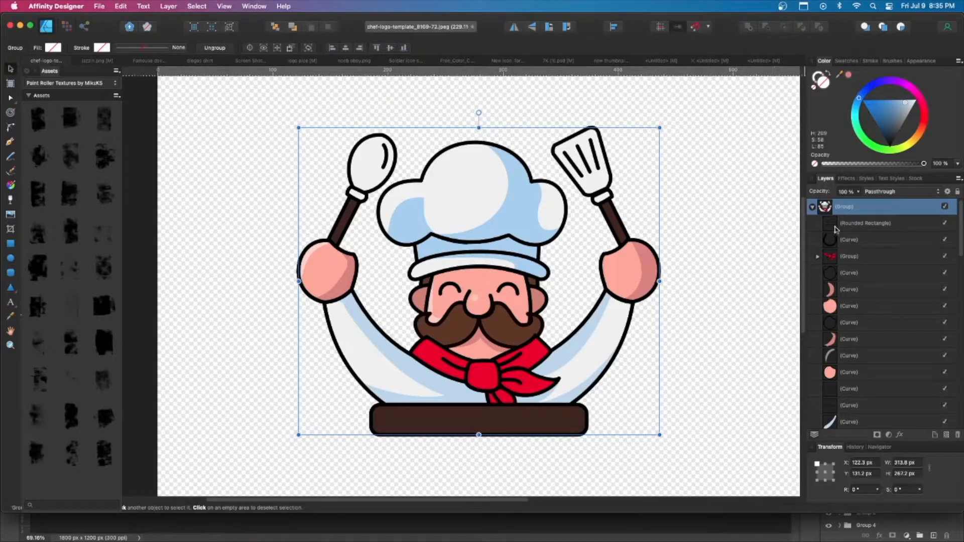
Inspect individual curve layers inside the chef illustration's group
{"action": "left_click", "coordinate": [10, 142]}
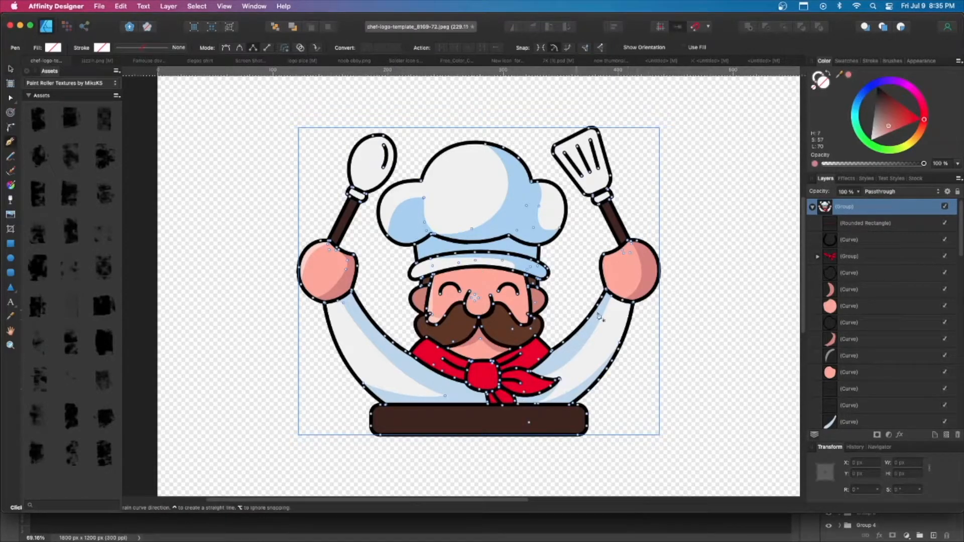
{"action": "left_click", "coordinate": [864, 256]}
{"action": "left_click", "coordinate": [863, 288]}
{"action": "left_click", "coordinate": [872, 323]}
Switch to Photoshop and look over the Tapping Mayhem and Jazzin example logos
{"action": "mouse_move", "coordinate": [800, 540]}
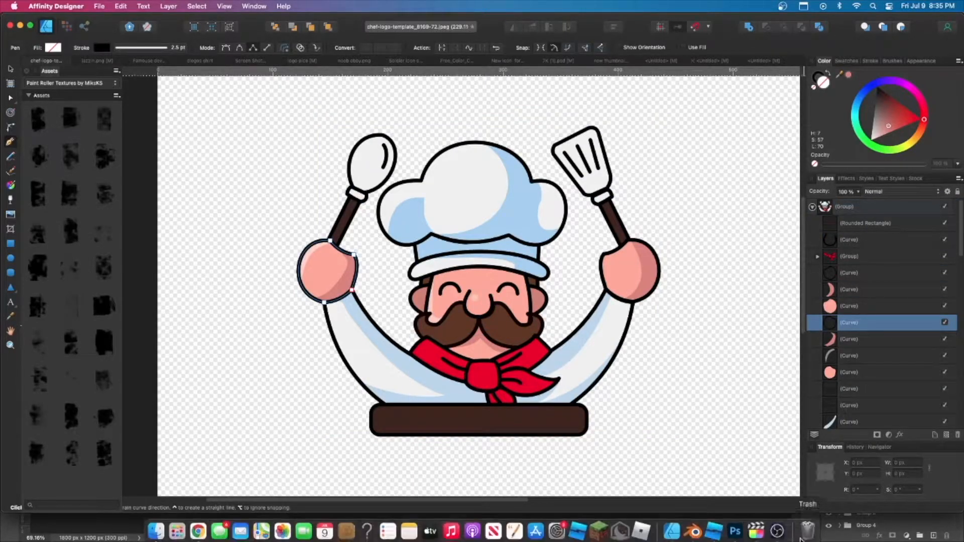
{"action": "left_click", "coordinate": [735, 527]}
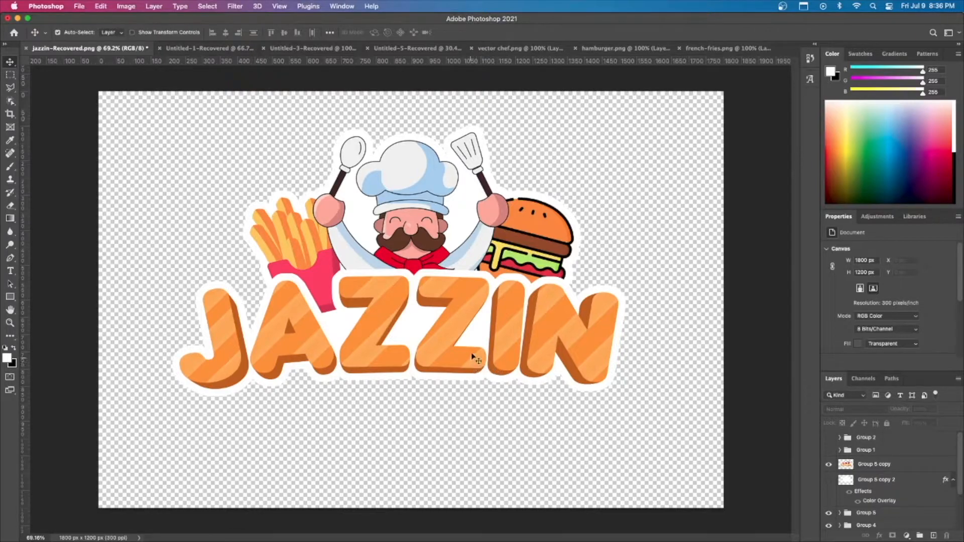
{"action": "left_click", "coordinate": [416, 49]}
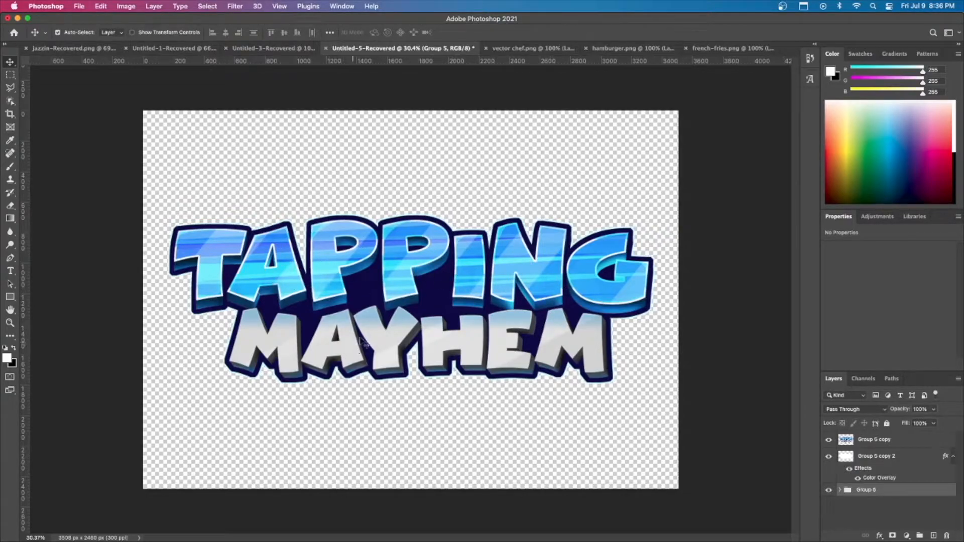
{"action": "left_click", "coordinate": [83, 49]}
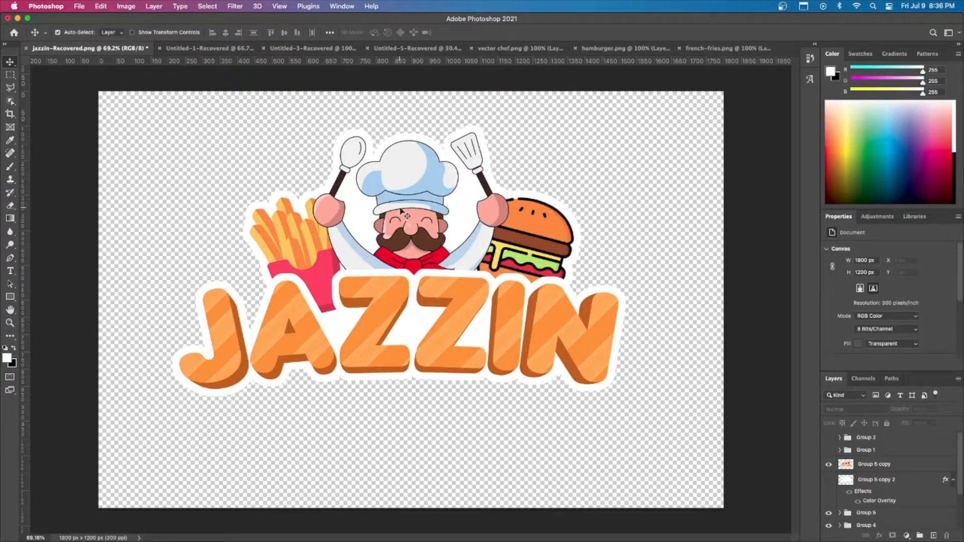
Create a landscape A4 print document, 297 × 210 mm at 300 ppi, and replace its white Background with an empty transparent layer
{"action": "left_click", "coordinate": [80, 7]}
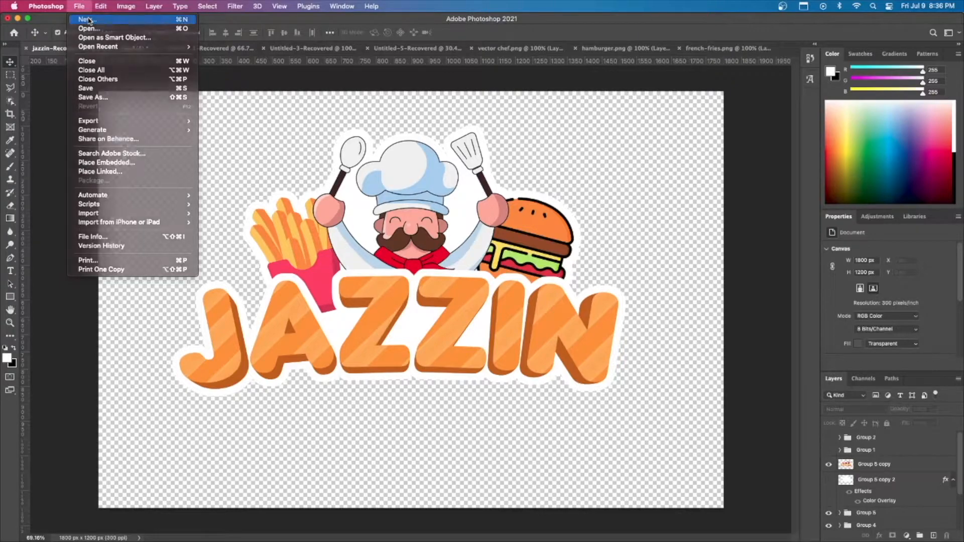
{"action": "left_click", "coordinate": [85, 19]}
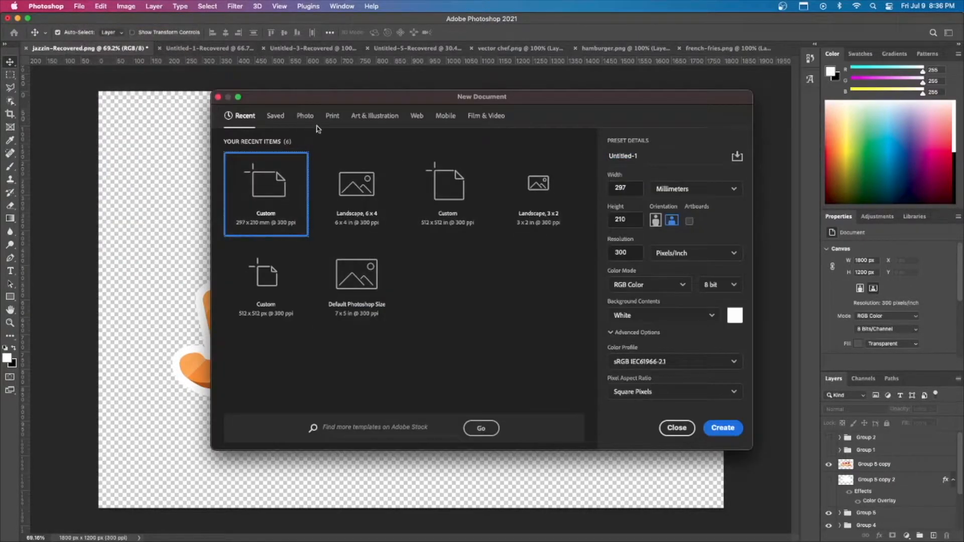
{"action": "left_click", "coordinate": [332, 116]}
{"action": "left_click", "coordinate": [508, 193]}
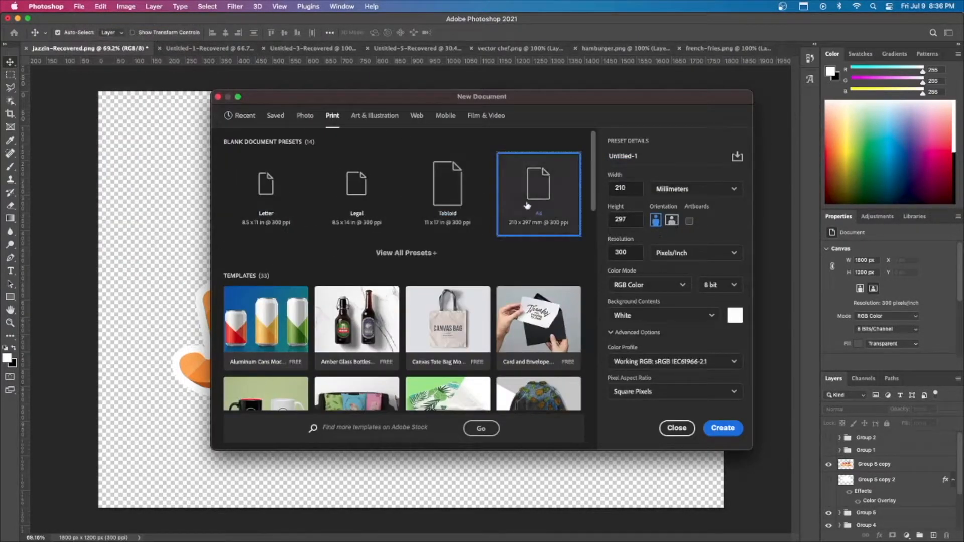
{"action": "left_click", "coordinate": [672, 221]}
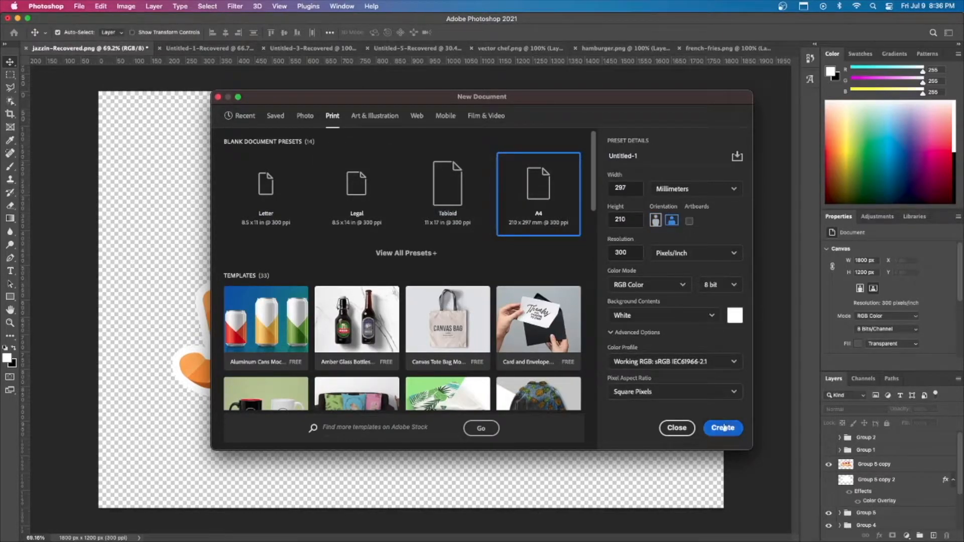
{"action": "left_click", "coordinate": [723, 427]}
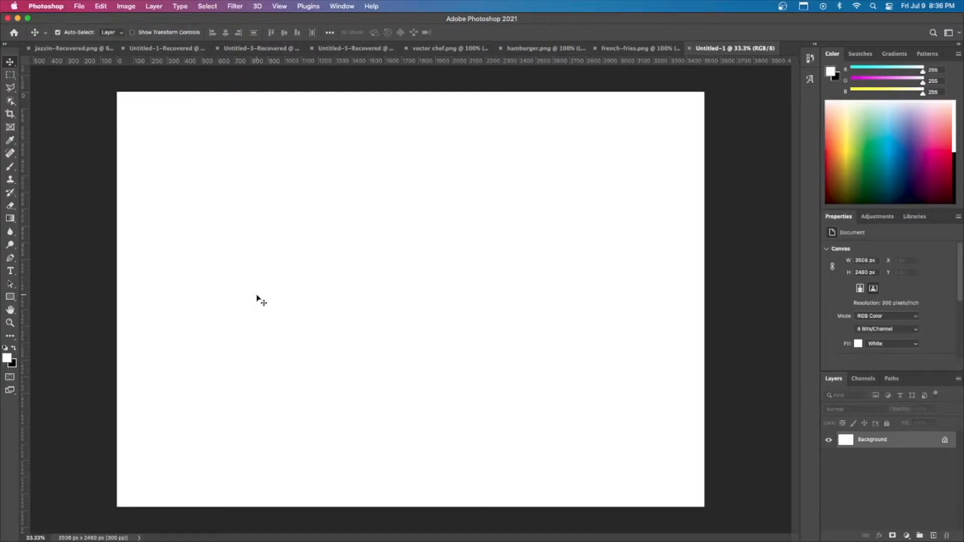
{"action": "left_click", "coordinate": [934, 535]}
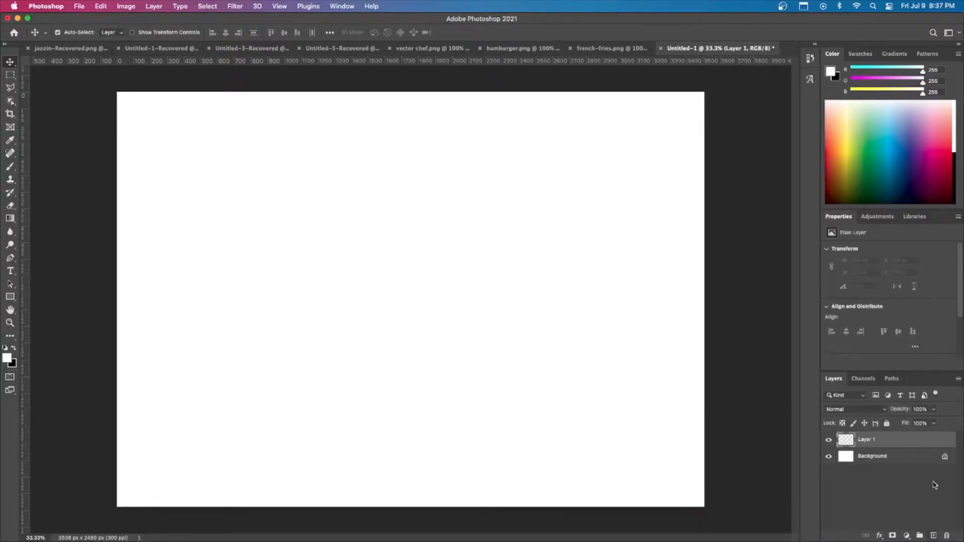
{"action": "left_click_drag", "start_coordinate": [878, 460], "coordinate": [947, 535]}
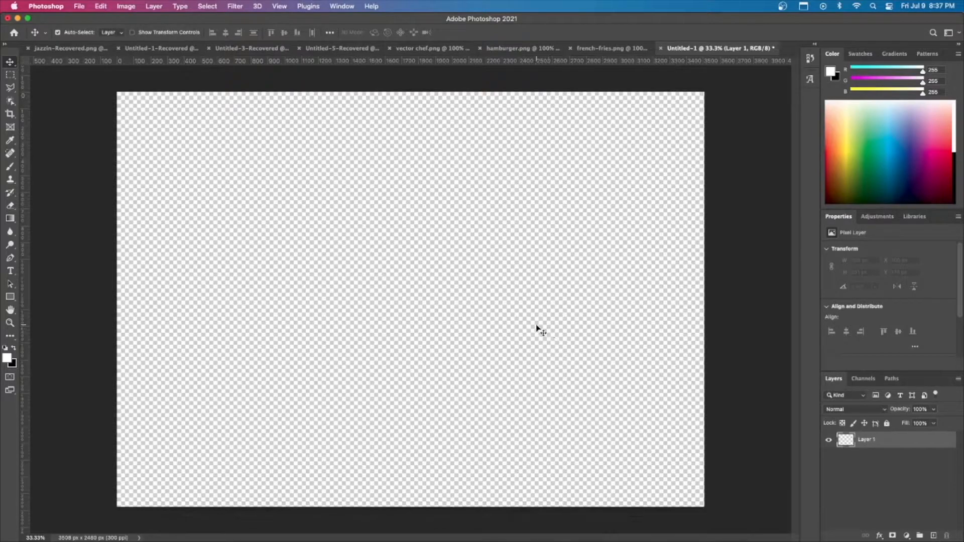
Add the text "DEVNATE" in the Insanburger font and move it to the middle of the canvas
{"action": "left_click", "coordinate": [10, 272]}
{"action": "left_click", "coordinate": [243, 210]}
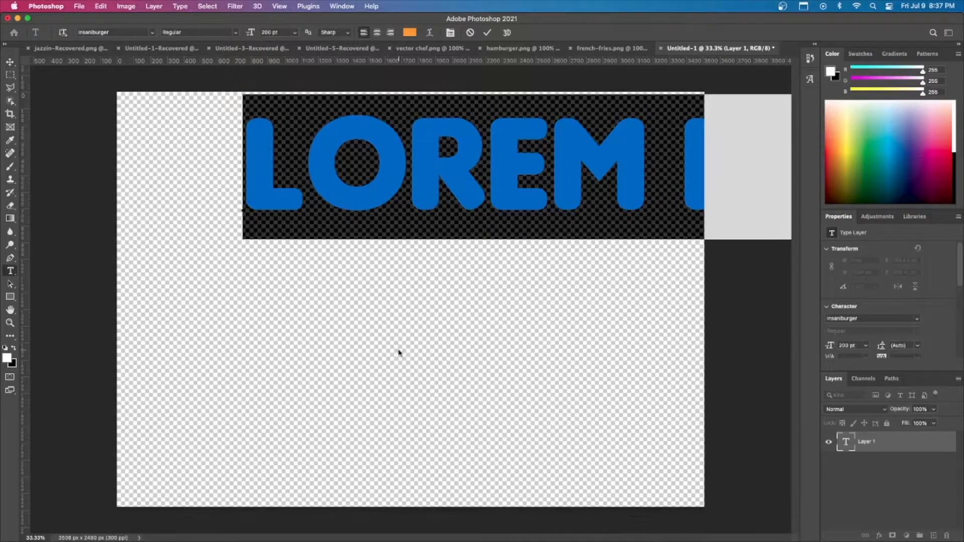
{"action": "type", "text": "DEVNATE"}
{"action": "left_click", "coordinate": [10, 61]}
{"action": "left_click_drag", "start_coordinate": [435, 136], "coordinate": [336, 261]}
Set the font size of the DEVNATE text to 170 pt
{"action": "double_click", "coordinate": [396, 287]}
{"action": "left_click", "coordinate": [266, 32]}
{"action": "type", "text": "15"}
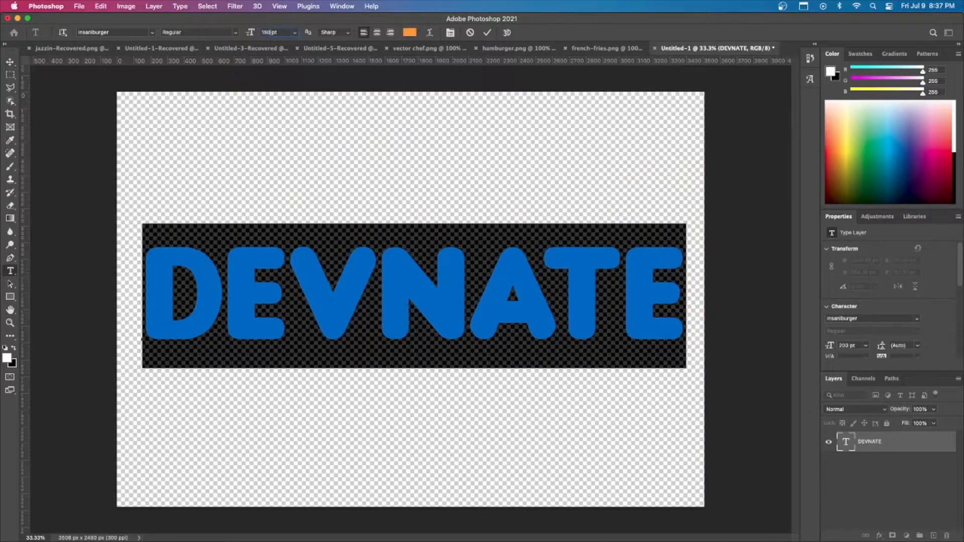
{"action": "type", "text": "0"}
{"action": "key", "text": "Return"}
{"action": "left_click", "coordinate": [267, 33]}
{"action": "type", "text": "1"}
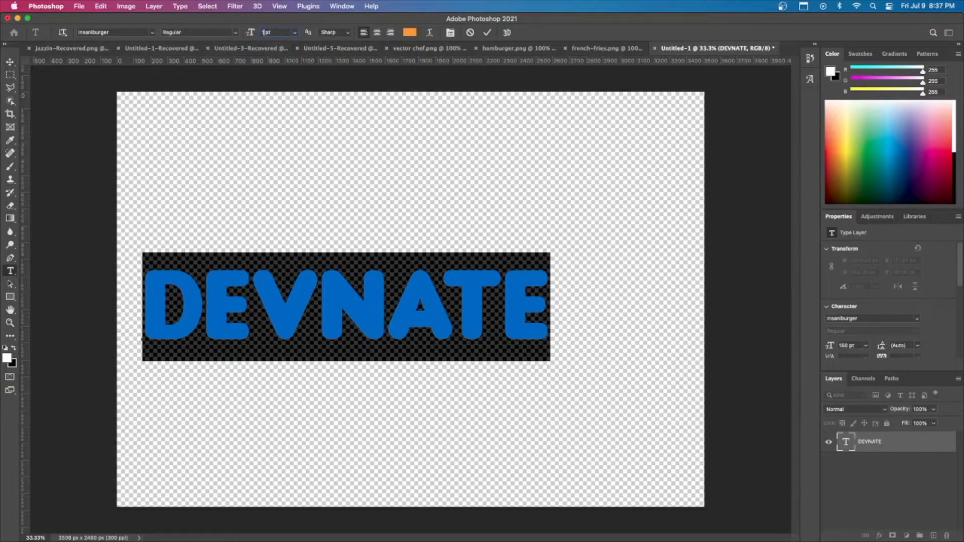
{"action": "type", "text": "70"}
{"action": "key", "text": "Return"}
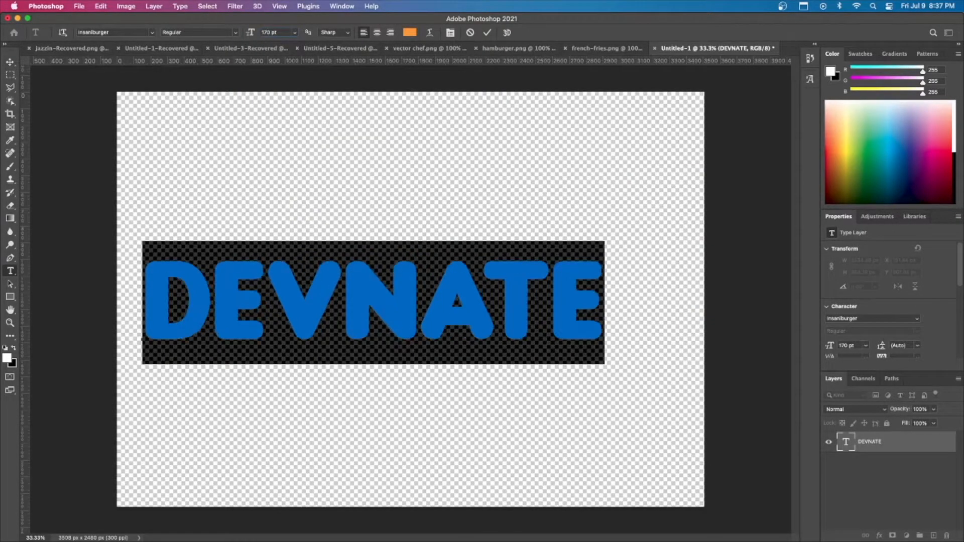
Move the resized DEVNATE text sideways so it sits centred on the canvas
{"action": "left_click", "coordinate": [11, 62]}
{"action": "left_click_drag", "start_coordinate": [311, 301], "coordinate": [348, 298]}
{"action": "left_click", "coordinate": [704, 307]}
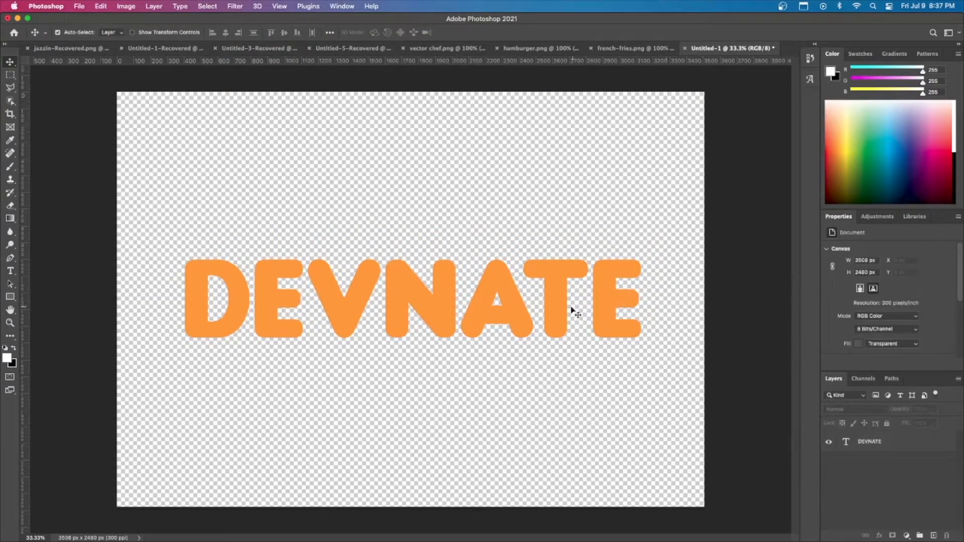
Change the DEVNATE text colour to turquoise green, 36ffcd
{"action": "left_click", "coordinate": [477, 297]}
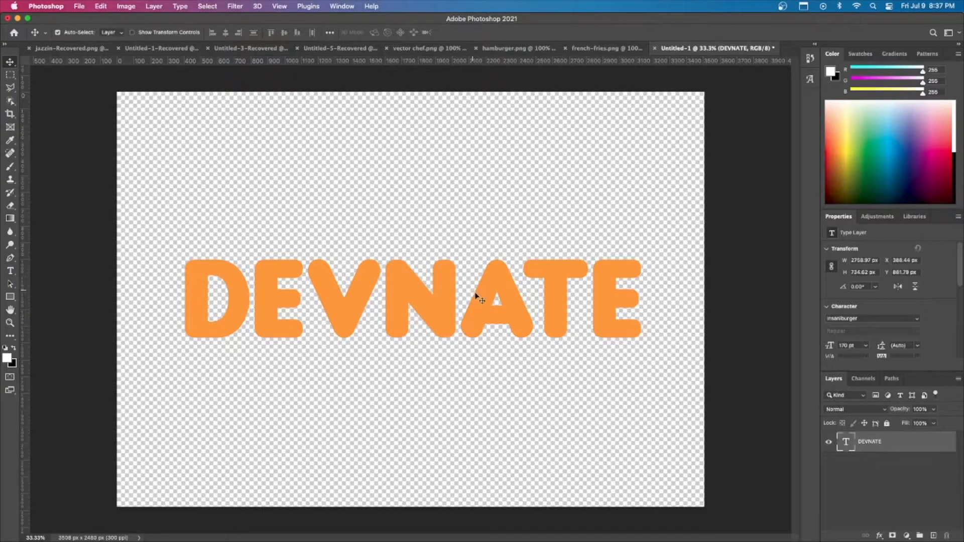
{"action": "double_click", "coordinate": [452, 295]}
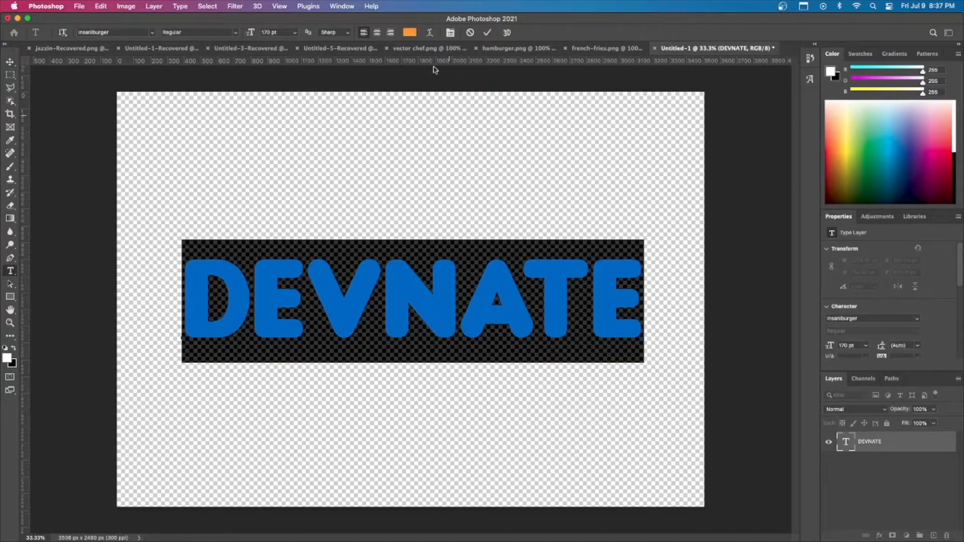
{"action": "left_click", "coordinate": [411, 34]}
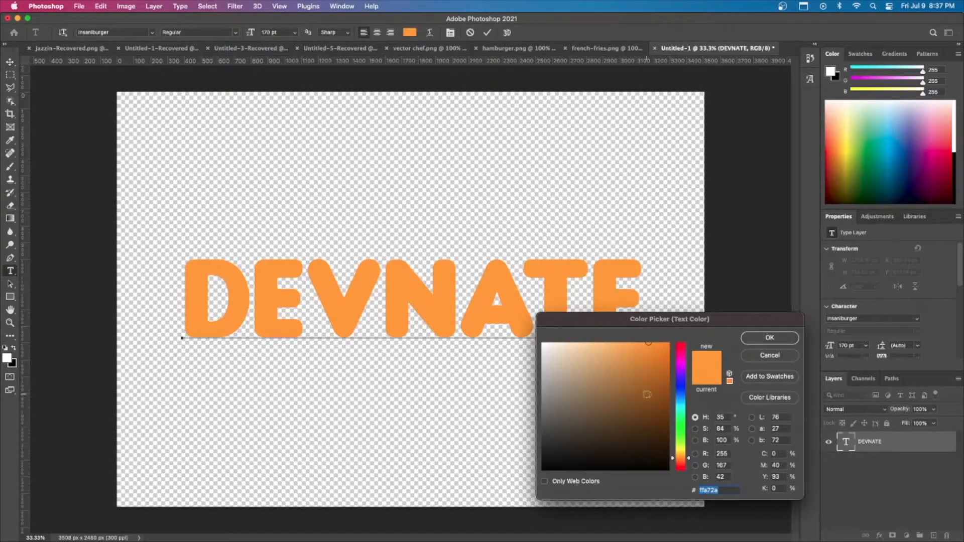
{"action": "left_click_drag", "start_coordinate": [681, 423], "coordinate": [682, 411]}
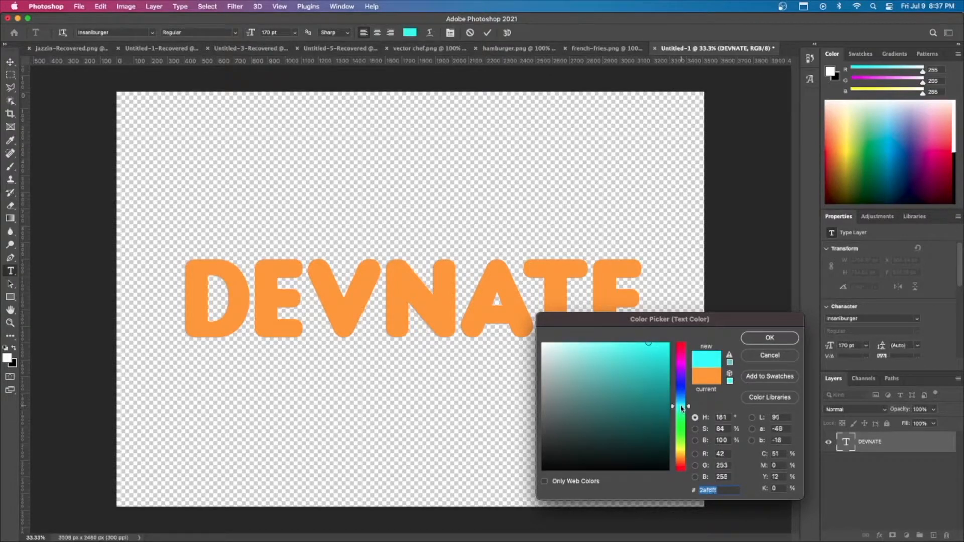
{"action": "left_click_drag", "start_coordinate": [683, 411], "coordinate": [684, 414]}
{"action": "left_click_drag", "start_coordinate": [645, 346], "coordinate": [642, 343]}
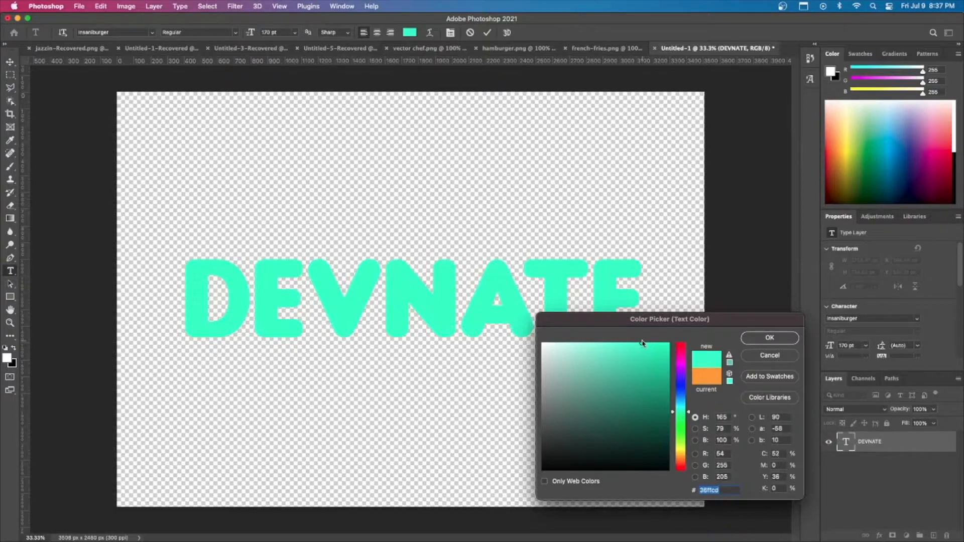
{"action": "left_click", "coordinate": [769, 339]}
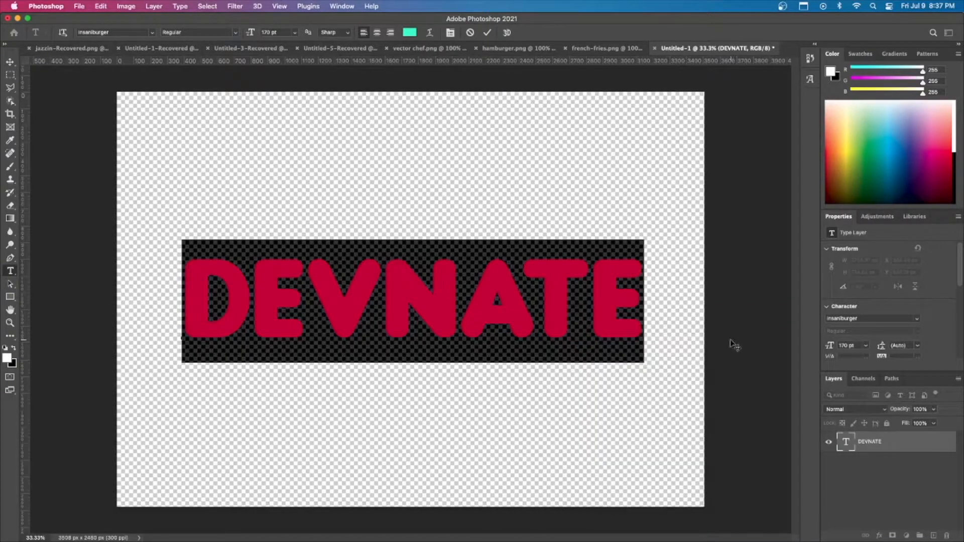
{"action": "left_click", "coordinate": [10, 61]}
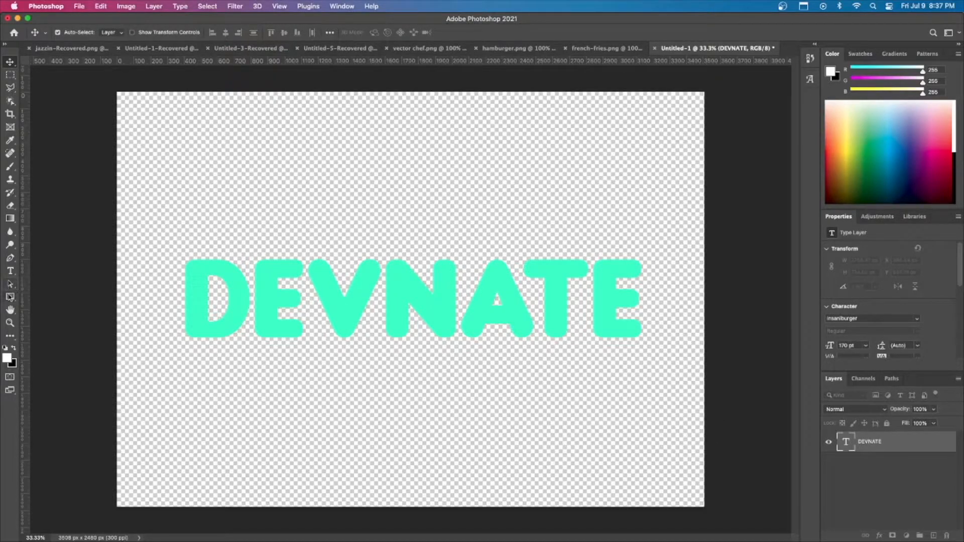
Draw a long, thin white rectangle about 2994 × 144 px across the lower edge of the DEVNATE text
{"action": "left_click", "coordinate": [10, 297]}
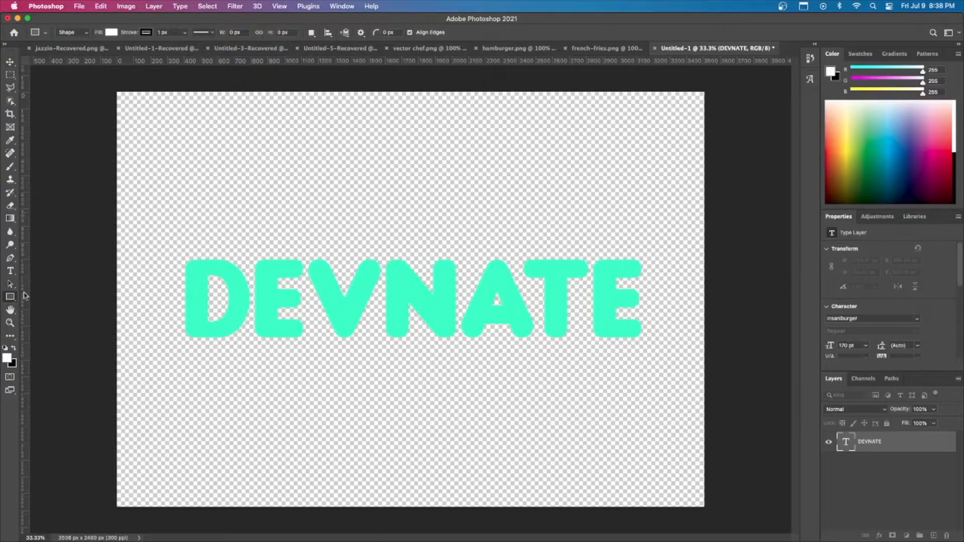
{"action": "left_click_drag", "start_coordinate": [169, 209], "coordinate": [585, 258]}
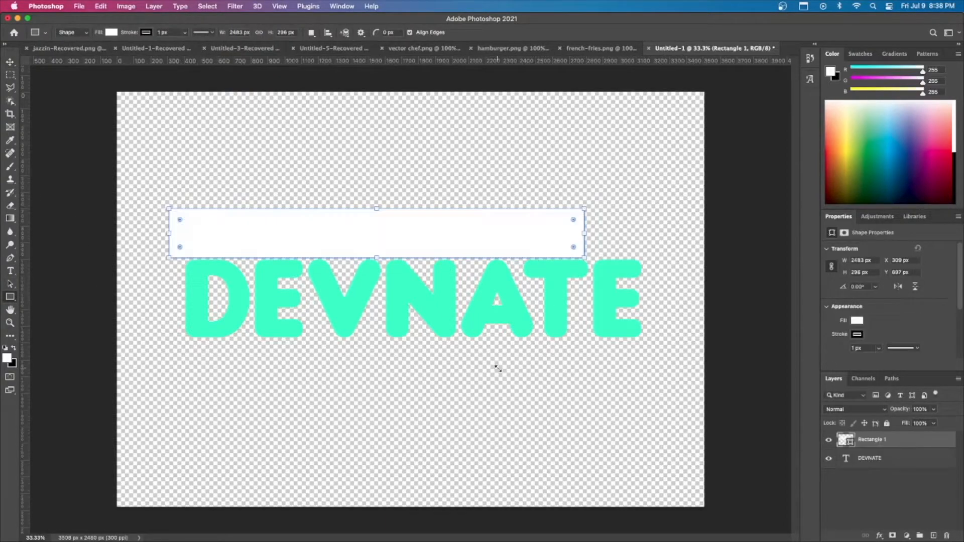
{"action": "key", "text": "super+z"}
{"action": "left_click_drag", "start_coordinate": [155, 332], "coordinate": [656, 356]}
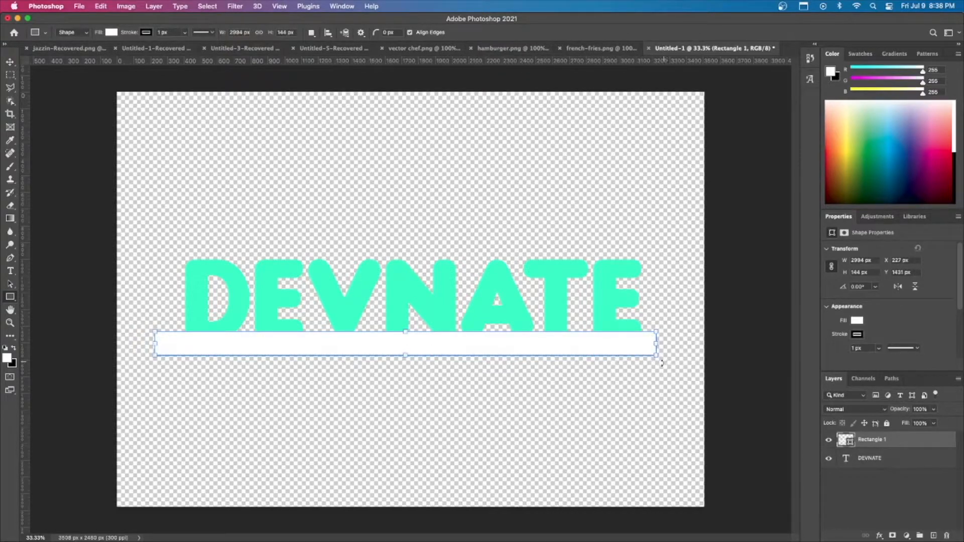
Rotate the white rectangle to about -46° and move it over the upper-left corner of the letter D
{"action": "left_click_drag", "start_coordinate": [667, 363], "coordinate": [612, 160]}
{"action": "key", "text": "v"}
{"action": "left_click_drag", "start_coordinate": [457, 291], "coordinate": [263, 187]}
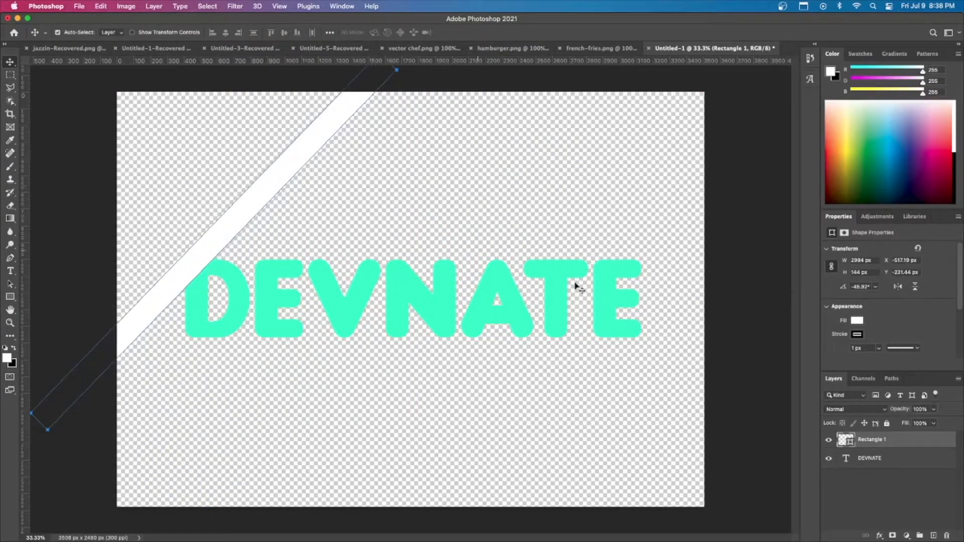
Clip the white diagonal rectangle to the DEVNATE text with a clipping mask
{"action": "right_click", "coordinate": [878, 444]}
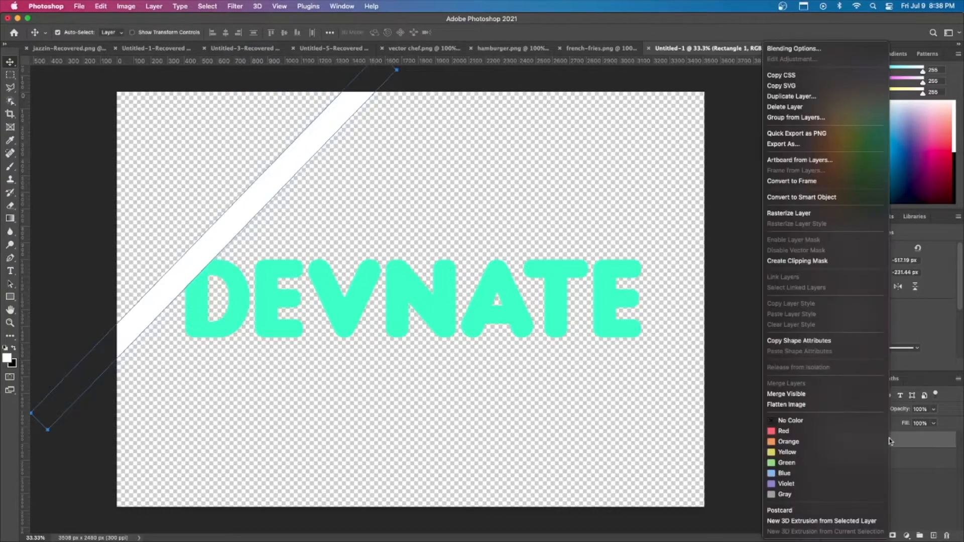
{"action": "left_click", "coordinate": [800, 260]}
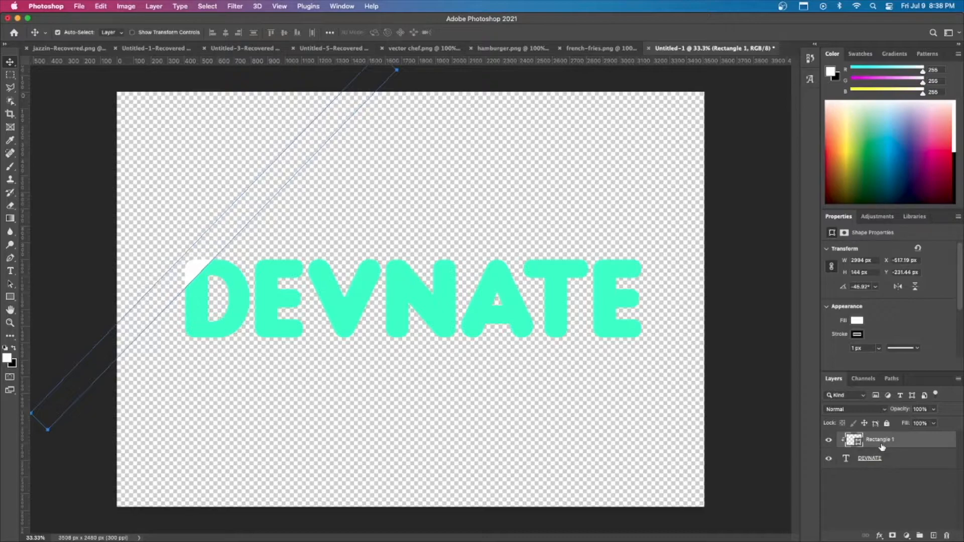
{"action": "left_click_drag", "start_coordinate": [882, 446], "coordinate": [862, 458]}
Duplicate the clipped diagonal stripe at regular spacing across the letters D, E, V and N, removing the extra copy over the A
{"action": "left_click_drag", "start_coordinate": [196, 270], "coordinate": [232, 301]}
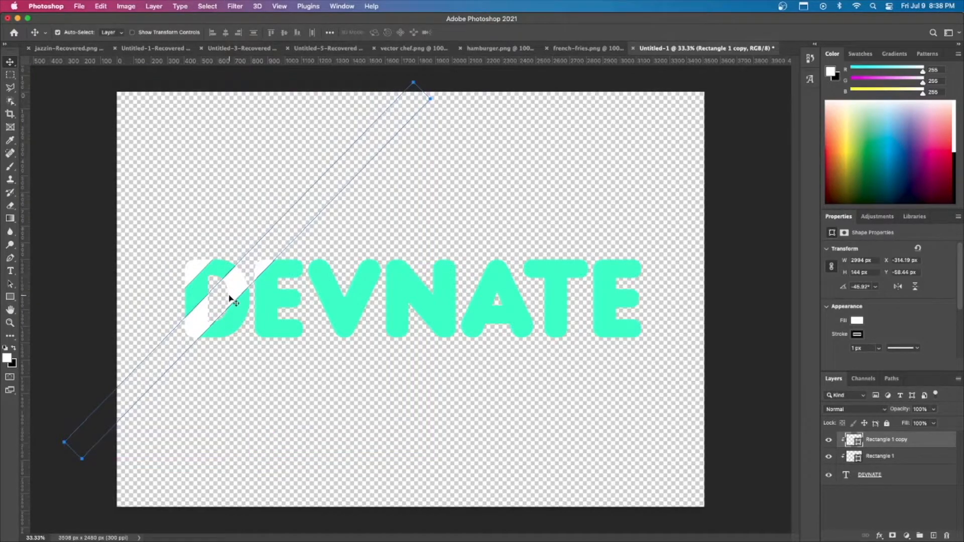
{"action": "left_click_drag", "start_coordinate": [232, 295], "coordinate": [305, 325]}
{"action": "left_click_drag", "start_coordinate": [305, 326], "coordinate": [322, 331]}
{"action": "left_click_drag", "start_coordinate": [357, 335], "coordinate": [380, 340]}
{"action": "left_click_drag", "start_coordinate": [375, 340], "coordinate": [495, 344]}
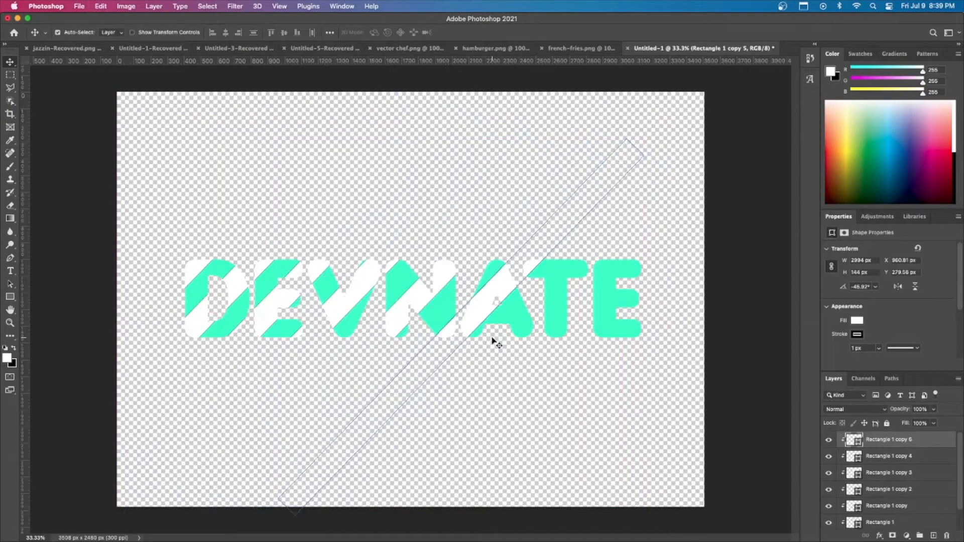
{"action": "key", "text": "Delete"}
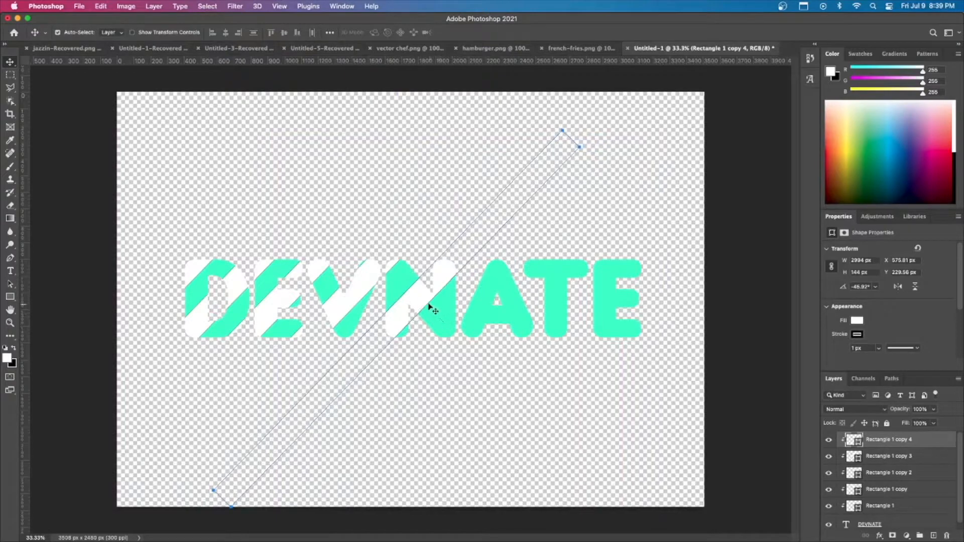
Continue duplicating the diagonal stripe at the same spacing across the A, T and final E
{"action": "left_click_drag", "start_coordinate": [391, 326], "coordinate": [466, 351]}
{"action": "left_click", "coordinate": [500, 346]}
{"action": "left_click_drag", "start_coordinate": [470, 317], "coordinate": [626, 341]}
{"action": "key", "text": "super+z"}
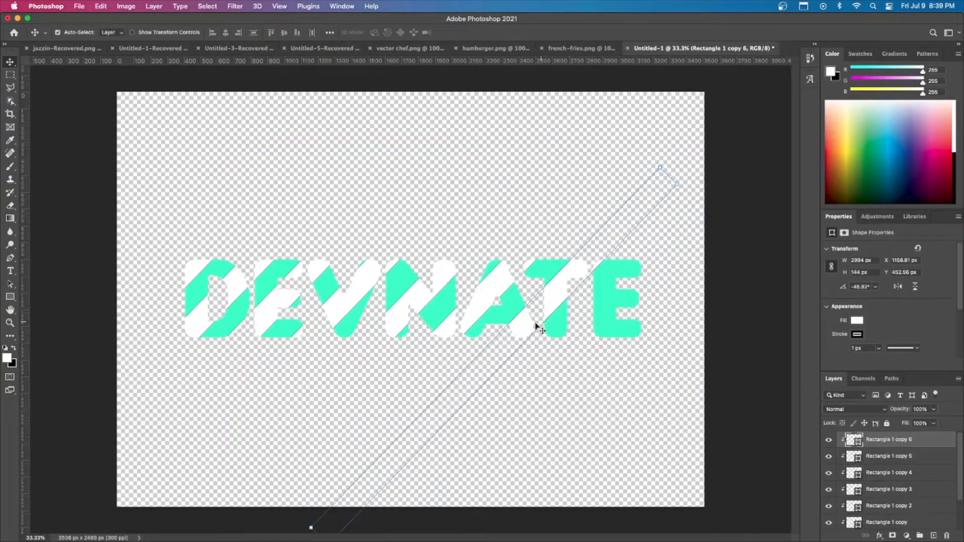
{"action": "left_click_drag", "start_coordinate": [523, 327], "coordinate": [637, 347]}
{"action": "left_click", "coordinate": [692, 397]}
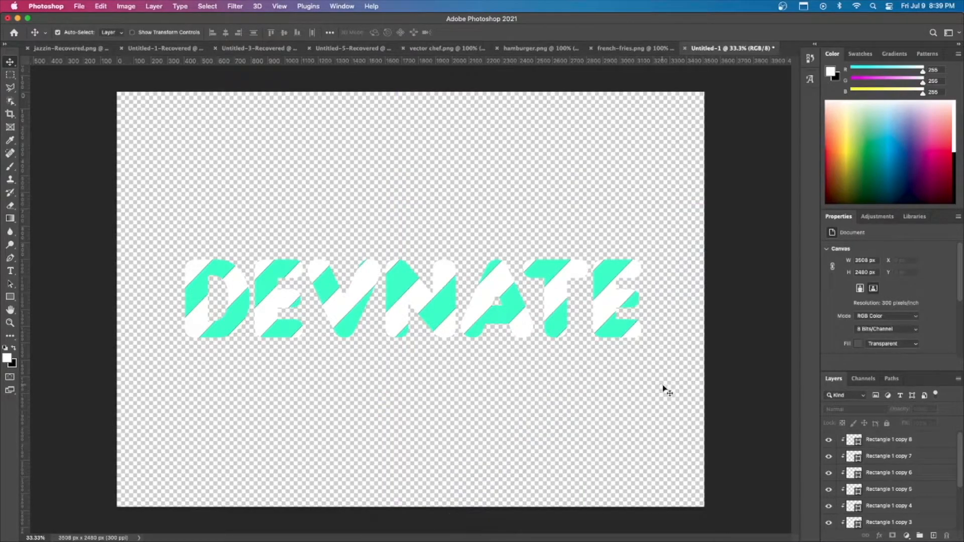
Select all the diagonal stripe layers, from Rectangle 1 to Rectangle 1 copy 8, and lower their opacity to about 55%
{"action": "left_click", "coordinate": [872, 440]}
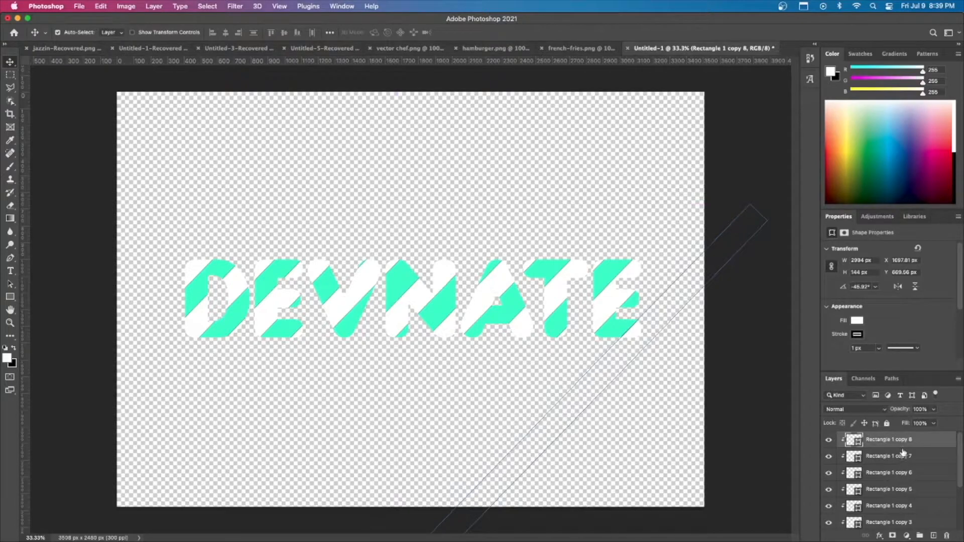
{"action": "scroll", "coordinate": [902, 454], "scroll_direction": "down", "scroll_amount": 3}
{"action": "scroll", "coordinate": [902, 484], "scroll_direction": "down", "scroll_amount": 1}
{"action": "left_click", "coordinate": [894, 502], "text": "shift"}
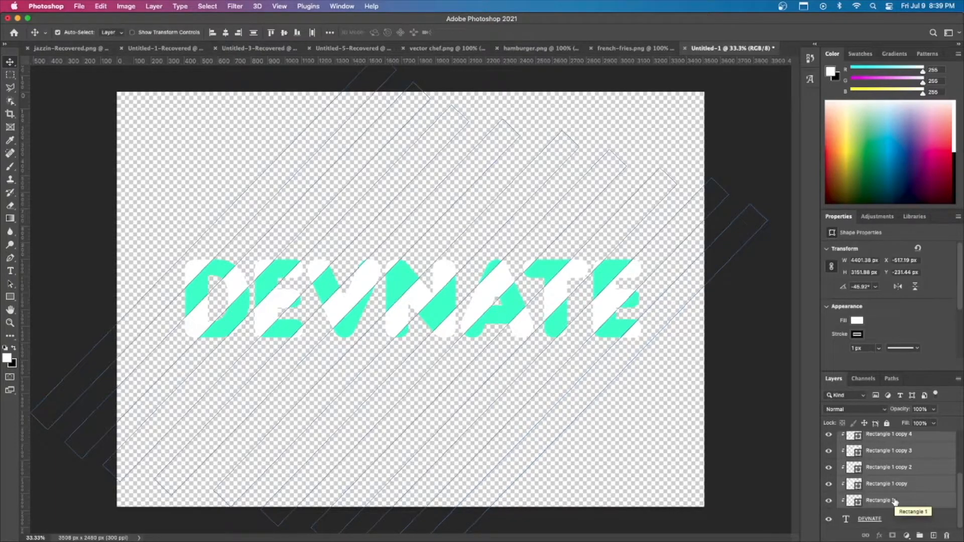
{"action": "scroll", "coordinate": [894, 497], "scroll_direction": "up", "scroll_amount": 3}
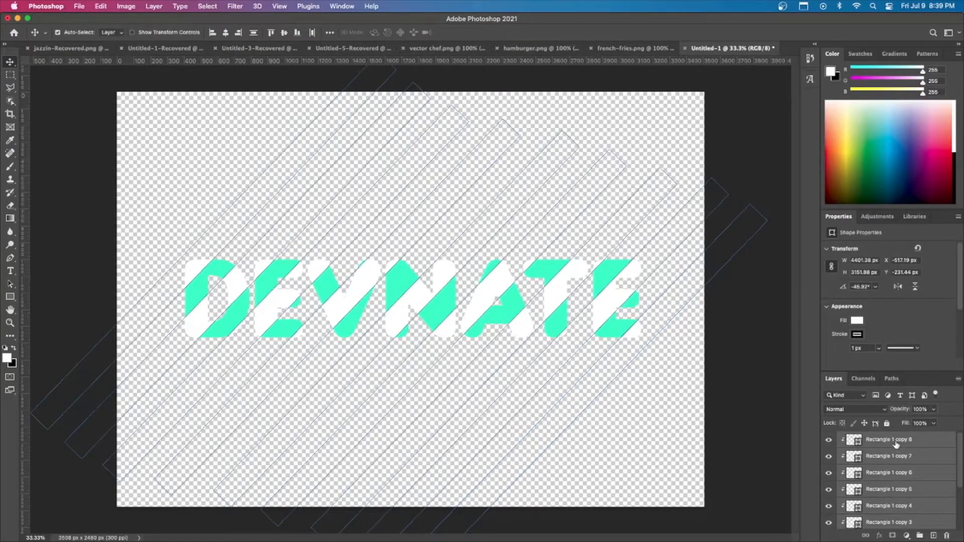
{"action": "left_click", "coordinate": [894, 442]}
{"action": "scroll", "coordinate": [896, 449], "scroll_direction": "down", "scroll_amount": 3}
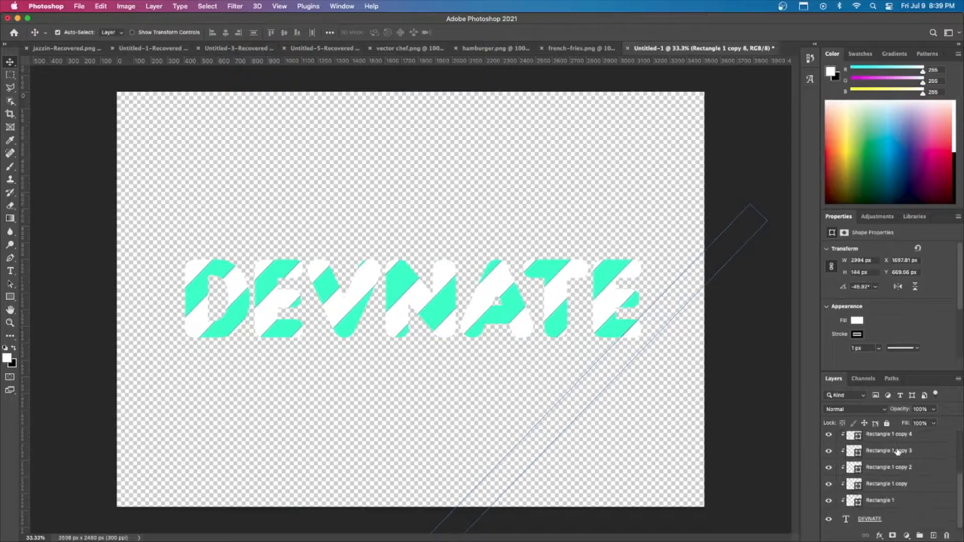
{"action": "left_click", "coordinate": [897, 499], "text": "shift"}
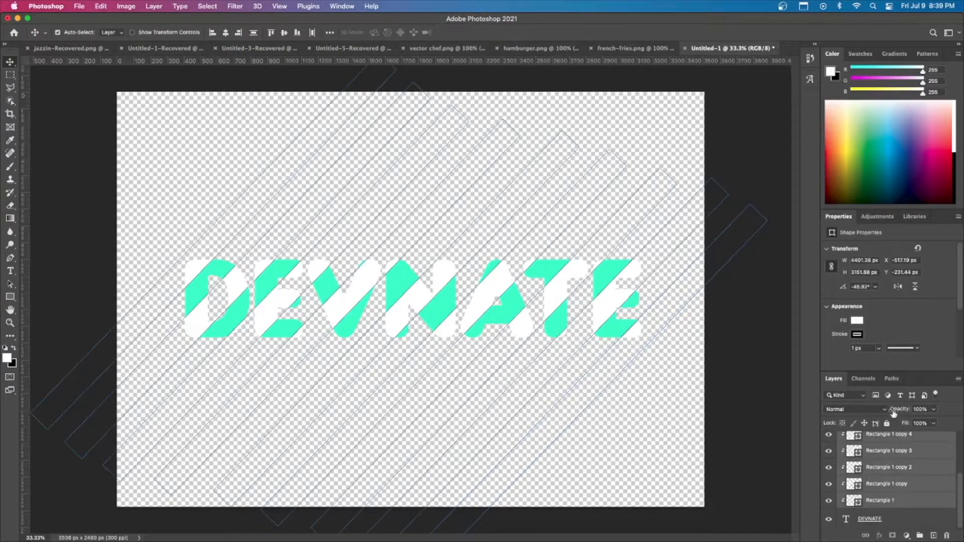
{"action": "mouse_move", "coordinate": [905, 410]}
{"action": "left_mouse_down"}
{"action": "mouse_move", "coordinate": [892, 410]}
{"action": "mouse_move", "coordinate": [901, 411]}
{"action": "left_mouse_up"}
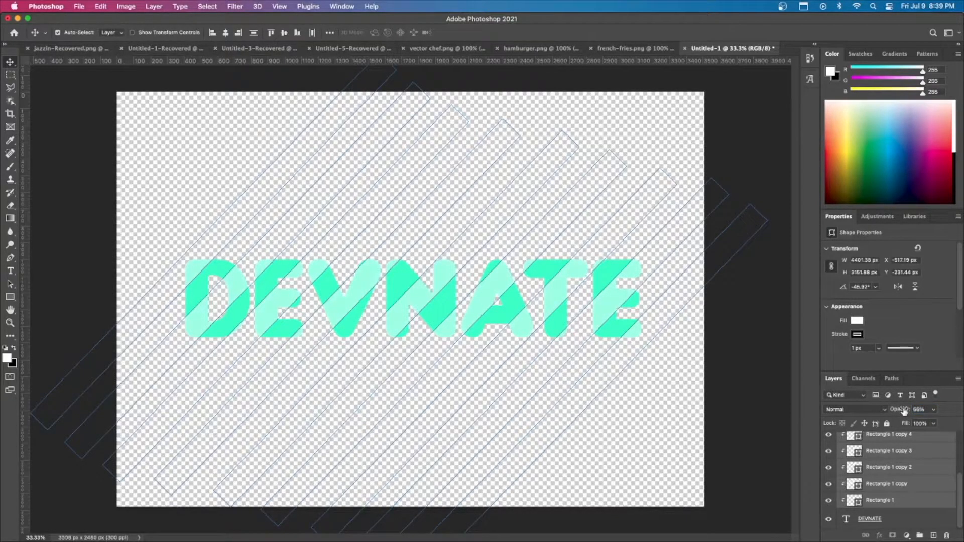
Try the Overlay blend mode on the selected stripes and return them to Normal
{"action": "left_click", "coordinate": [842, 412]}
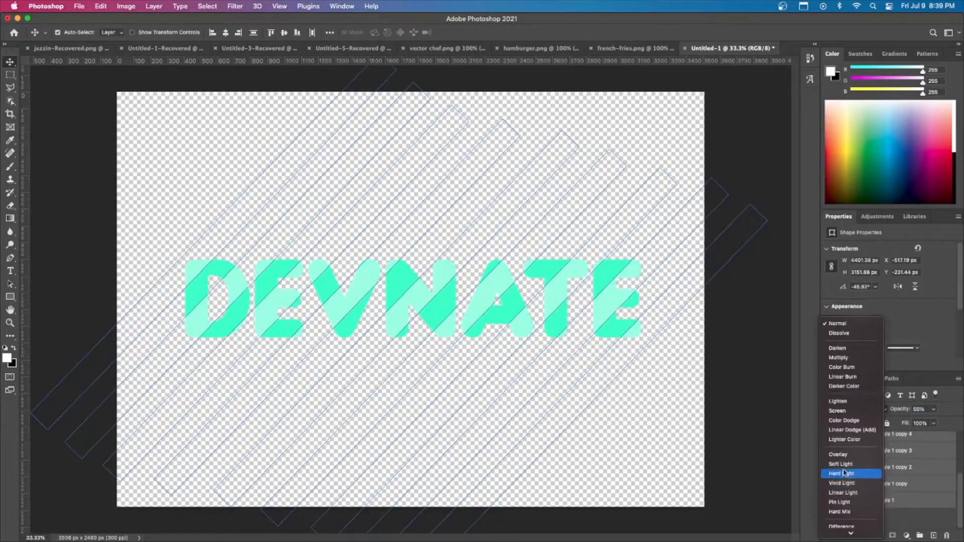
{"action": "left_click", "coordinate": [841, 454]}
{"action": "left_click", "coordinate": [871, 412]}
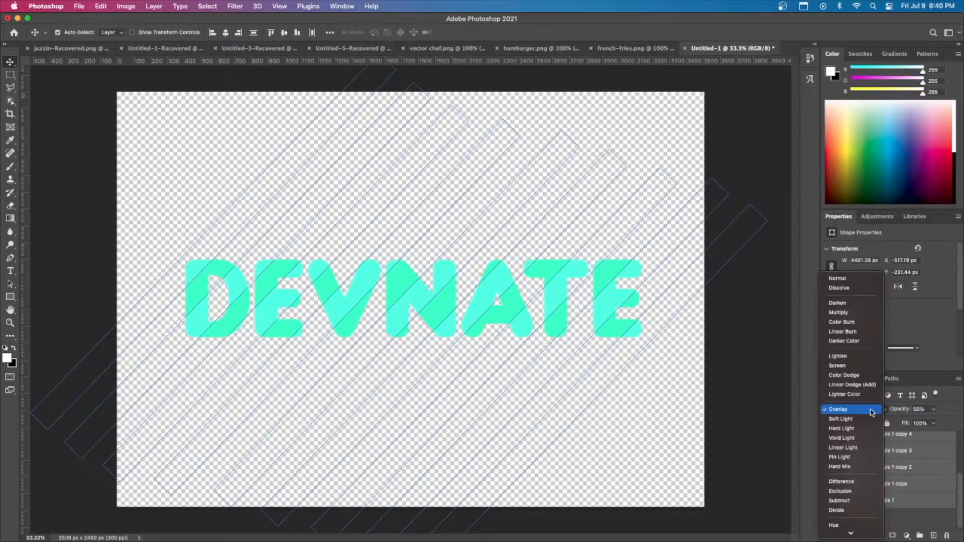
{"action": "left_click", "coordinate": [853, 279]}
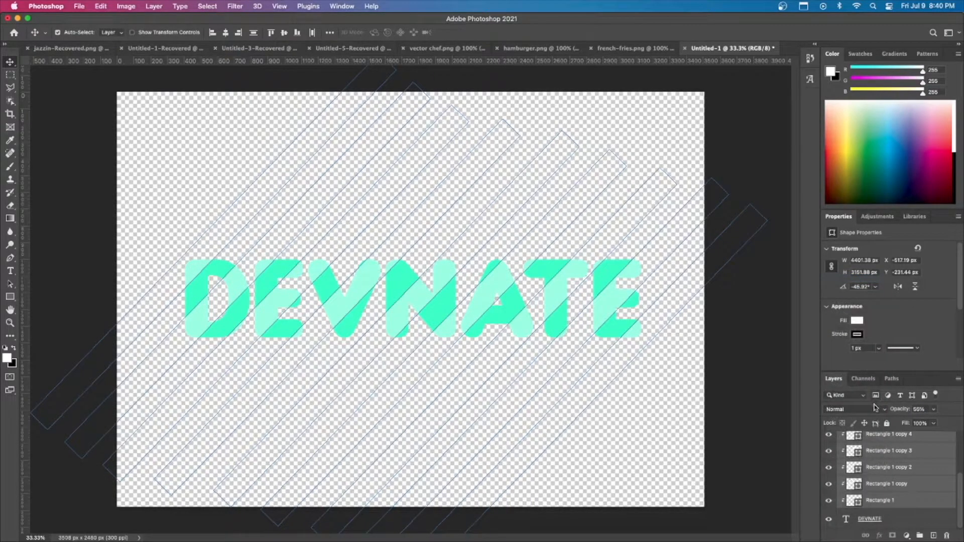
Remove the stroke from all the diagonal stripes and deselect them
{"action": "left_click", "coordinate": [857, 334]}
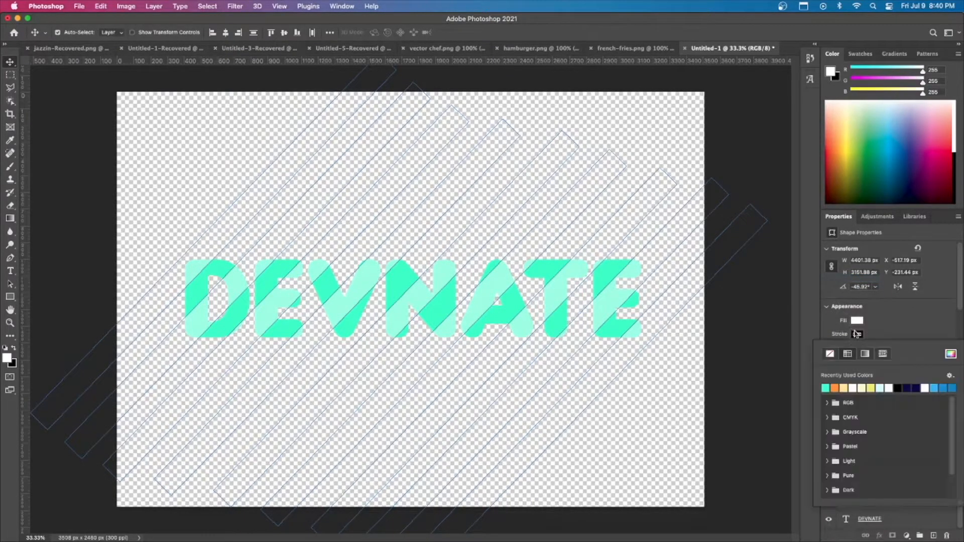
{"action": "left_click", "coordinate": [830, 355]}
{"action": "left_click", "coordinate": [904, 315]}
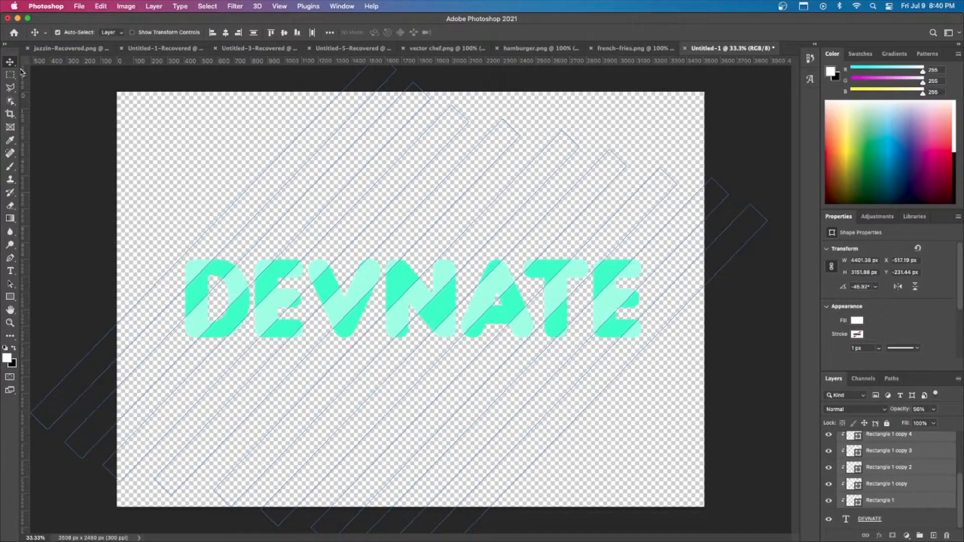
{"action": "left_click", "coordinate": [93, 110]}
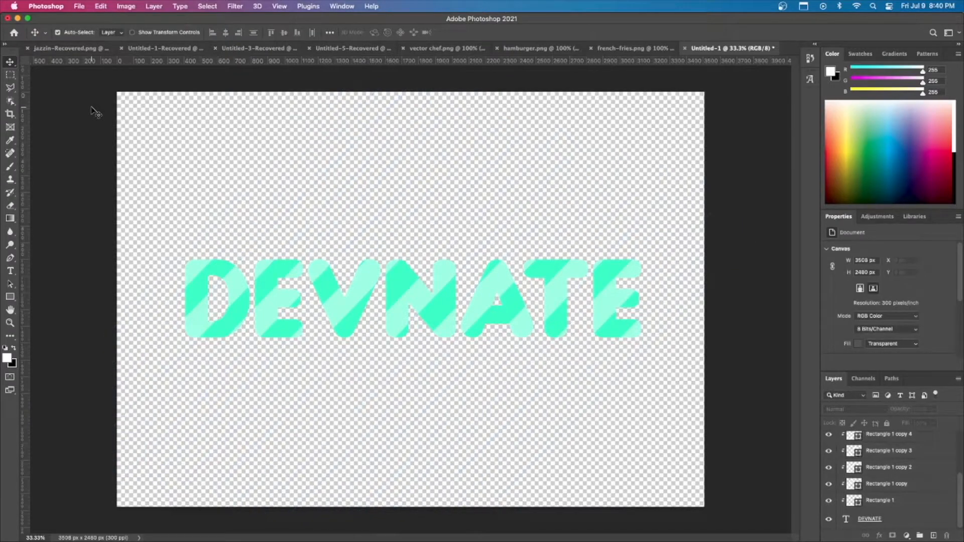
Reselect all the stripe layers, fine-tune their shared opacity and deselect them
{"action": "left_click", "coordinate": [878, 500]}
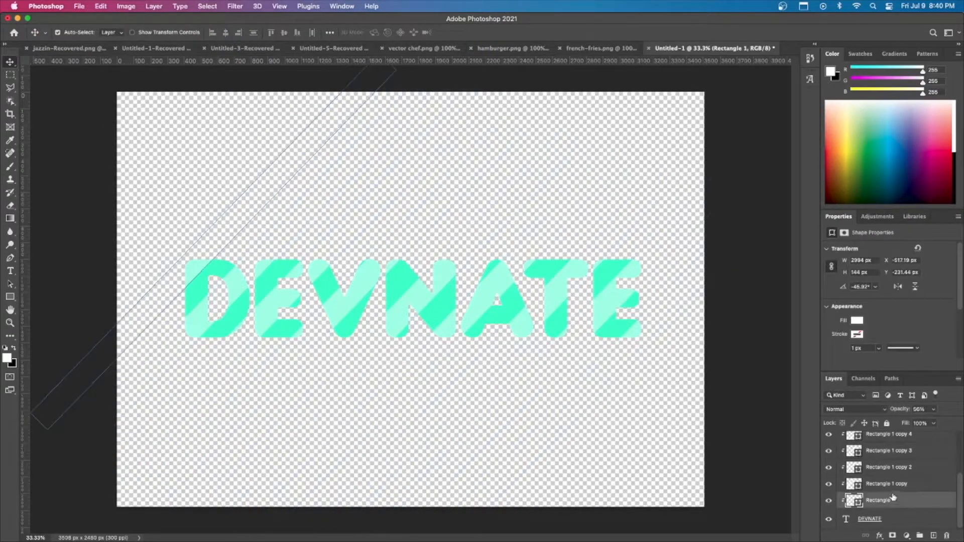
{"action": "scroll", "coordinate": [896, 463], "scroll_direction": "up", "scroll_amount": 2}
{"action": "left_click", "coordinate": [891, 444], "text": "shift"}
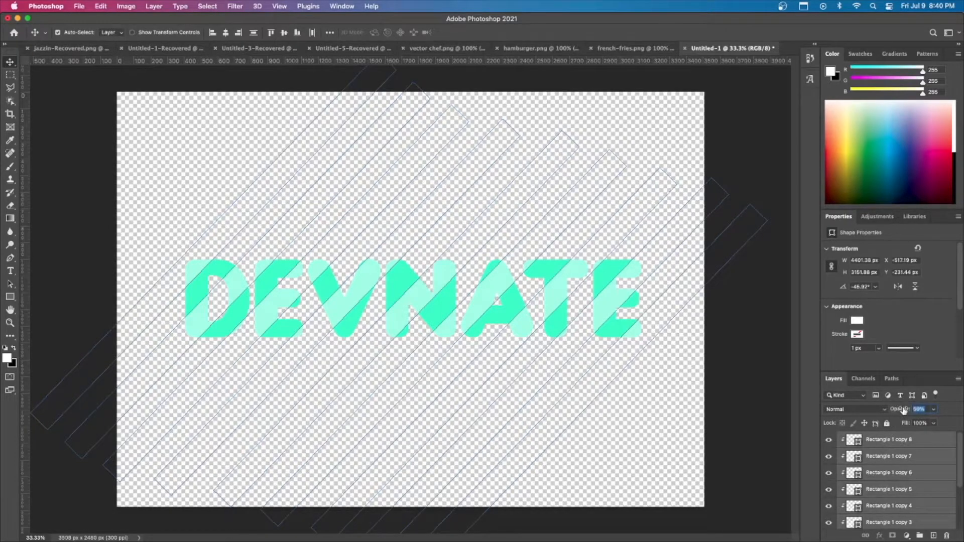
{"action": "left_click", "coordinate": [127, 122]}
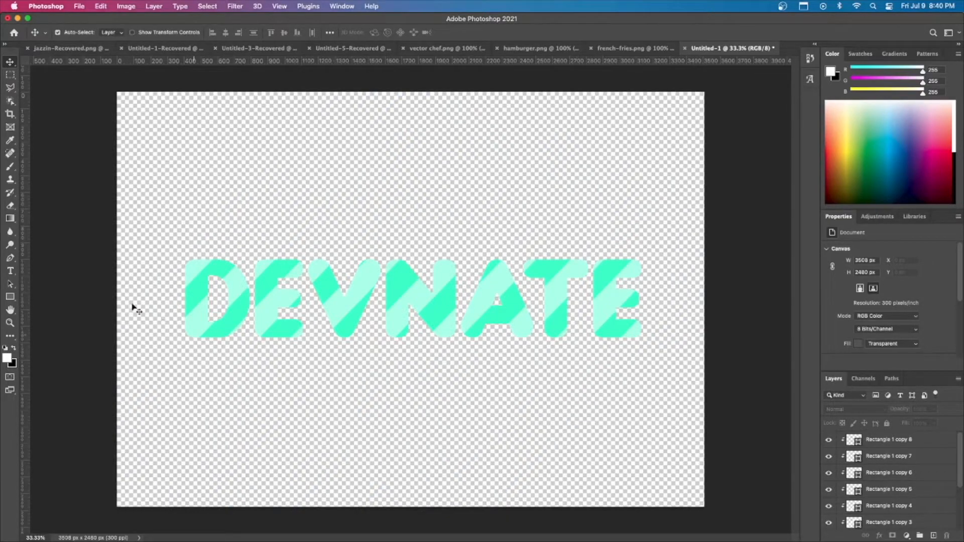
Draw two Pen tool triangle shapes on the D: about 396 × 154 px over its lower edge, about 244 × 256 px over its upper edge
{"action": "left_click", "coordinate": [11, 259]}
{"action": "left_click", "coordinate": [171, 348]}
{"action": "left_click", "coordinate": [207, 323]}
{"action": "left_click", "coordinate": [237, 347]}
{"action": "left_click", "coordinate": [172, 349]}
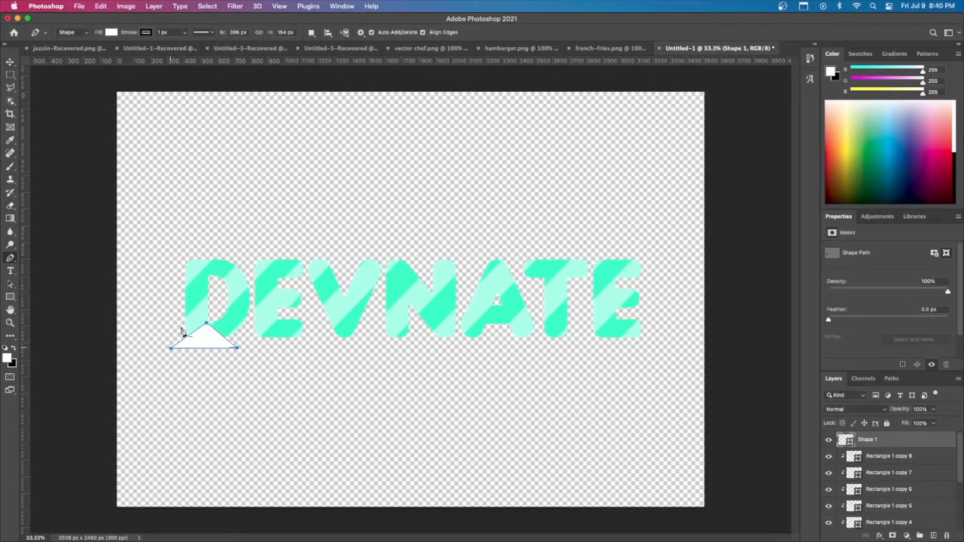
{"action": "left_click", "coordinate": [214, 243]}
{"action": "left_click", "coordinate": [236, 284]}
{"action": "left_click", "coordinate": [254, 243]}
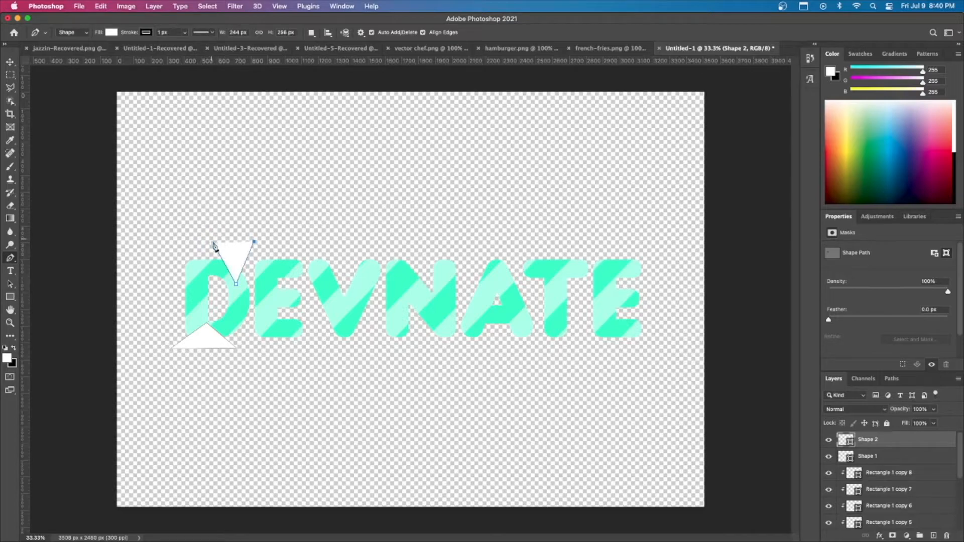
{"action": "left_click", "coordinate": [214, 243]}
Draw two triangle shapes on the V: one over its upper-left arm and one about 256 × 247 px over its lower tip
{"action": "left_click", "coordinate": [293, 241]}
{"action": "left_click", "coordinate": [323, 280]}
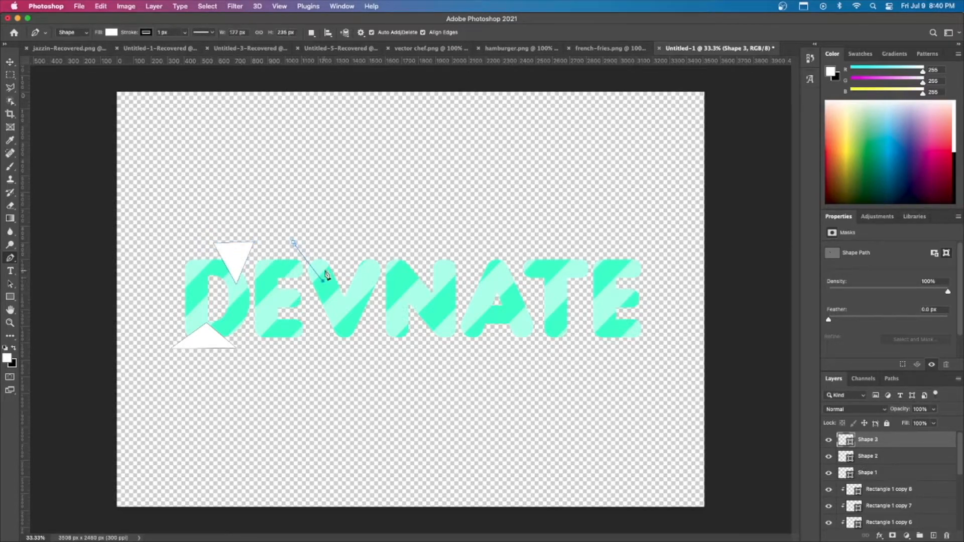
{"action": "left_click", "coordinate": [336, 240]}
{"action": "left_click", "coordinate": [294, 241]}
{"action": "left_click", "coordinate": [310, 350]}
{"action": "left_click", "coordinate": [337, 311]}
{"action": "left_click", "coordinate": [352, 342]}
{"action": "left_click", "coordinate": [310, 352]}
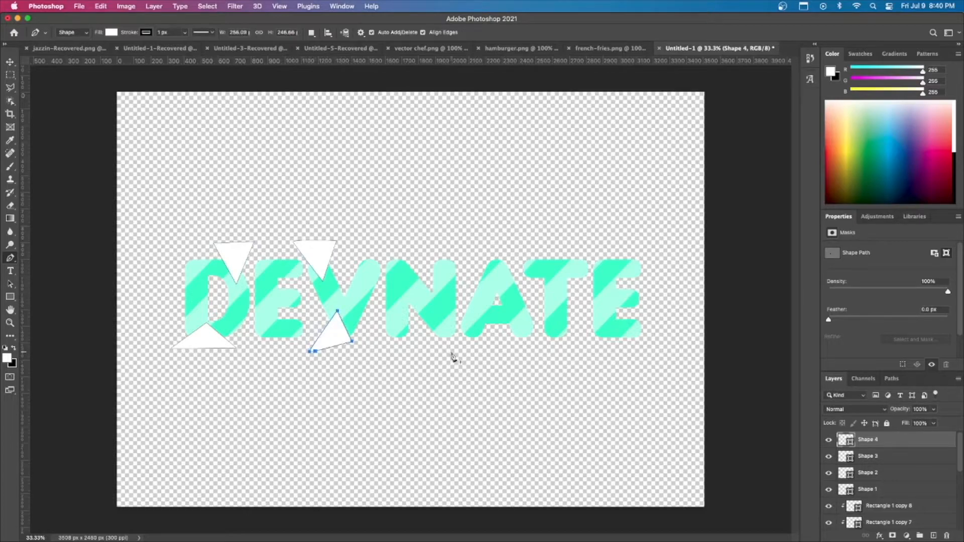
Draw a triangle over the lower-left foot of the N and a narrow one over the left foot of the A
{"action": "left_click", "coordinate": [412, 341]}
{"action": "left_click", "coordinate": [391, 319]}
{"action": "left_click", "coordinate": [377, 352]}
{"action": "left_click", "coordinate": [412, 342]}
{"action": "left_click", "coordinate": [481, 346]}
{"action": "left_click", "coordinate": [465, 314]}
{"action": "left_click", "coordinate": [457, 342]}
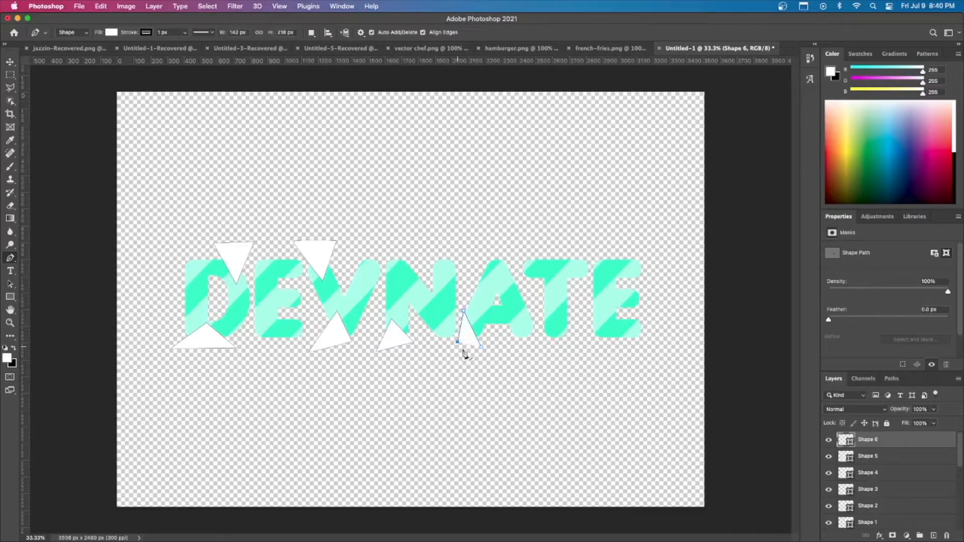
{"action": "left_click", "coordinate": [481, 346]}
Draw a triangle over the upper-left corner of the N and another over the right leg of the A
{"action": "left_click", "coordinate": [390, 242]}
{"action": "left_click", "coordinate": [406, 271]}
{"action": "left_click", "coordinate": [430, 249]}
{"action": "left_click", "coordinate": [390, 243]}
{"action": "left_click", "coordinate": [507, 335]}
{"action": "left_click", "coordinate": [497, 297]}
{"action": "left_click", "coordinate": [539, 342]}
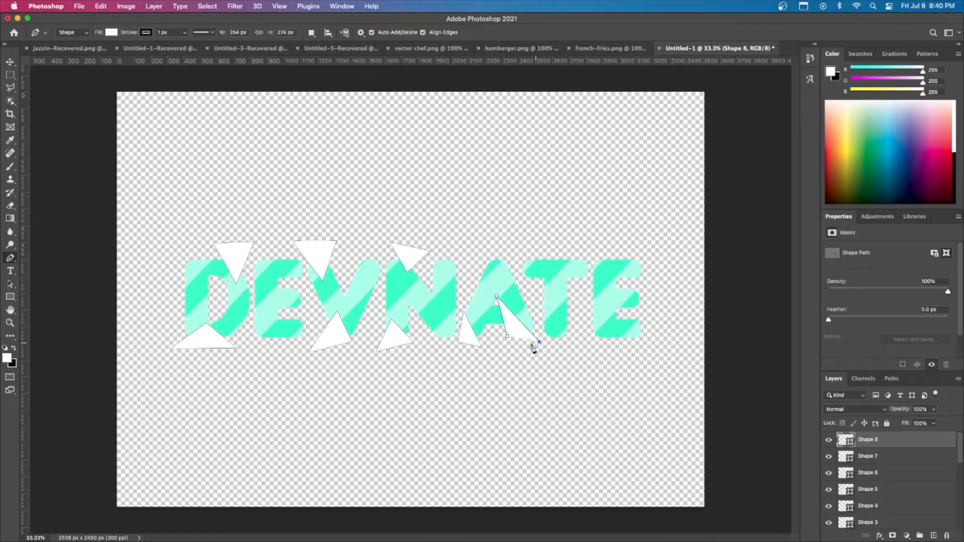
{"action": "left_click", "coordinate": [507, 336]}
Draw a downward-pointing triangle shape over the upper edge of the T
{"action": "left_click", "coordinate": [527, 249]}
{"action": "left_click", "coordinate": [550, 287]}
{"action": "left_click", "coordinate": [569, 248]}
{"action": "left_click", "coordinate": [527, 249]}
Draw two triangles on the final E: one about 323 × 305 px cutting in from its right side, another over its upper edge
{"action": "left_click", "coordinate": [655, 288]}
{"action": "left_click", "coordinate": [611, 310]}
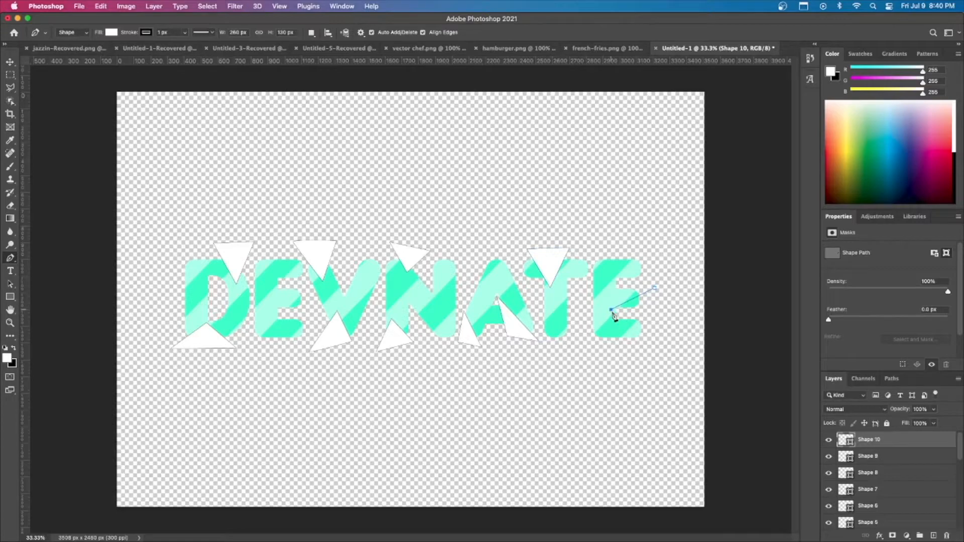
{"action": "left_click", "coordinate": [663, 337]}
{"action": "left_click", "coordinate": [654, 289]}
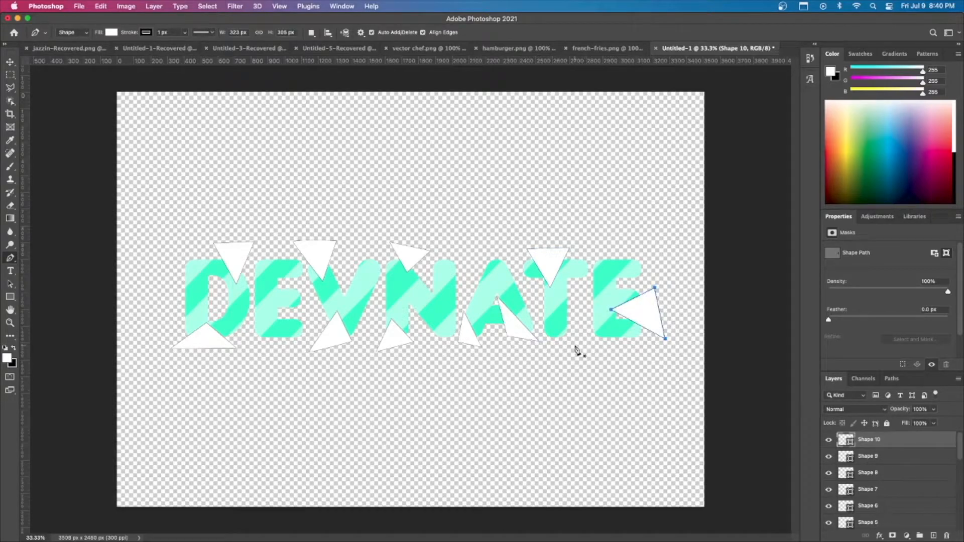
{"action": "left_click", "coordinate": [598, 244]}
{"action": "left_click", "coordinate": [611, 272]}
{"action": "left_click", "coordinate": [652, 234]}
{"action": "left_click", "coordinate": [599, 245]}
Draw a small triangle about 220 × 150 px pointing into the left side of the D
{"action": "left_click", "coordinate": [163, 294]}
{"action": "left_click", "coordinate": [200, 305]}
{"action": "left_click", "coordinate": [178, 319]}
{"action": "left_click", "coordinate": [163, 295]}
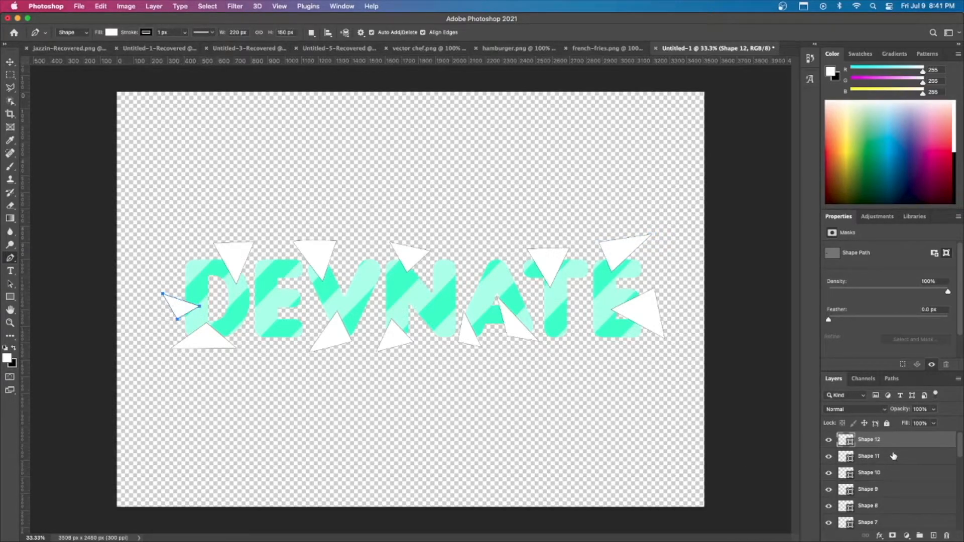
Give all twelve triangle shapes no stroke, a black fill and 25% opacity
{"action": "scroll", "coordinate": [894, 456], "scroll_direction": "down", "scroll_amount": 3}
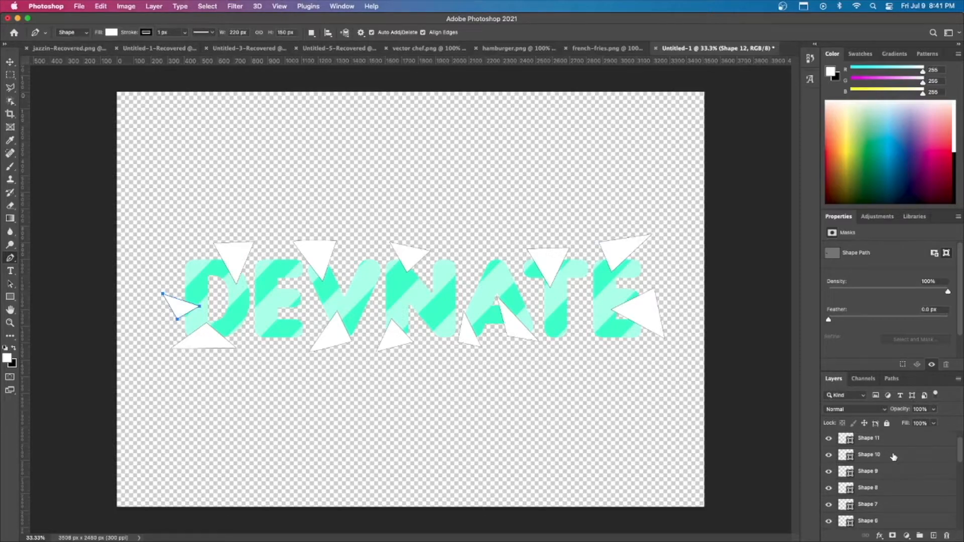
{"action": "scroll", "coordinate": [893, 460], "scroll_direction": "down", "scroll_amount": 4}
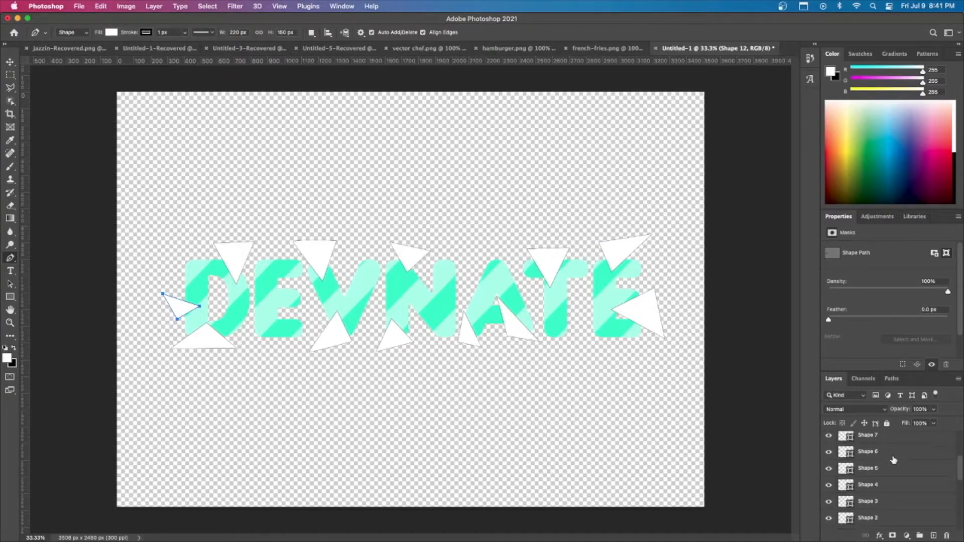
{"action": "left_click", "coordinate": [892, 505], "text": "shift"}
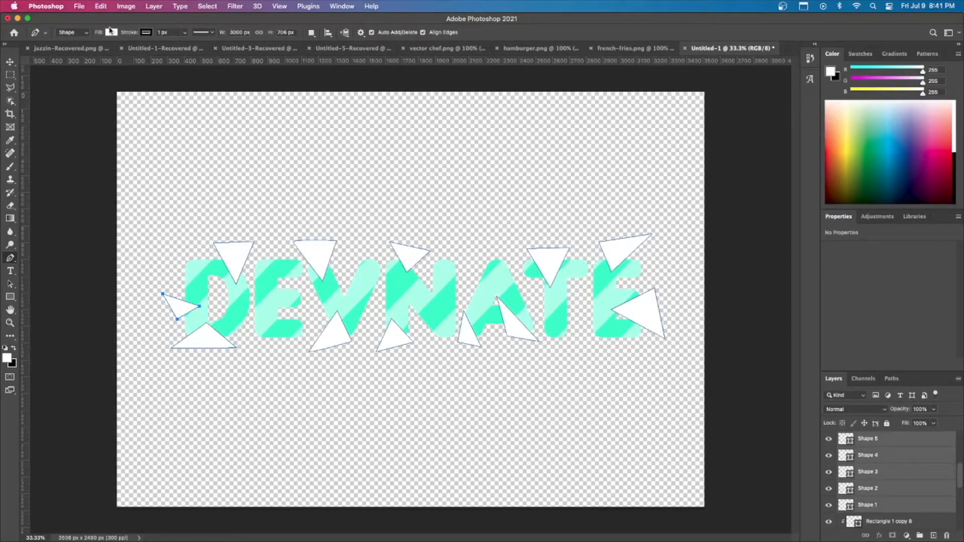
{"action": "left_click", "coordinate": [145, 33]}
{"action": "left_click", "coordinate": [88, 53]}
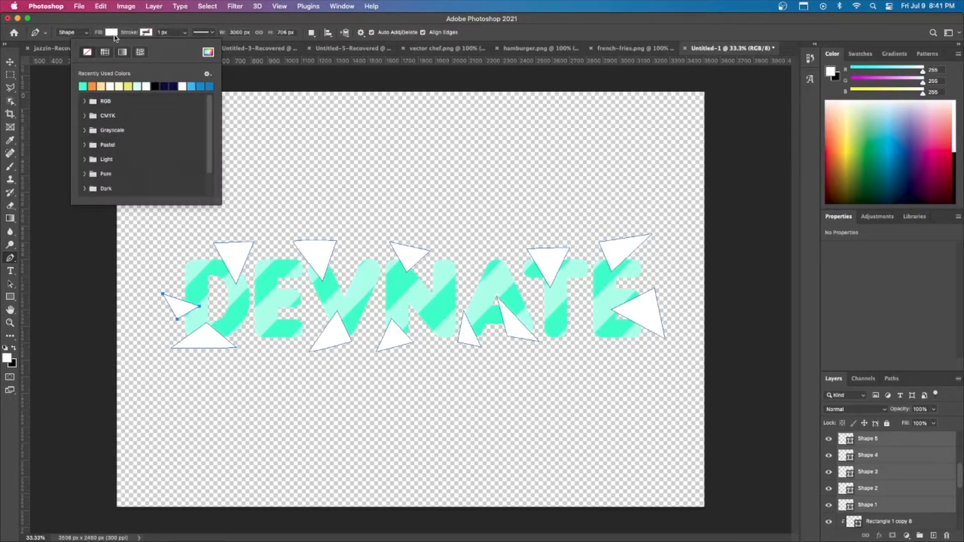
{"action": "left_click", "coordinate": [112, 33]}
{"action": "left_click", "coordinate": [120, 86]}
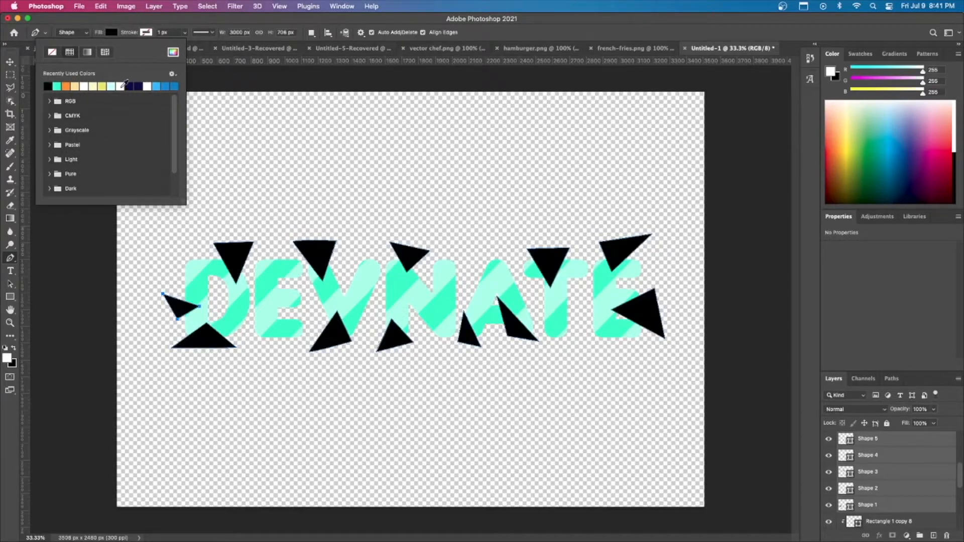
{"action": "left_click_drag", "start_coordinate": [902, 410], "coordinate": [870, 412]}
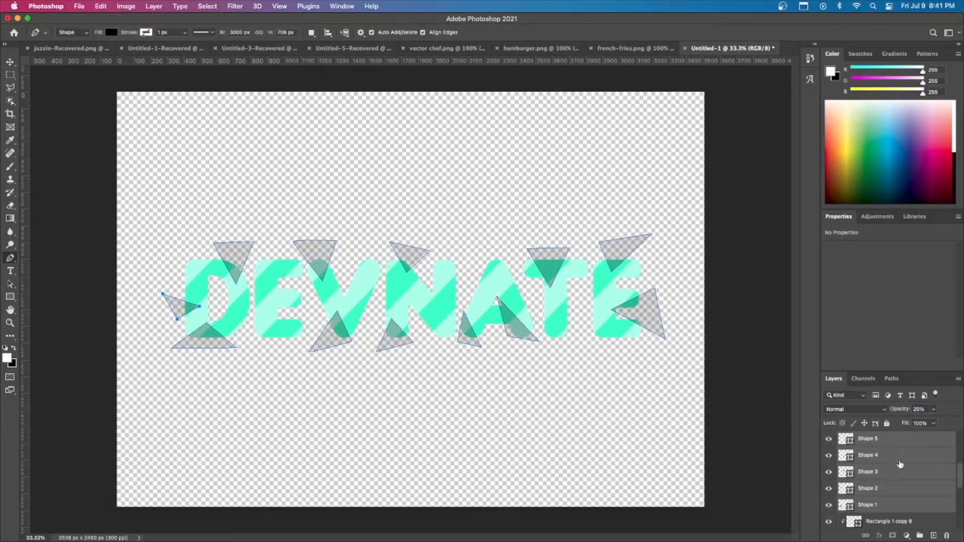
Clip the triangle layers Shape 1 through Shape 6 to the DEVNATE lettering with clipping masks
{"action": "left_click", "coordinate": [897, 505]}
{"action": "scroll", "coordinate": [892, 483], "scroll_direction": "down", "scroll_amount": 3}
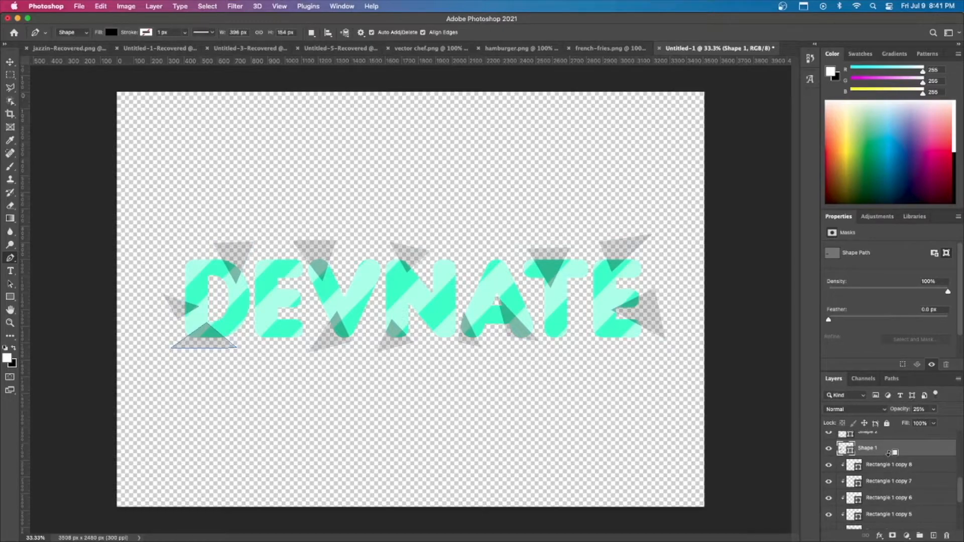
{"action": "left_click", "coordinate": [889, 453], "text": "alt"}
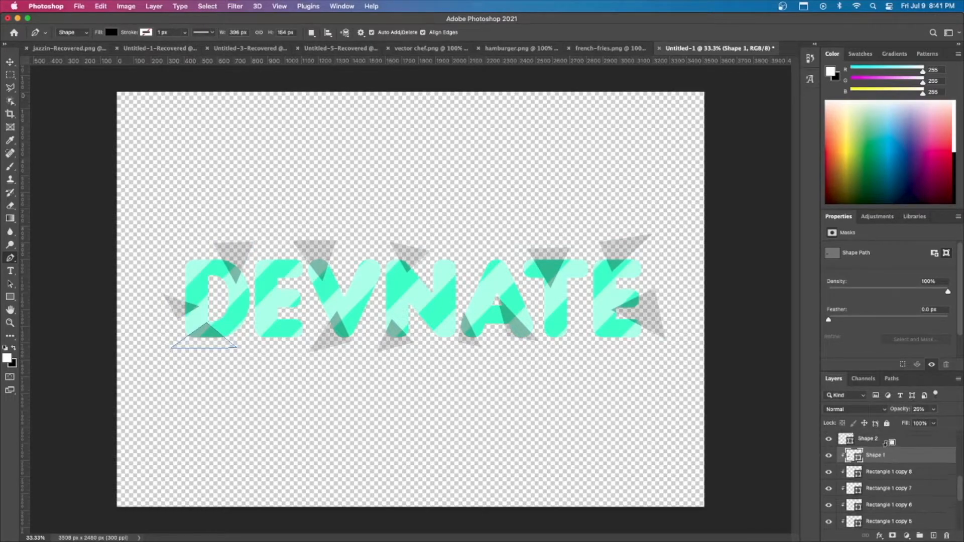
{"action": "left_click", "coordinate": [885, 448], "text": "alt"}
{"action": "scroll", "coordinate": [885, 449], "scroll_direction": "up", "scroll_amount": 1}
{"action": "left_click", "coordinate": [882, 455]}
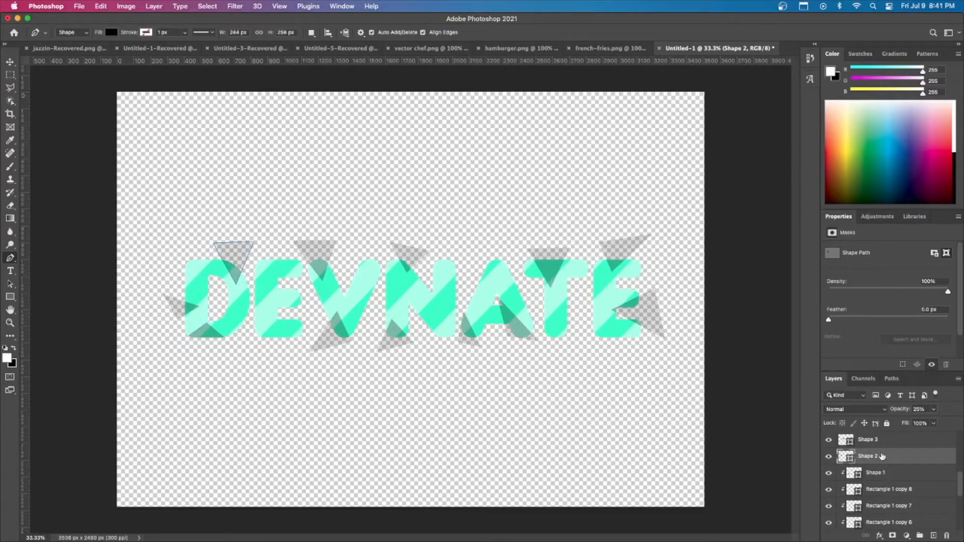
{"action": "left_click", "coordinate": [884, 447], "text": "alt"}
{"action": "scroll", "coordinate": [882, 458], "scroll_direction": "up", "scroll_amount": 2}
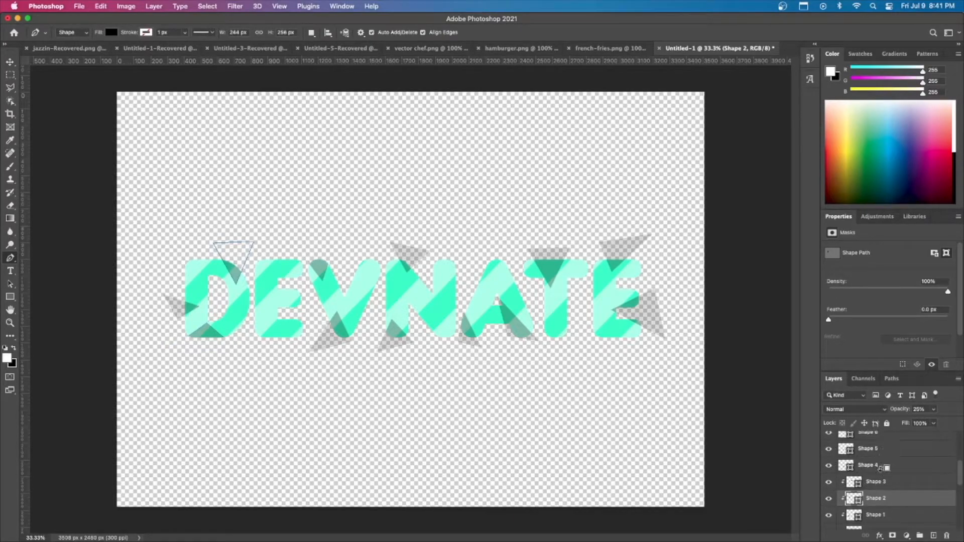
{"action": "left_click", "coordinate": [879, 467], "text": "alt"}
{"action": "left_click", "coordinate": [880, 450], "text": "alt"}
{"action": "left_click", "coordinate": [879, 435], "text": "alt"}
Add the triangle layers Shape 7 through Shape 12 to the same clipping group on the DEVNATE text
{"action": "scroll", "coordinate": [883, 457], "scroll_direction": "up", "scroll_amount": 3}
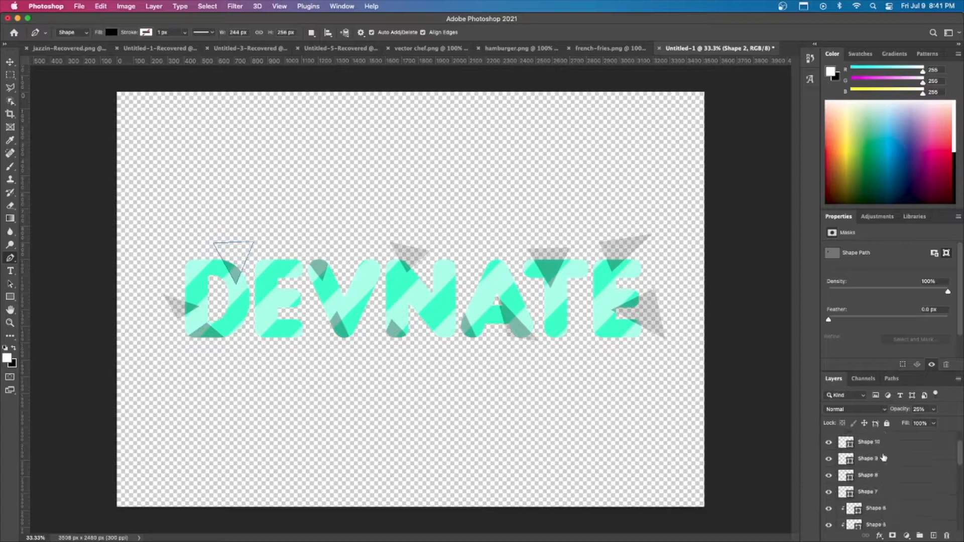
{"action": "left_click", "coordinate": [876, 500], "text": "alt"}
{"action": "left_click", "coordinate": [876, 483], "text": "alt"}
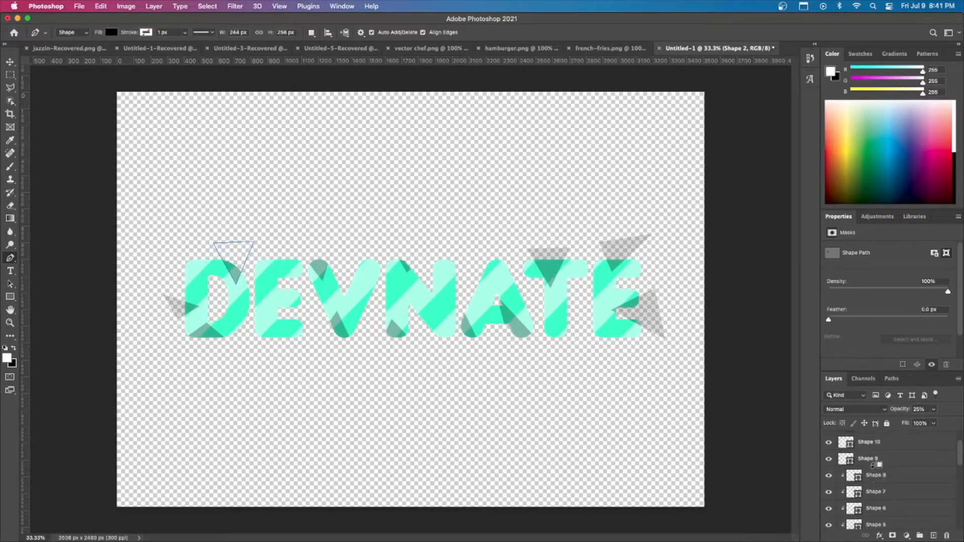
{"action": "left_click", "coordinate": [874, 466], "text": "alt"}
{"action": "left_click", "coordinate": [872, 451], "text": "alt"}
{"action": "scroll", "coordinate": [873, 459], "scroll_direction": "up", "scroll_amount": 2}
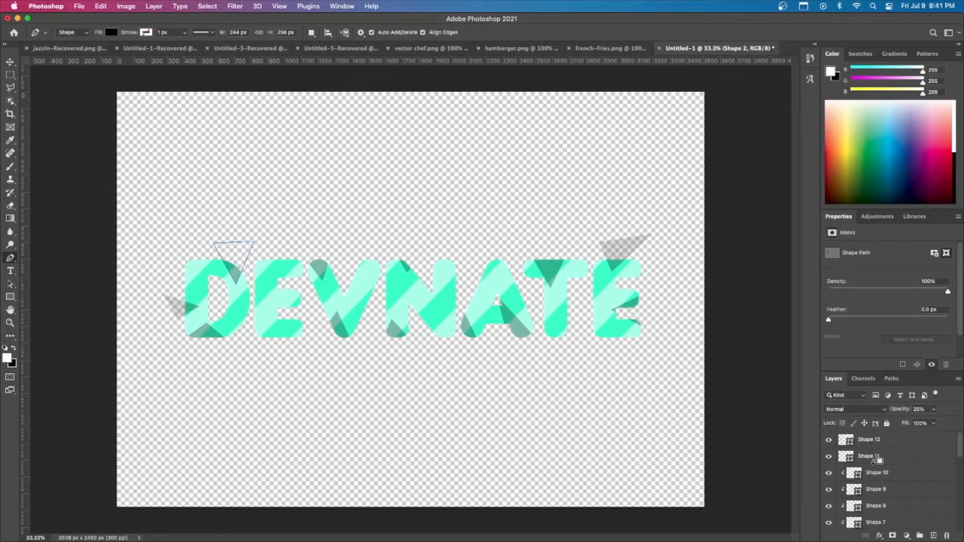
{"action": "left_click", "coordinate": [874, 460], "text": "alt"}
{"action": "left_click", "coordinate": [874, 448], "text": "alt"}
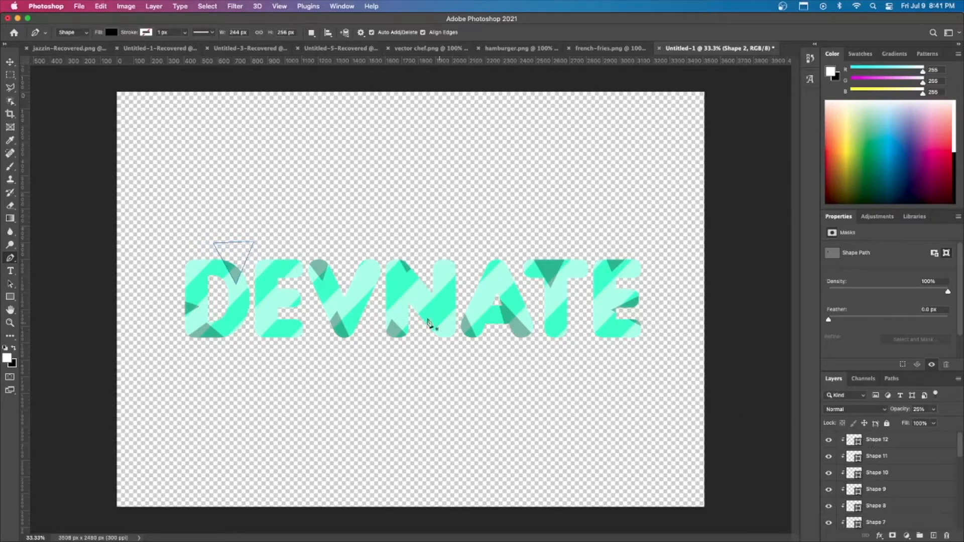
Lower the opacity of all twelve clipped triangle shapes to under 20%
{"action": "left_click", "coordinate": [10, 61]}
{"action": "left_click", "coordinate": [190, 97]}
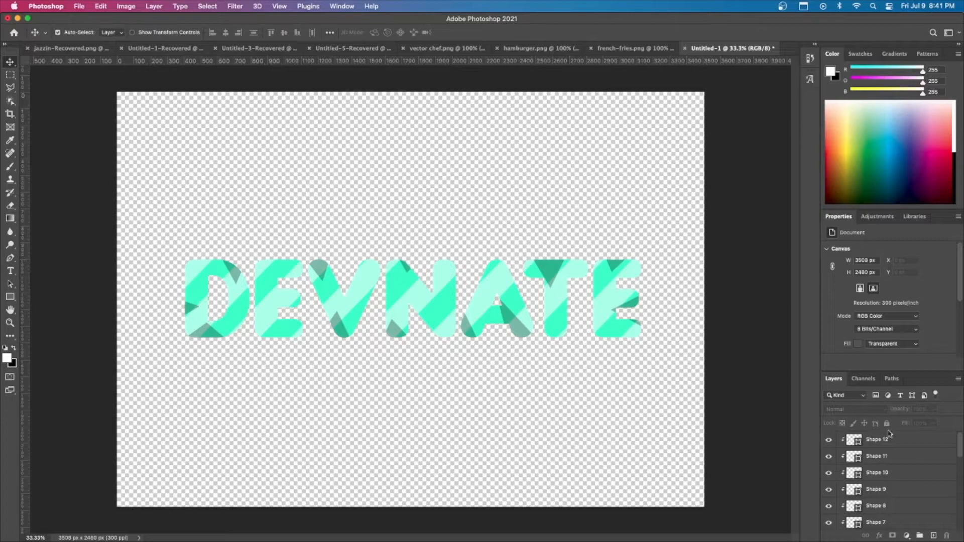
{"action": "left_click", "coordinate": [886, 440]}
{"action": "scroll", "coordinate": [887, 452], "scroll_direction": "down", "scroll_amount": 5}
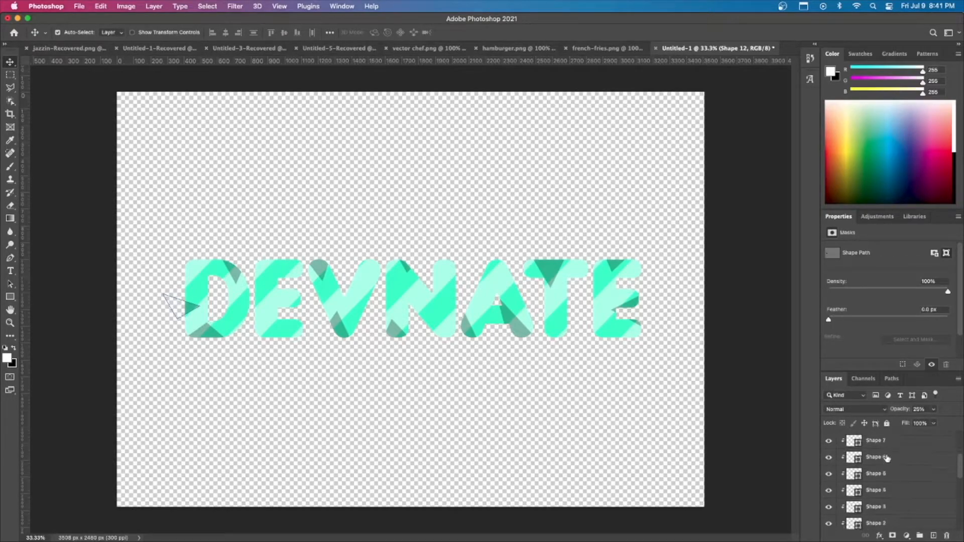
{"action": "scroll", "coordinate": [887, 488], "scroll_direction": "down", "scroll_amount": 2}
{"action": "left_click", "coordinate": [892, 513], "text": "shift"}
{"action": "left_click_drag", "start_coordinate": [907, 409], "coordinate": [897, 411]}
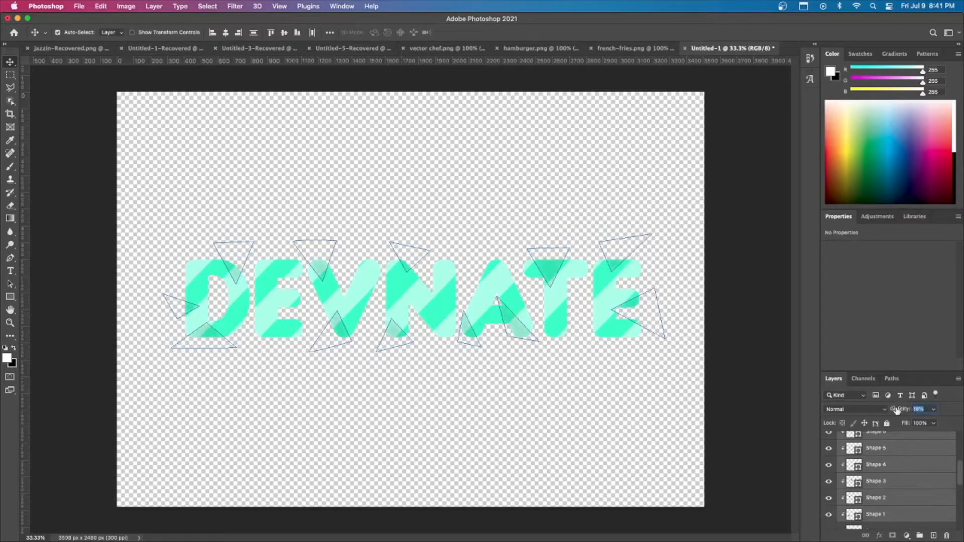
{"action": "left_click", "coordinate": [116, 113]}
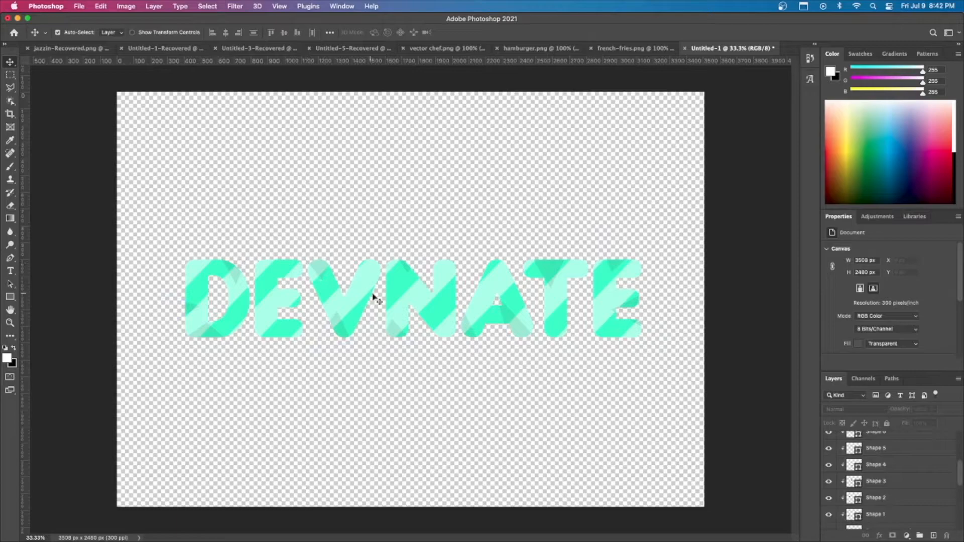
Duplicate the DEVNATE text layer and place the copy directly beneath the original
{"action": "scroll", "coordinate": [913, 476], "scroll_direction": "down", "scroll_amount": 5}
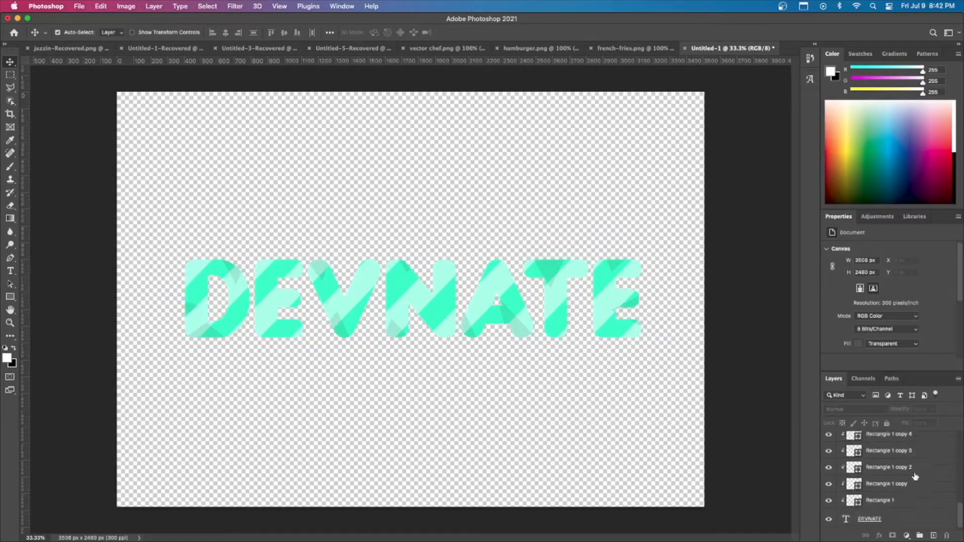
{"action": "left_click", "coordinate": [893, 521]}
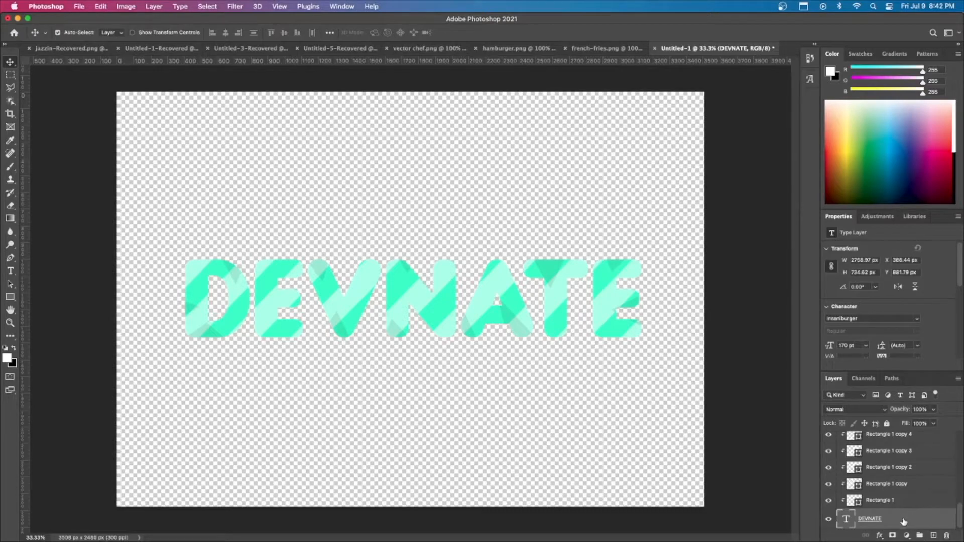
{"action": "left_click_drag", "start_coordinate": [890, 522], "coordinate": [887, 532]}
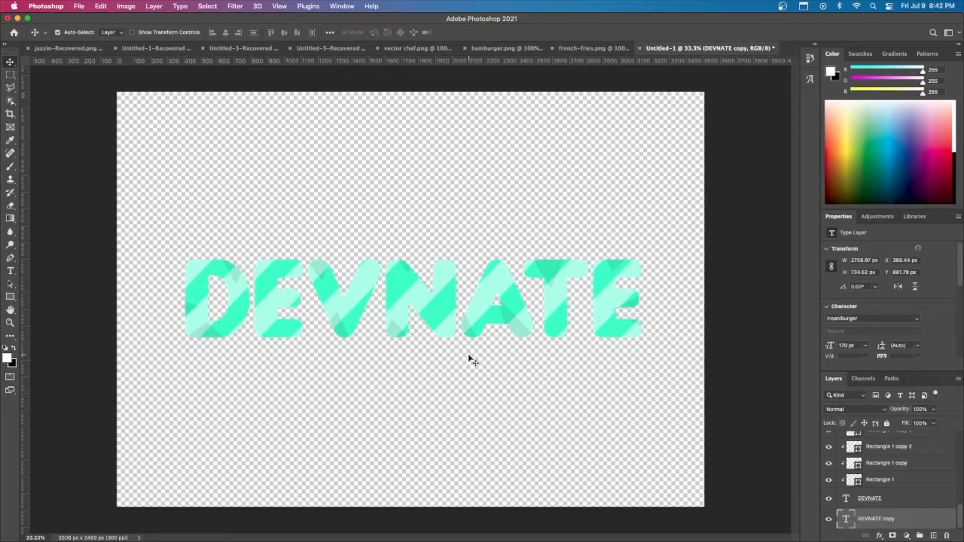
Shift the DEVNATE copy slightly down behind the lettering and scale it proportionally to 96.24%
{"action": "key", "text": "super+t"}
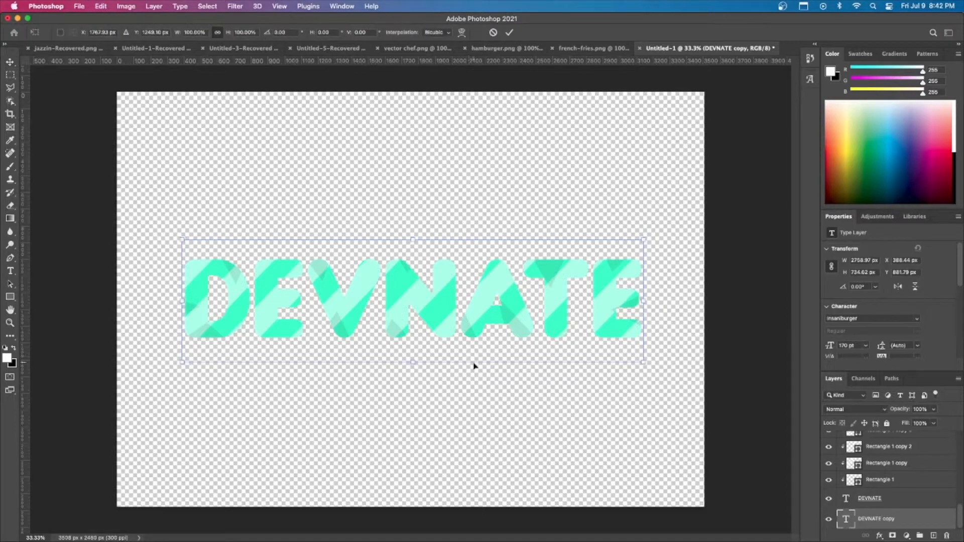
{"action": "left_click_drag", "start_coordinate": [478, 359], "coordinate": [478, 369]}
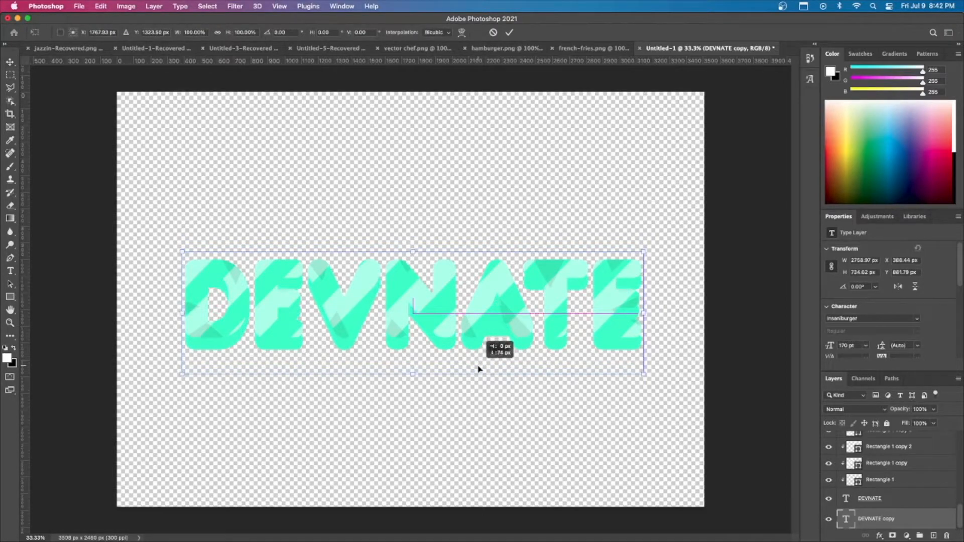
{"action": "left_click_drag", "start_coordinate": [478, 369], "coordinate": [479, 372]}
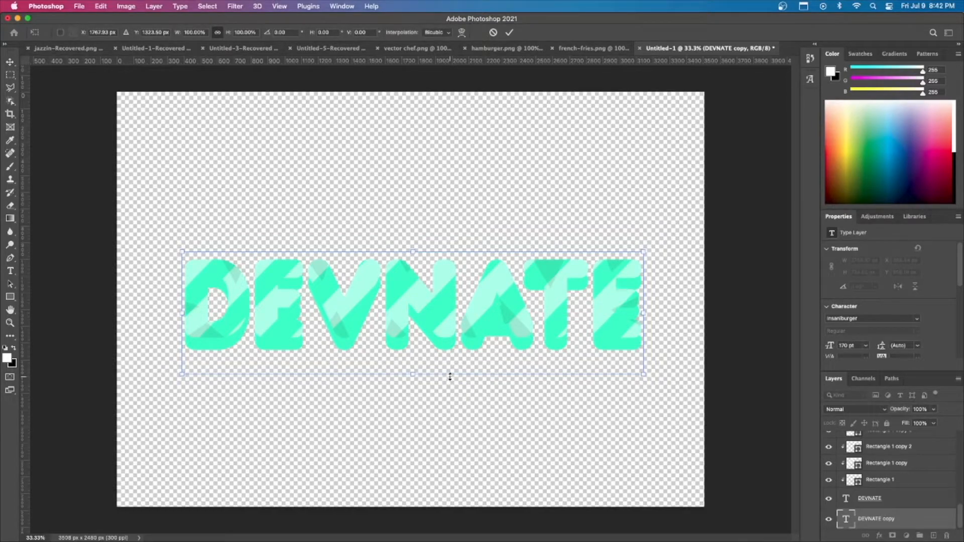
{"action": "left_click_drag", "start_coordinate": [450, 375], "coordinate": [450, 372]}
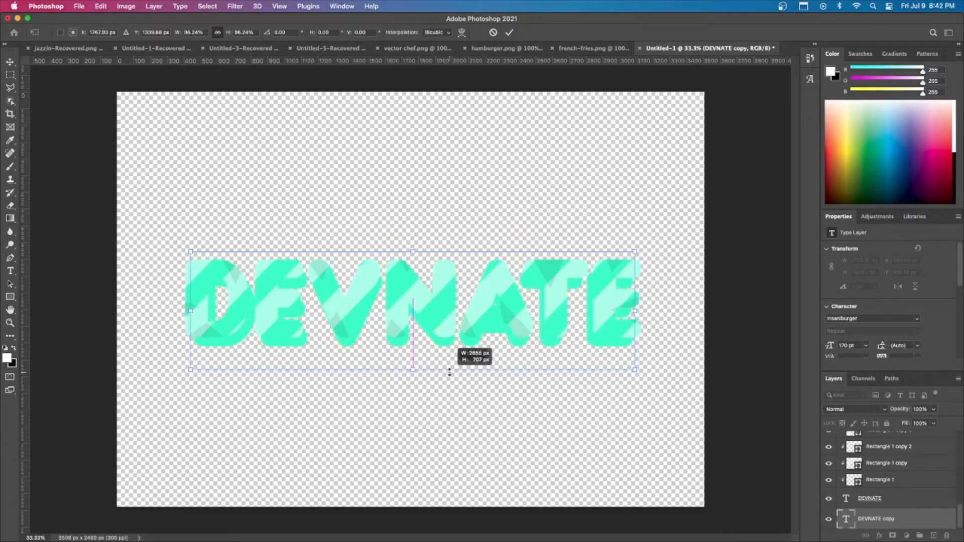
{"action": "left_click_drag", "start_coordinate": [449, 372], "coordinate": [450, 369]}
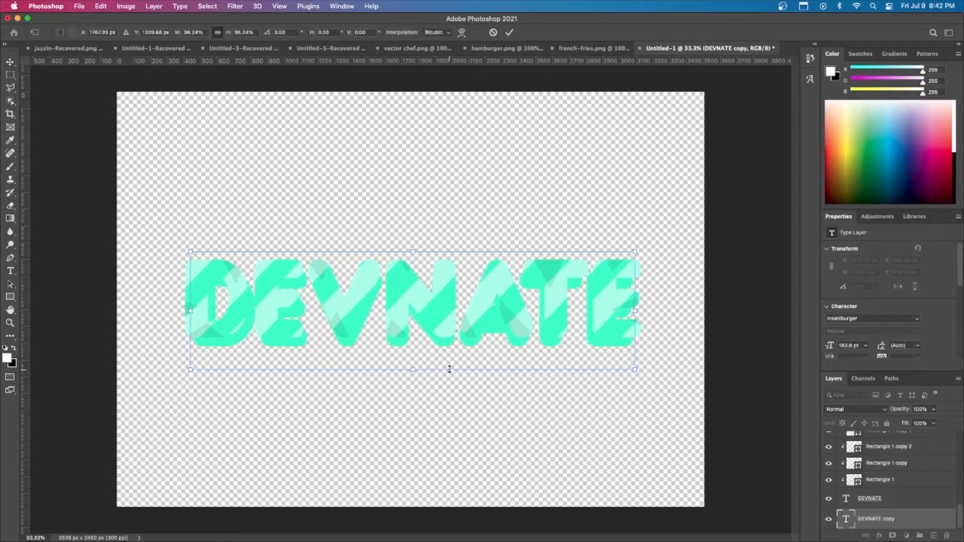
{"action": "left_click_drag", "start_coordinate": [454, 353], "coordinate": [456, 353]}
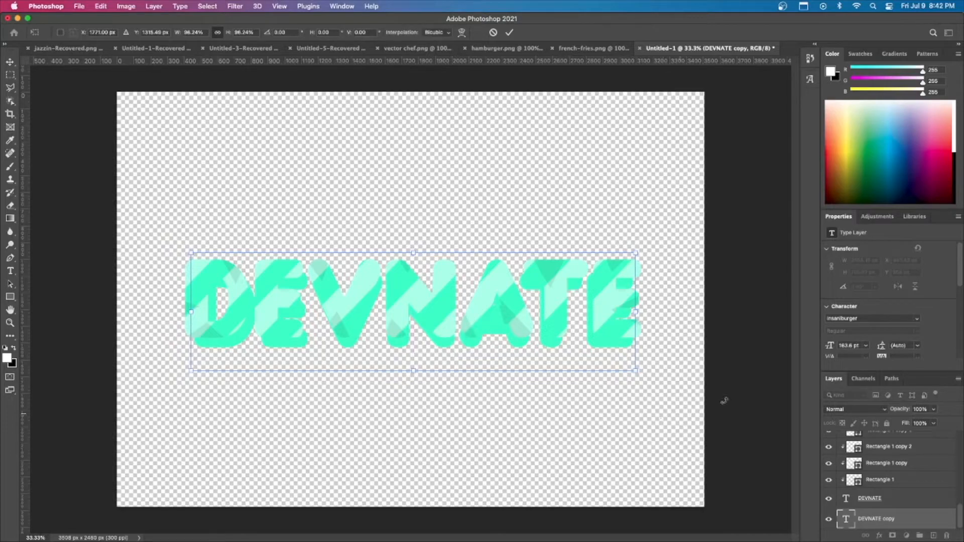
{"action": "key", "text": "Return"}
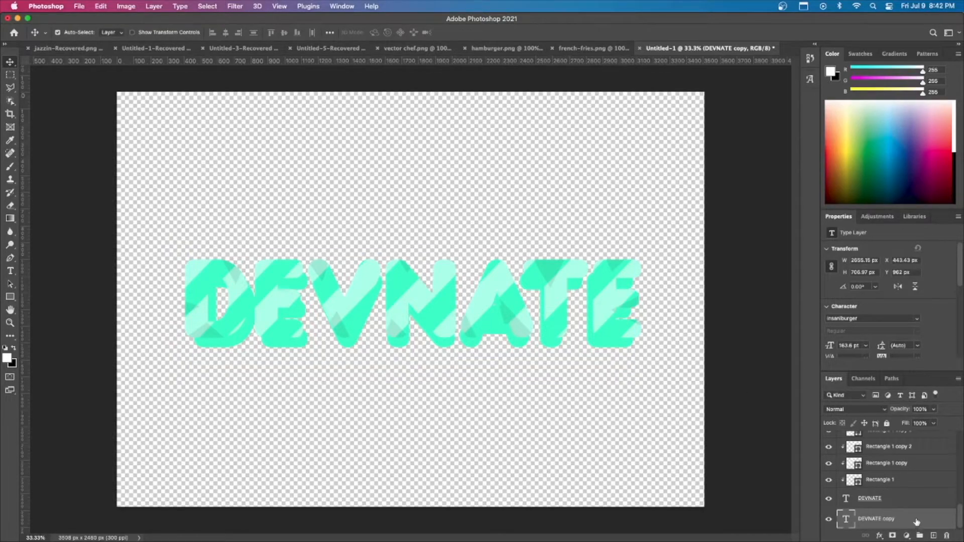
Add a Color Overlay in dark green #0f8e5d to the DEVNATE copy layer
{"action": "double_click", "coordinate": [917, 522]}
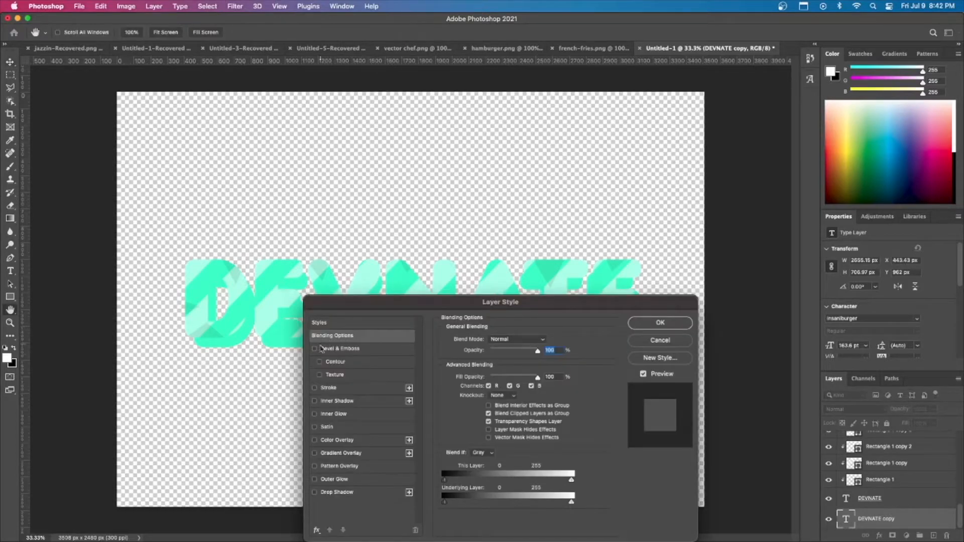
{"action": "left_click", "coordinate": [352, 440]}
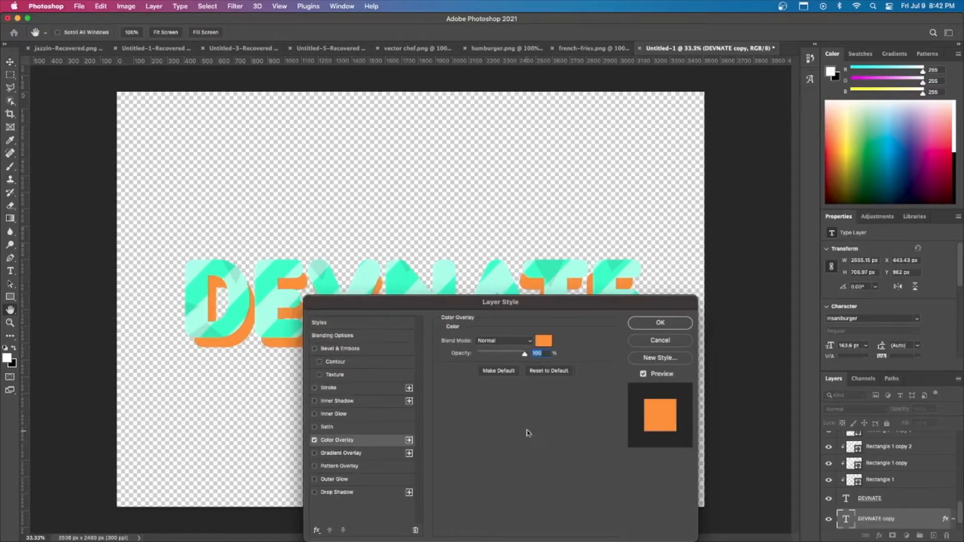
{"action": "left_click", "coordinate": [545, 341]}
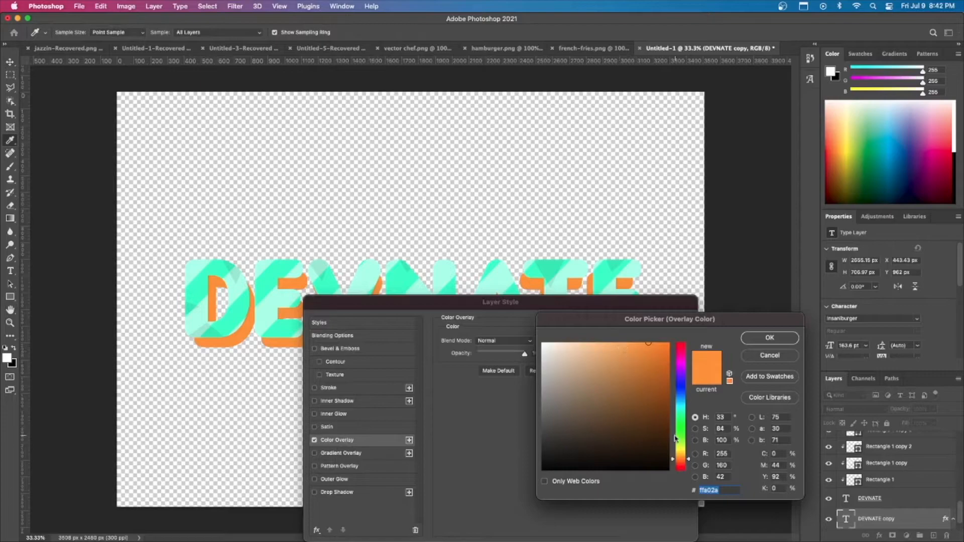
{"action": "left_click_drag", "start_coordinate": [680, 442], "coordinate": [683, 419]}
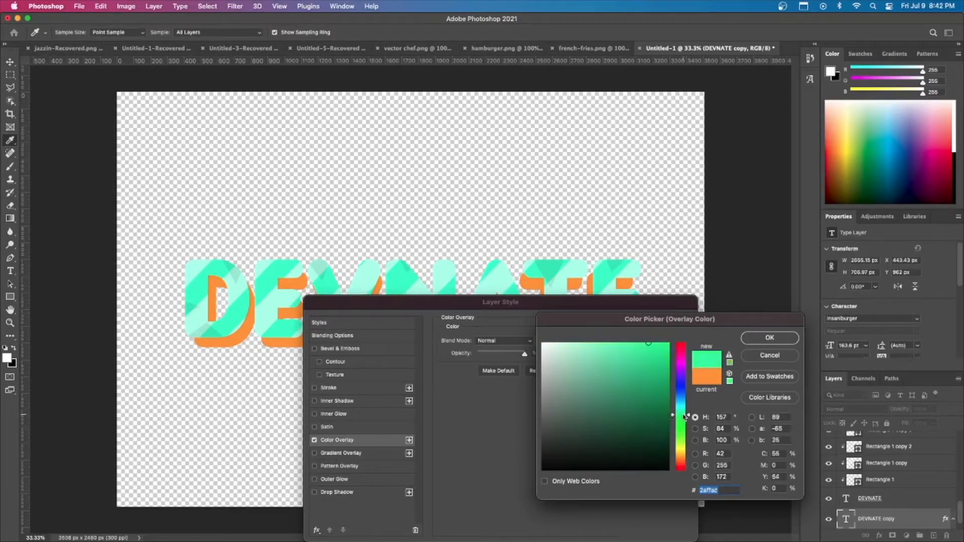
{"action": "left_click", "coordinate": [670, 417]}
{"action": "left_click", "coordinate": [668, 405]}
{"action": "left_click", "coordinate": [656, 399]}
{"action": "left_click", "coordinate": [768, 339]}
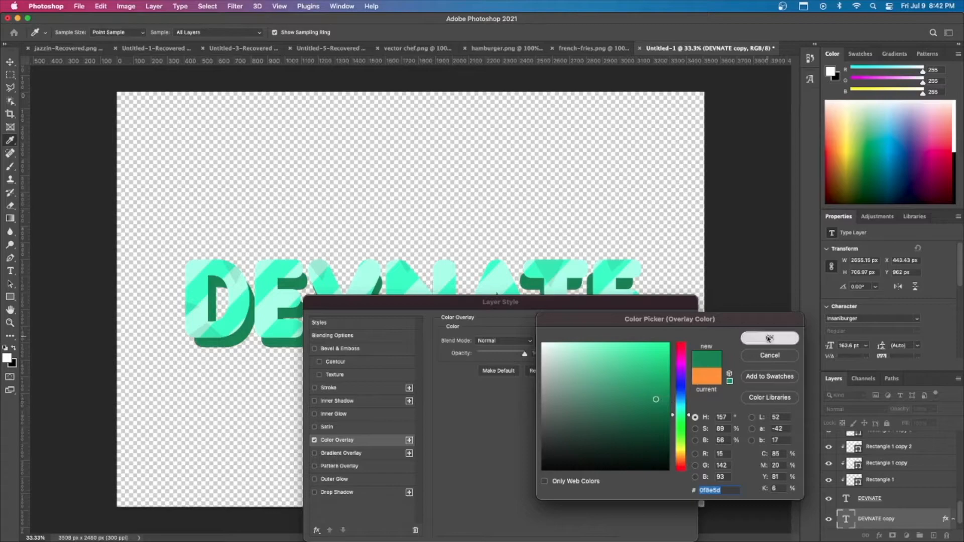
{"action": "left_click", "coordinate": [660, 324]}
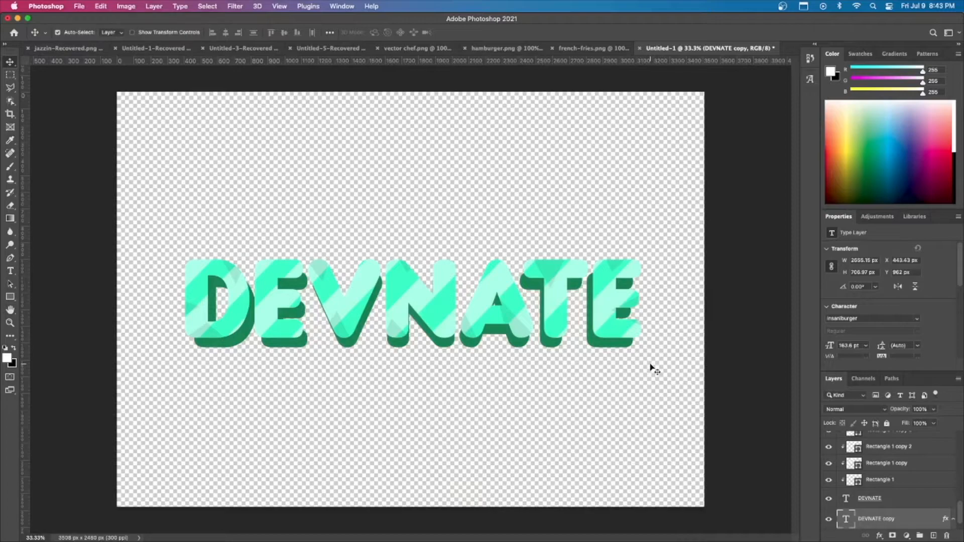
{"action": "left_click", "coordinate": [888, 501]}
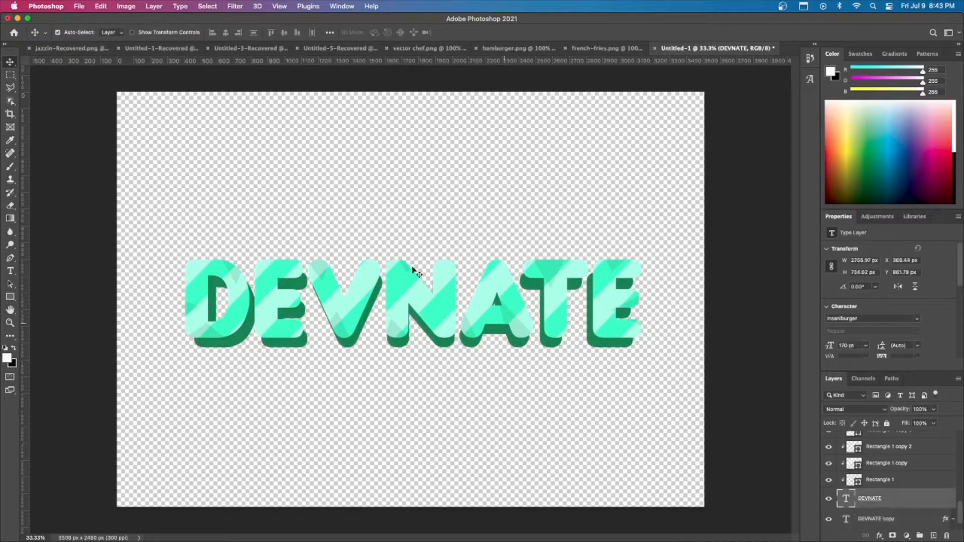
{"action": "double_click", "coordinate": [898, 502]}
{"action": "left_click", "coordinate": [659, 340]}
{"action": "double_click", "coordinate": [901, 502]}
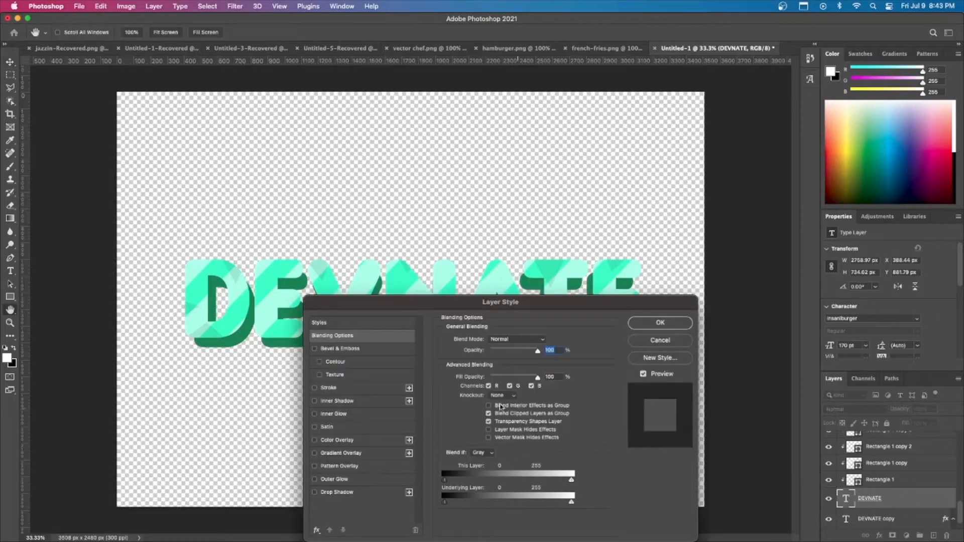
{"action": "left_click", "coordinate": [660, 343]}
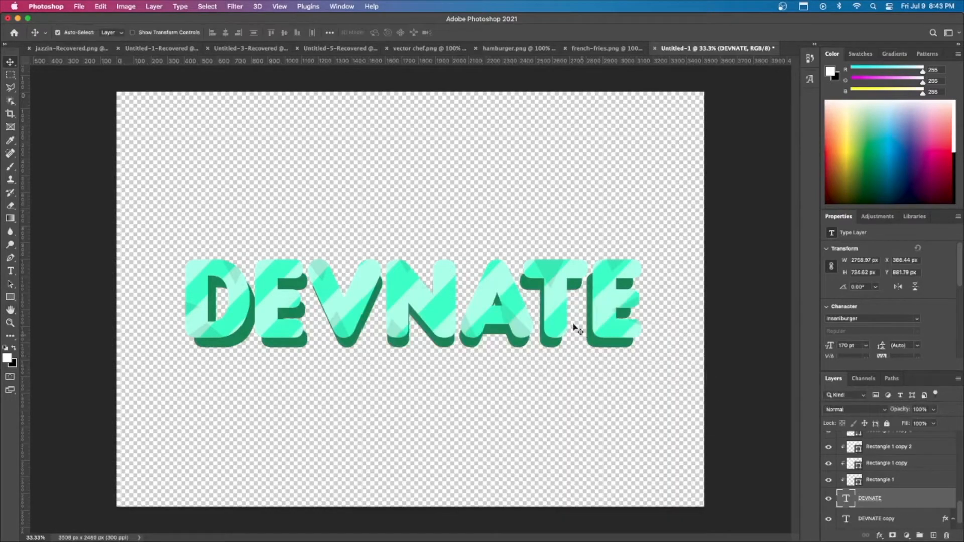
Change the font of the original DEVNATE text to Ariston Comic Demo
{"action": "left_click", "coordinate": [424, 291]}
{"action": "left_click", "coordinate": [883, 523]}
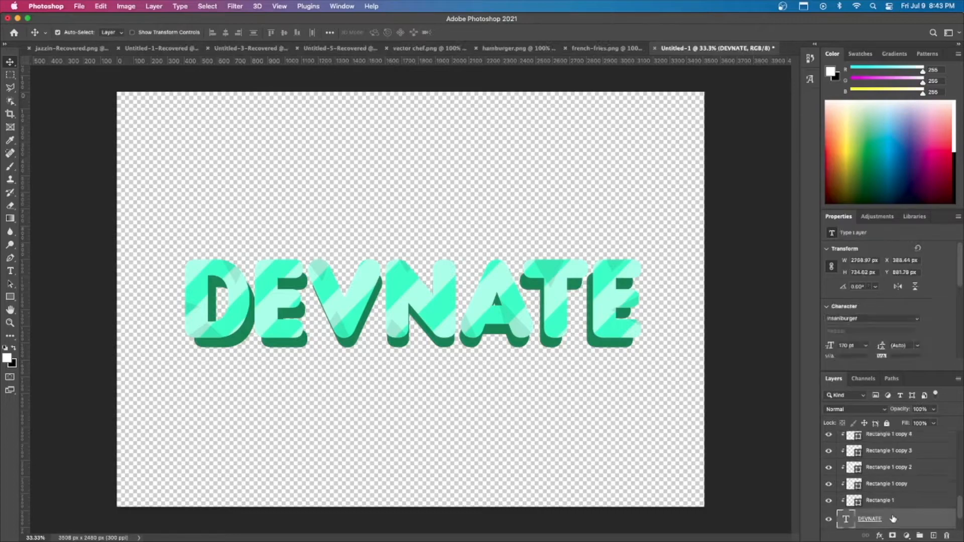
{"action": "double_click", "coordinate": [845, 520]}
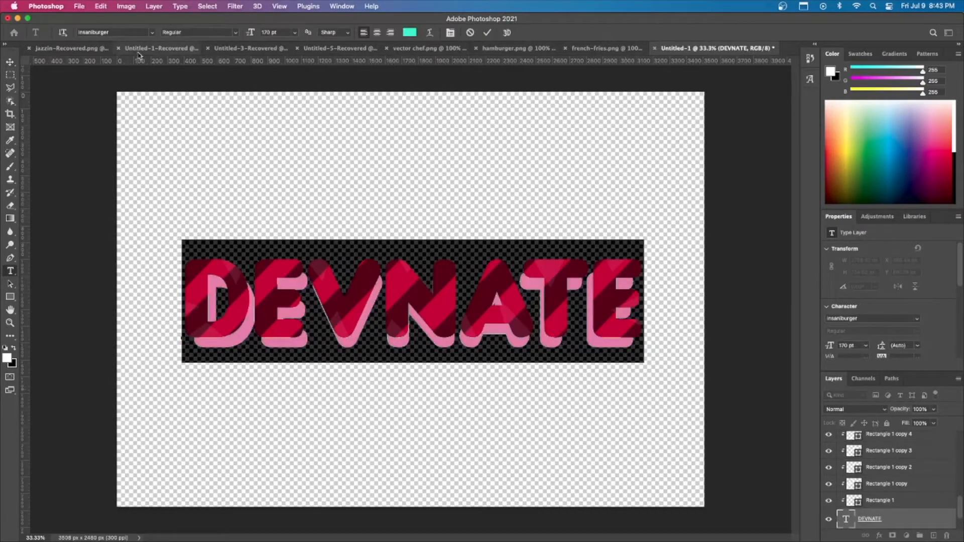
{"action": "left_click", "coordinate": [152, 32]}
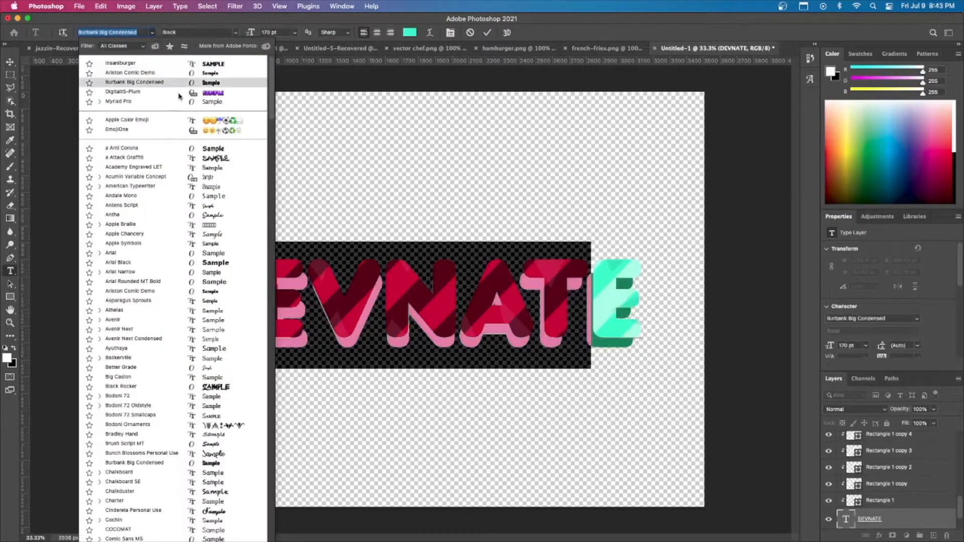
{"action": "left_click", "coordinate": [213, 291]}
{"action": "scroll", "coordinate": [895, 502], "scroll_direction": "down", "scroll_amount": 2}
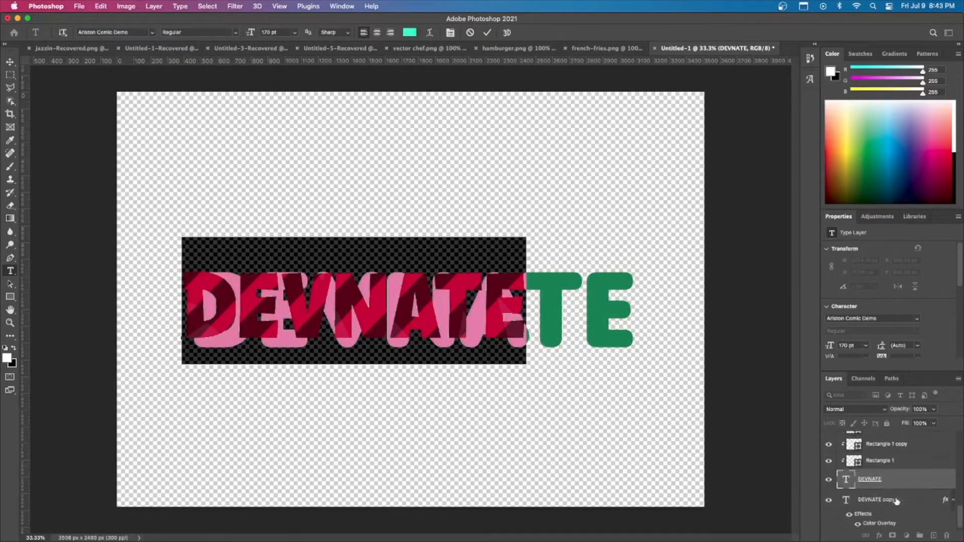
Change the font of the DEVNATE copy layer to Ariston Comic Demo
{"action": "left_click", "coordinate": [846, 499]}
{"action": "key", "text": "v"}
{"action": "double_click", "coordinate": [847, 504]}
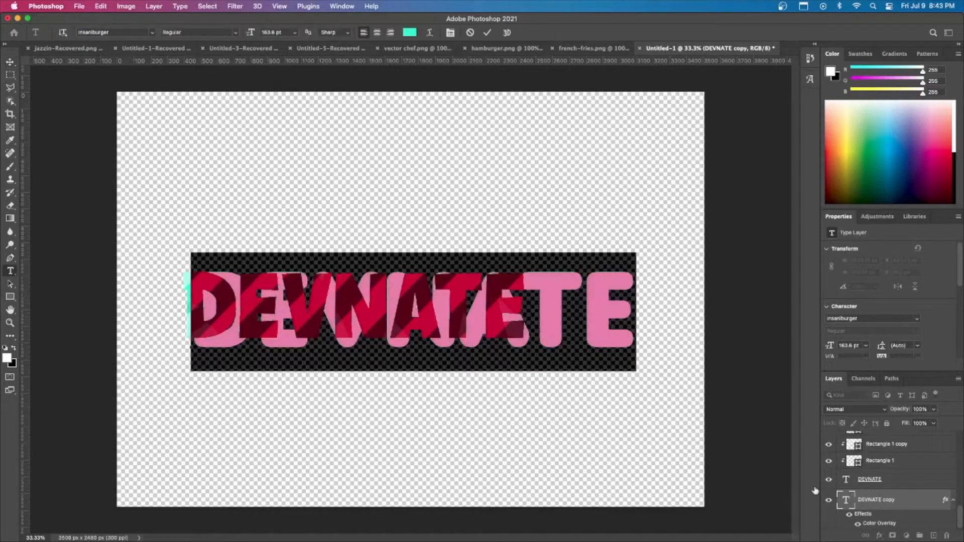
{"action": "left_click", "coordinate": [153, 32]}
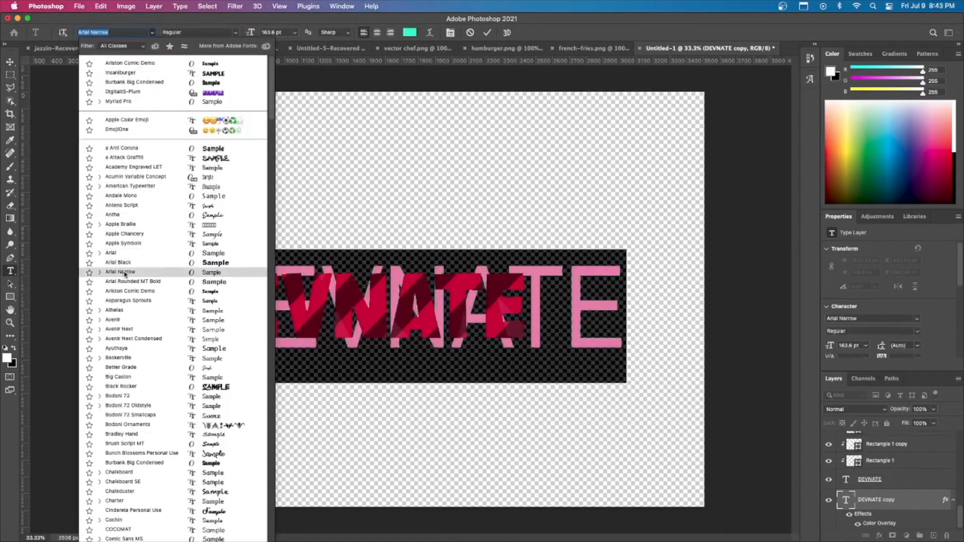
{"action": "left_click", "coordinate": [136, 291]}
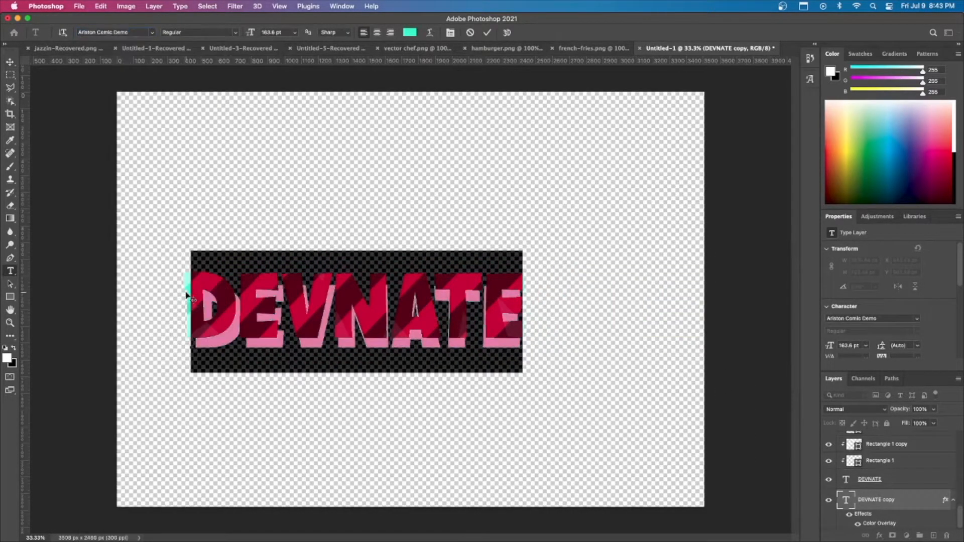
{"action": "left_click", "coordinate": [10, 62]}
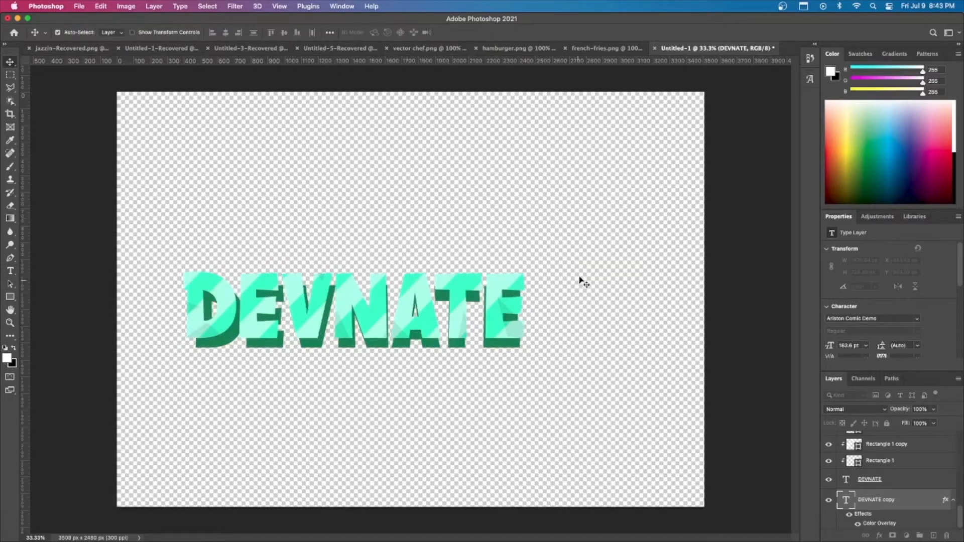
Scale both DEVNATE text layers together proportionally to about 122.37% and deselect them
{"action": "left_click", "coordinate": [877, 479], "text": "shift"}
{"action": "key", "text": "super+t"}
{"action": "left_click_drag", "start_coordinate": [528, 272], "coordinate": [600, 255]}
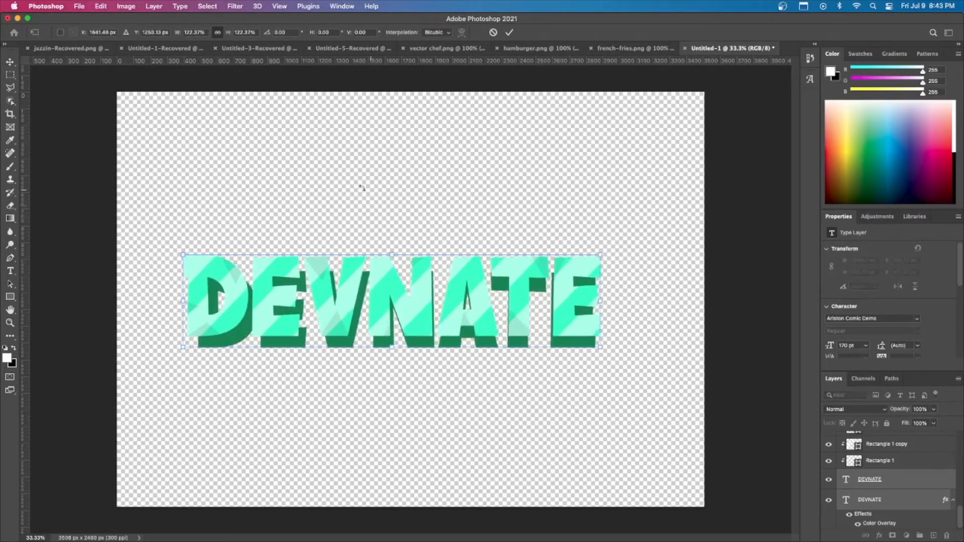
{"action": "left_click", "coordinate": [256, 179]}
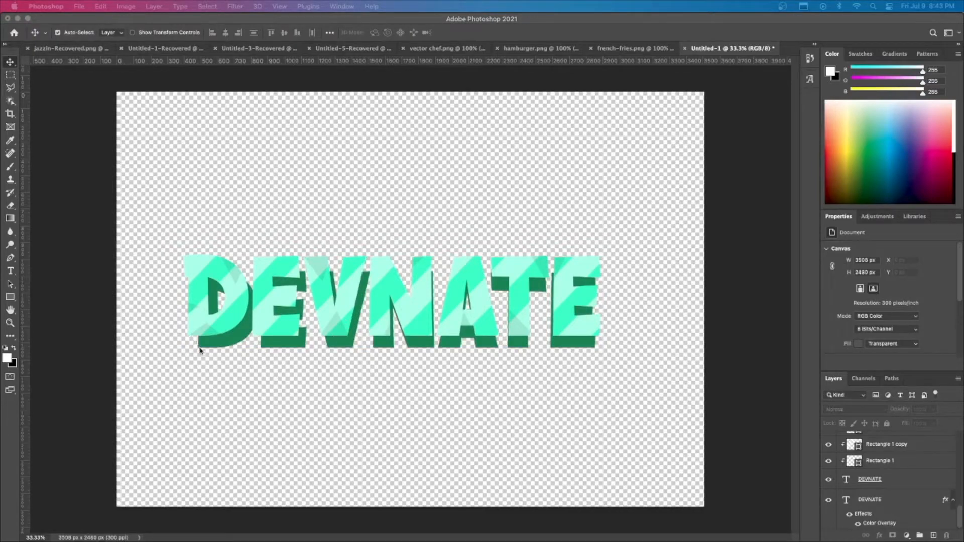
{"action": "left_click", "coordinate": [126, 188]}
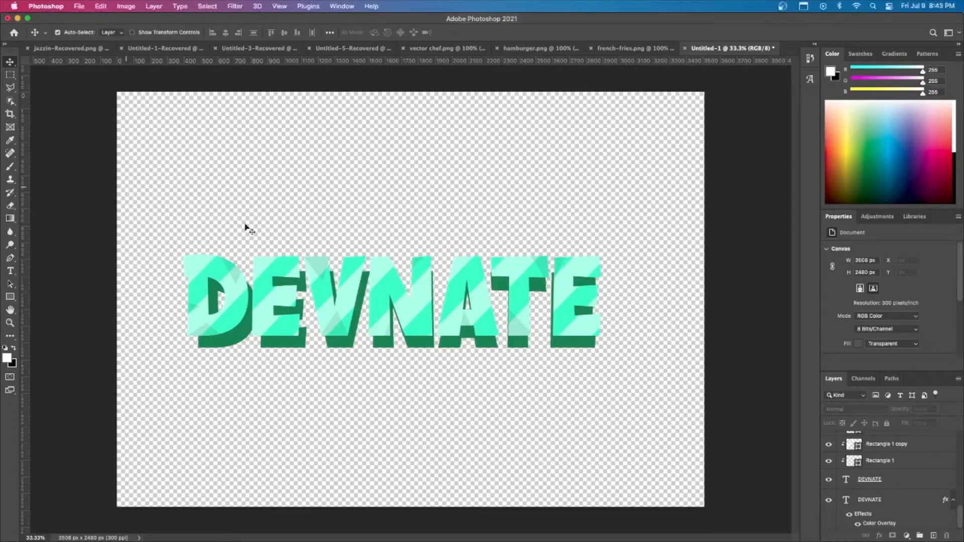
Add a new layer between the two DEVNATE text layers and sample the dark green of the backing as foreground color
{"action": "left_click", "coordinate": [887, 481]}
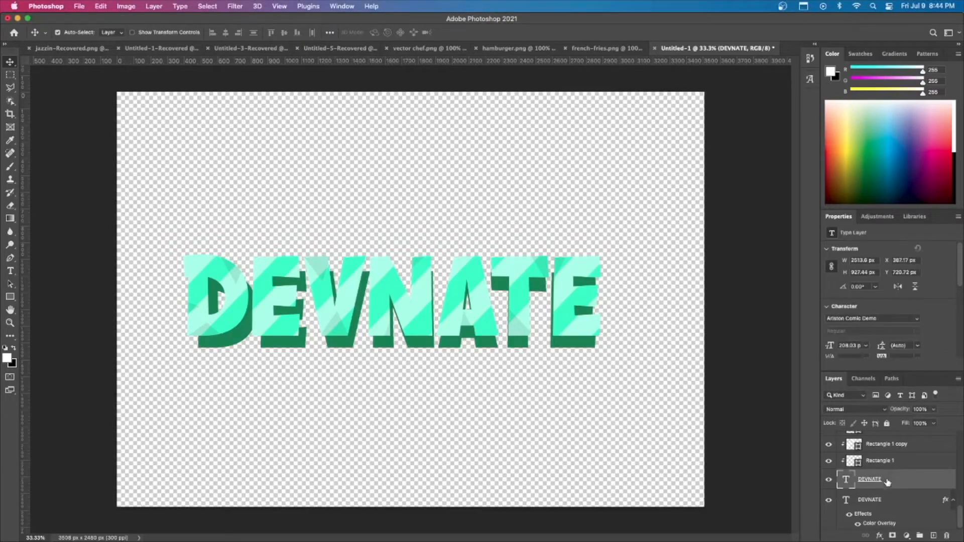
{"action": "left_click", "coordinate": [885, 499]}
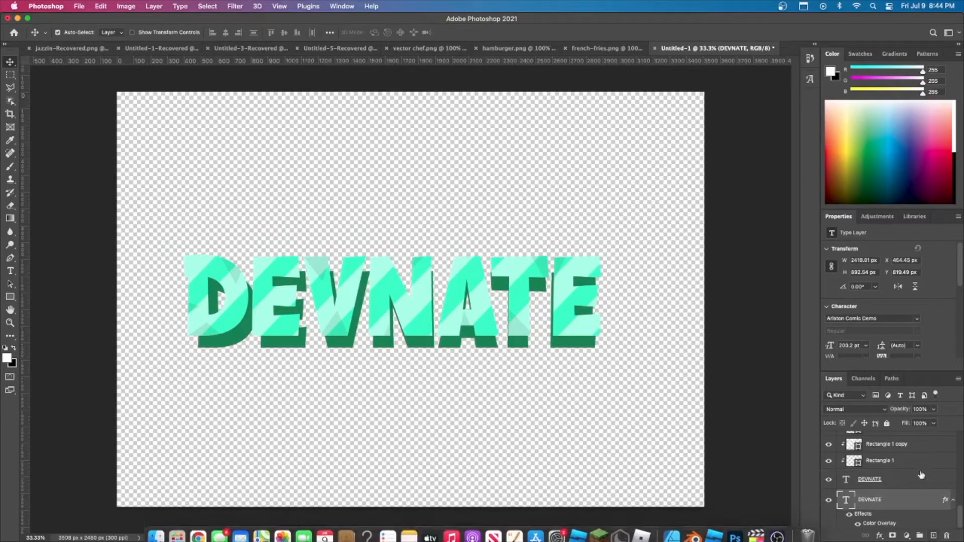
{"action": "left_click", "coordinate": [932, 535]}
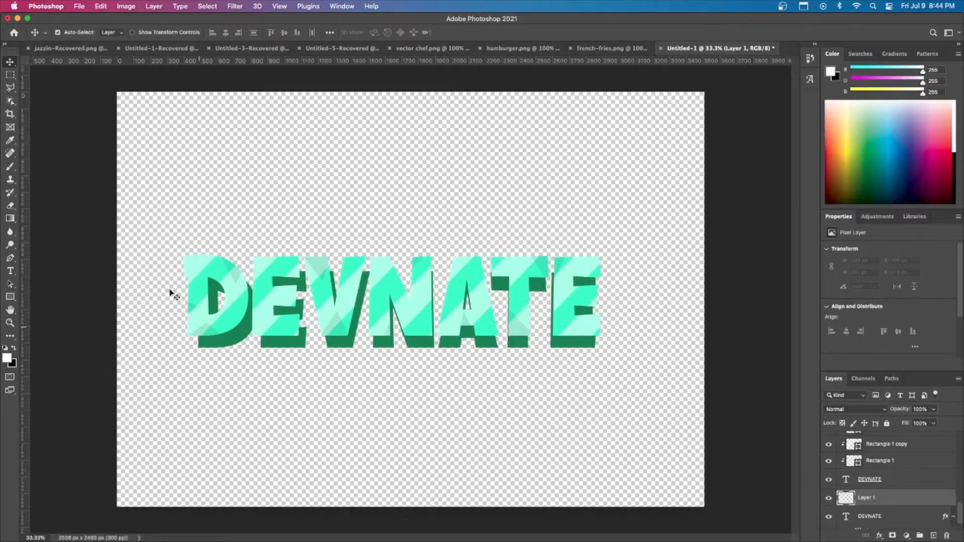
{"action": "left_click", "coordinate": [11, 258]}
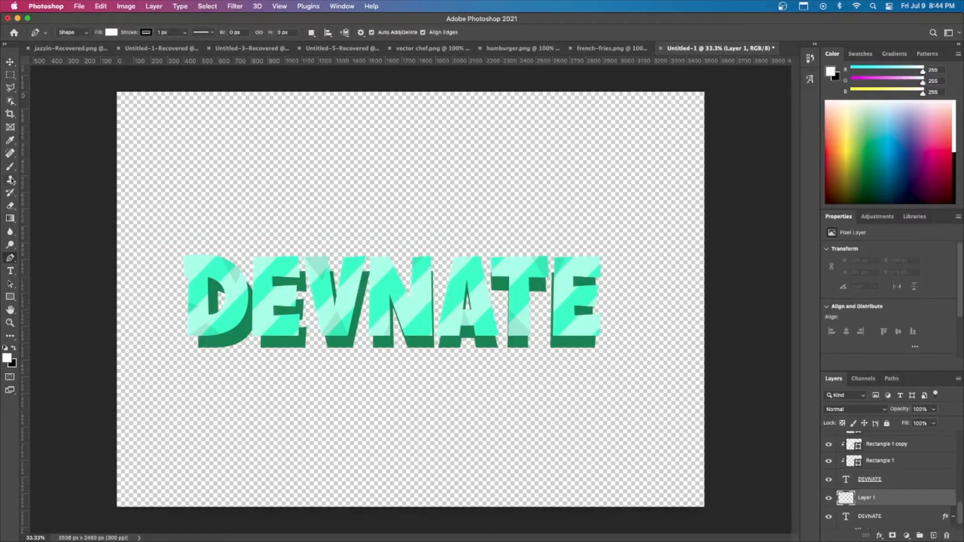
{"action": "left_click", "coordinate": [10, 141]}
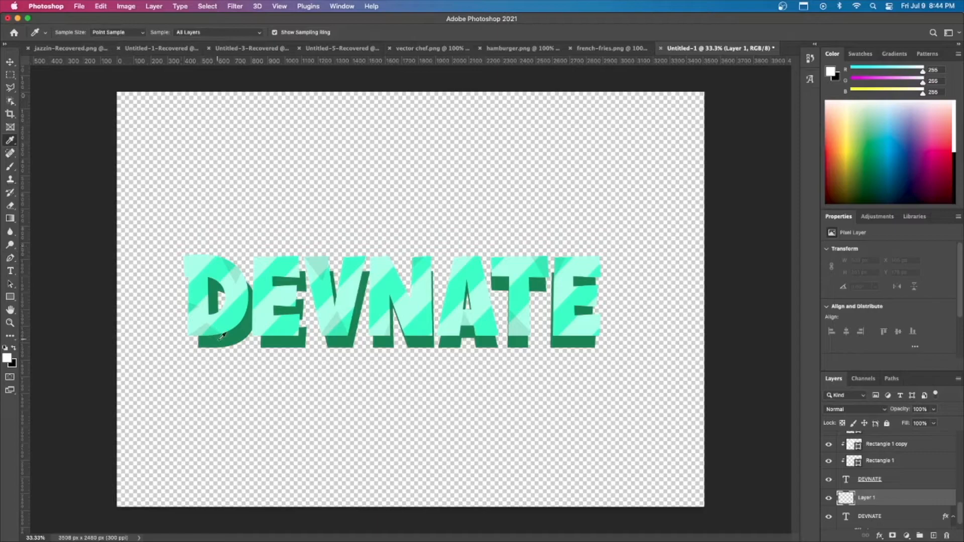
{"action": "left_click", "coordinate": [225, 336]}
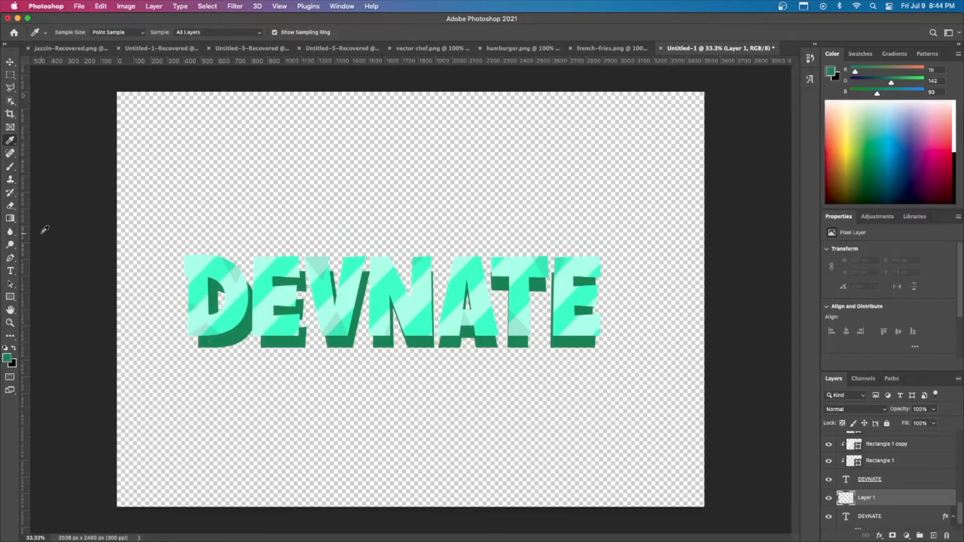
Draw a dark green Pen shape joining the D's lower-left corner to the backing's matching corner, and set its stroke to none
{"action": "left_click", "coordinate": [10, 258]}
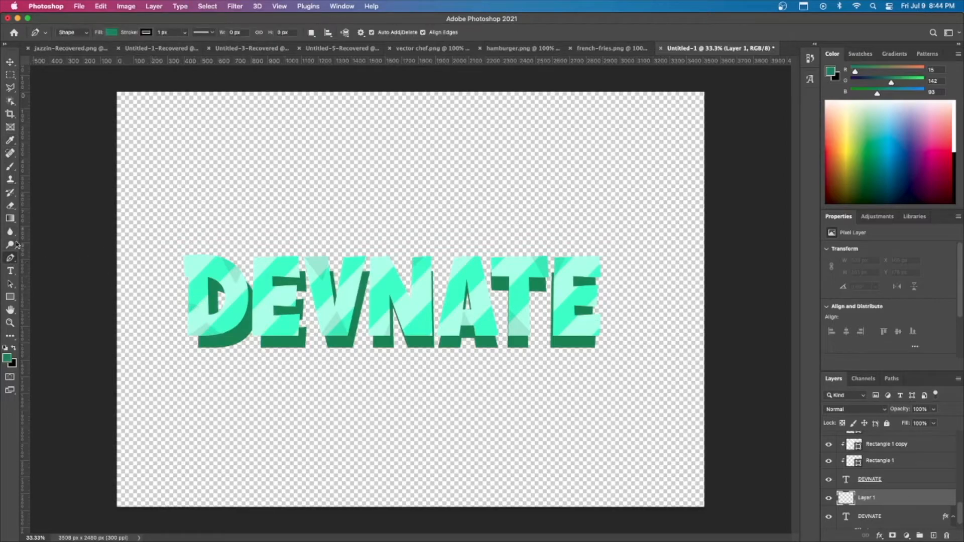
{"action": "scroll", "coordinate": [202, 305], "scroll_direction": "up", "scroll_amount": 10}
{"action": "scroll", "coordinate": [228, 370], "scroll_direction": "down", "scroll_amount": 4}
{"action": "scroll", "coordinate": [231, 377], "scroll_direction": "down", "scroll_amount": 10}
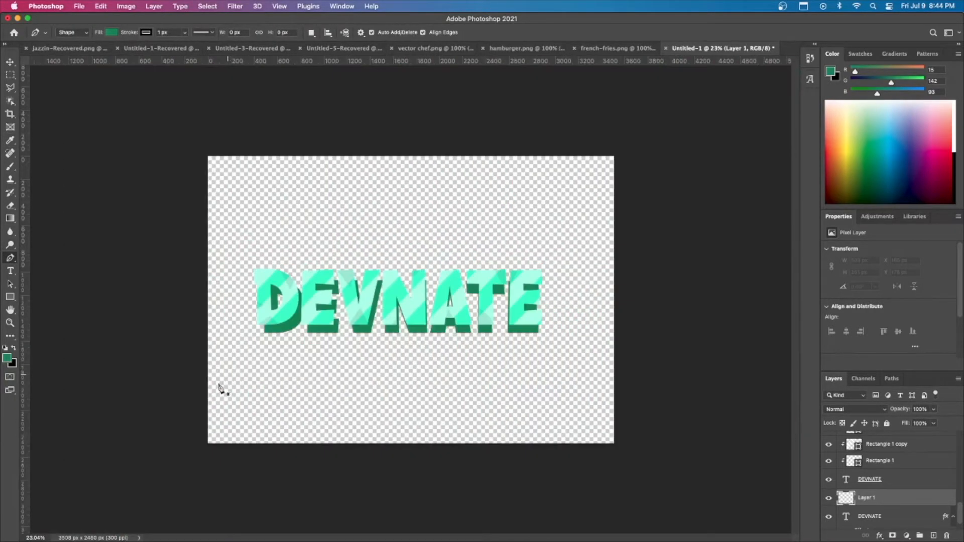
{"action": "scroll", "coordinate": [217, 389], "scroll_direction": "up", "scroll_amount": 6}
{"action": "scroll", "coordinate": [268, 333], "scroll_direction": "down", "scroll_amount": 5}
{"action": "scroll", "coordinate": [126, 358], "scroll_direction": "up", "scroll_amount": 8}
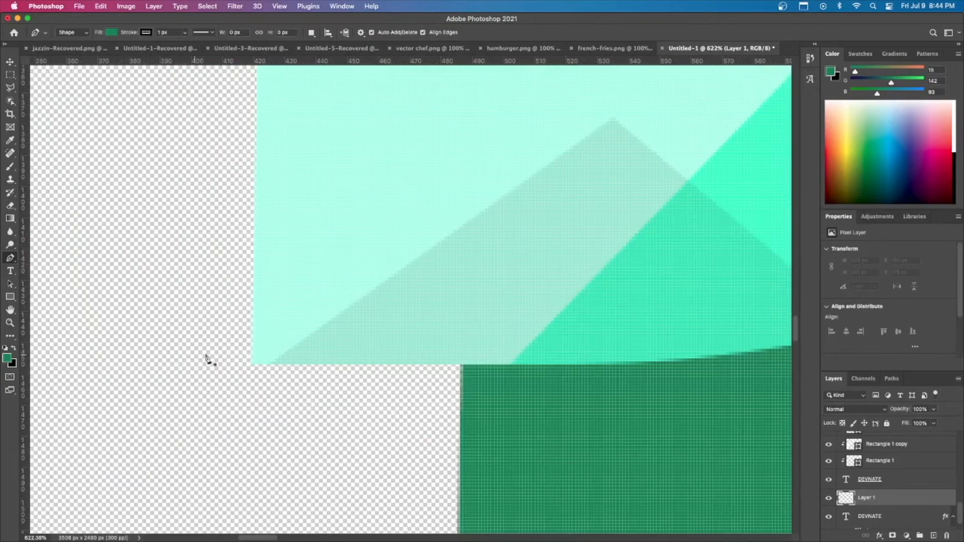
{"action": "scroll", "coordinate": [261, 364], "scroll_direction": "up", "scroll_amount": 4}
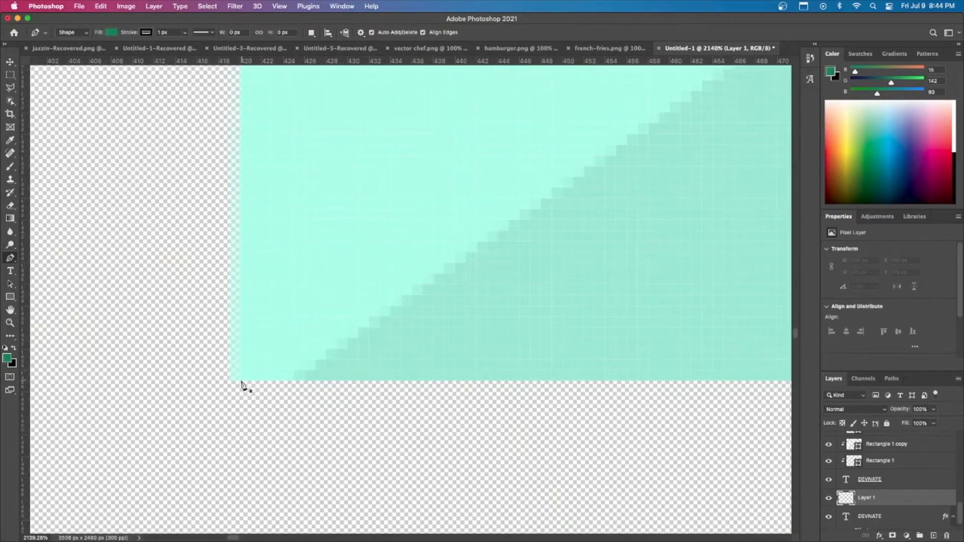
{"action": "left_click", "coordinate": [244, 387]}
{"action": "scroll", "coordinate": [281, 389], "scroll_direction": "down", "scroll_amount": 6}
{"action": "scroll", "coordinate": [312, 396], "scroll_direction": "up", "scroll_amount": 3}
{"action": "scroll", "coordinate": [312, 402], "scroll_direction": "up", "scroll_amount": 5}
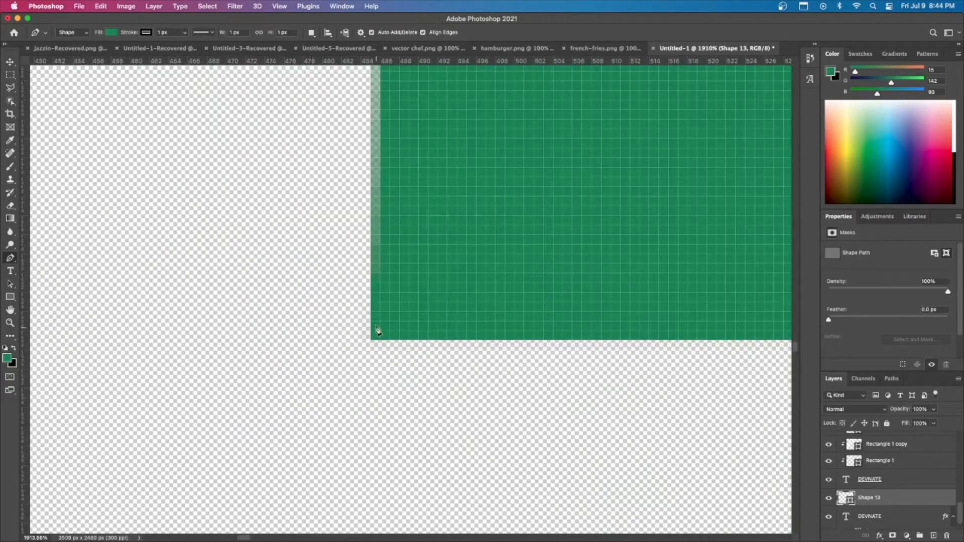
{"action": "left_click", "coordinate": [323, 386]}
{"action": "scroll", "coordinate": [323, 386], "scroll_direction": "down", "scroll_amount": 4}
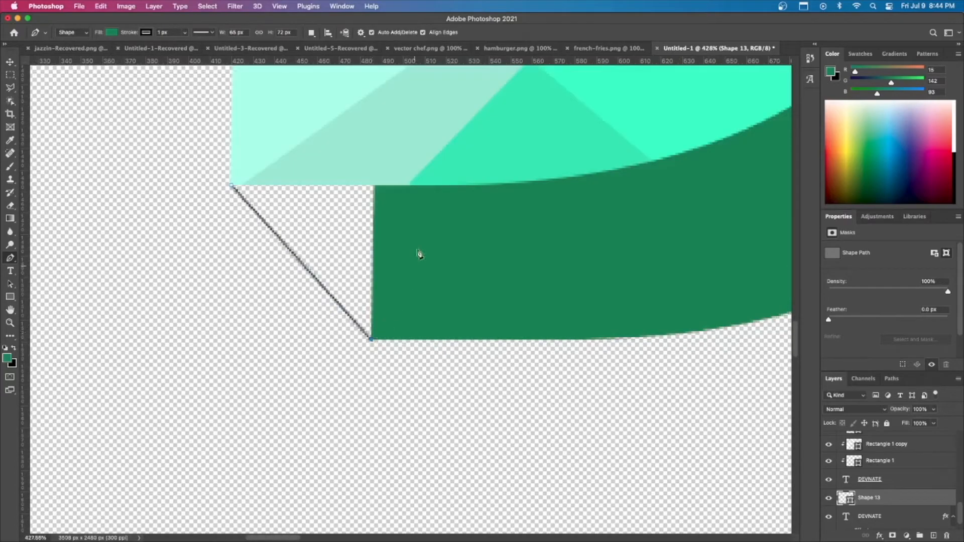
{"action": "left_click", "coordinate": [422, 213]}
{"action": "left_click", "coordinate": [232, 186]}
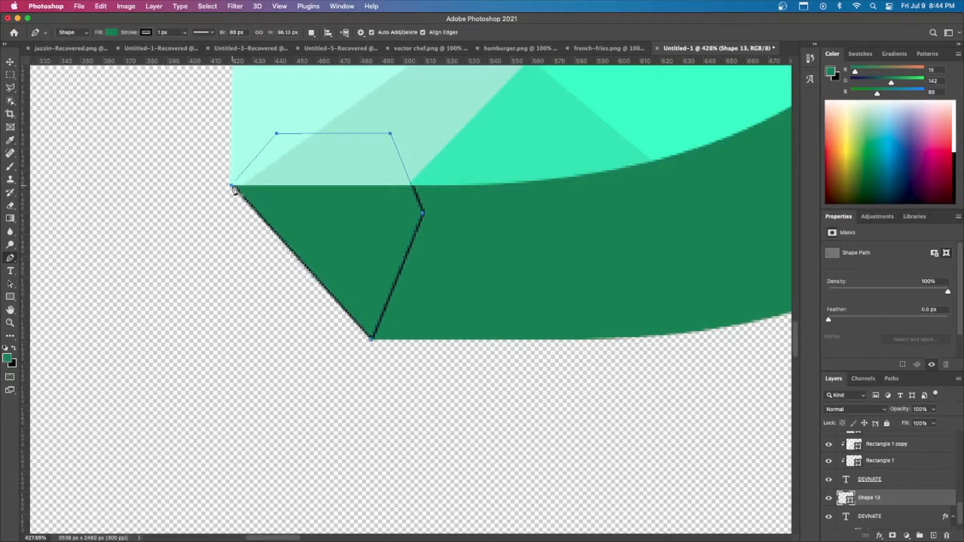
{"action": "left_click", "coordinate": [146, 32]}
{"action": "left_click", "coordinate": [87, 52]}
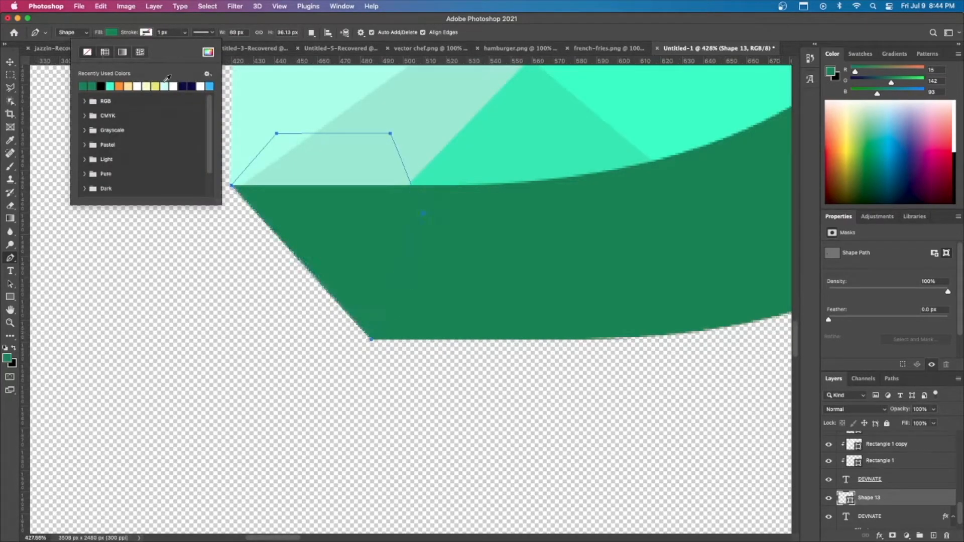
Draw a dark green Pen shape connecting the first E's top-right corner to the matching corner of its backing
{"action": "scroll", "coordinate": [419, 233], "scroll_direction": "down", "scroll_amount": 5}
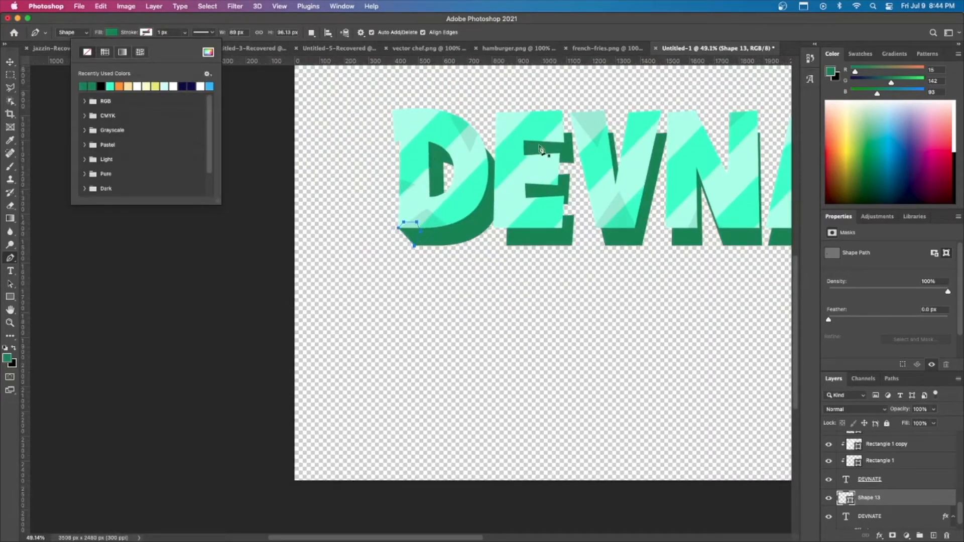
{"action": "scroll", "coordinate": [572, 151], "scroll_direction": "up", "scroll_amount": 1}
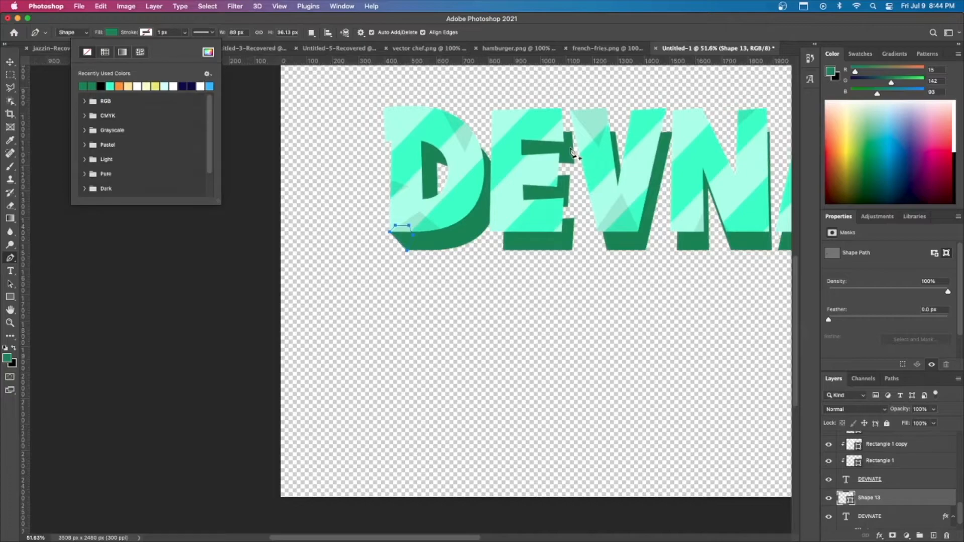
{"action": "scroll", "coordinate": [572, 150], "scroll_direction": "up", "scroll_amount": 4}
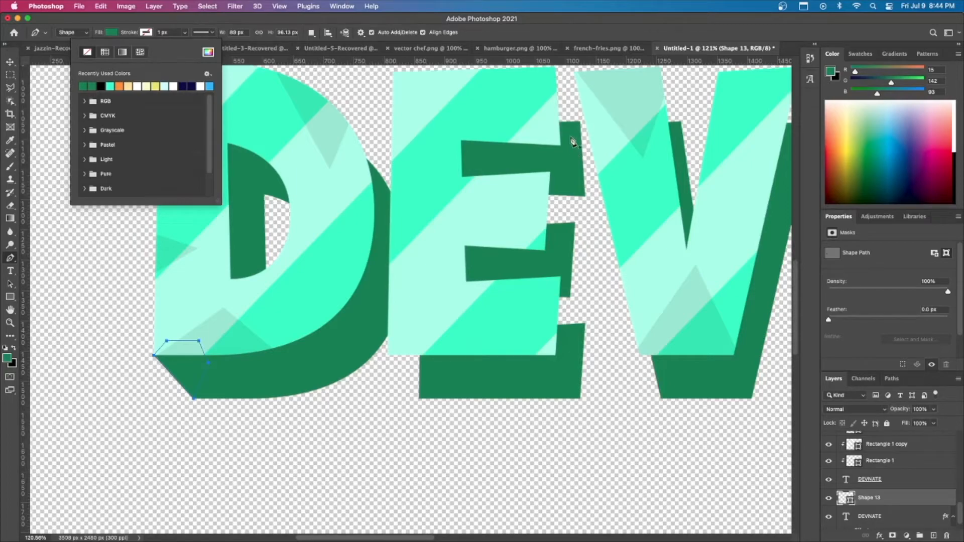
{"action": "scroll", "coordinate": [561, 109], "scroll_direction": "up", "scroll_amount": 1}
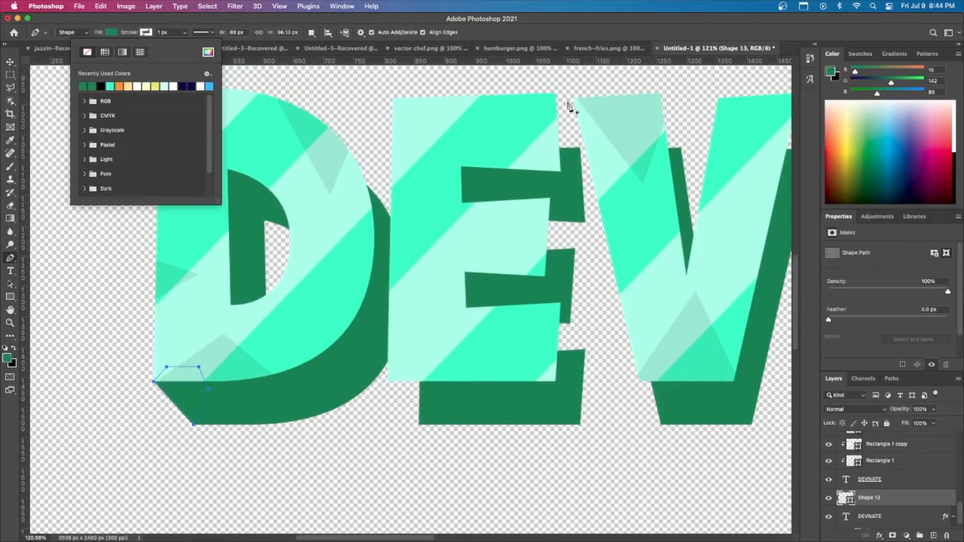
{"action": "scroll", "coordinate": [558, 108], "scroll_direction": "up", "scroll_amount": 5}
{"action": "scroll", "coordinate": [555, 104], "scroll_direction": "up", "scroll_amount": 1}
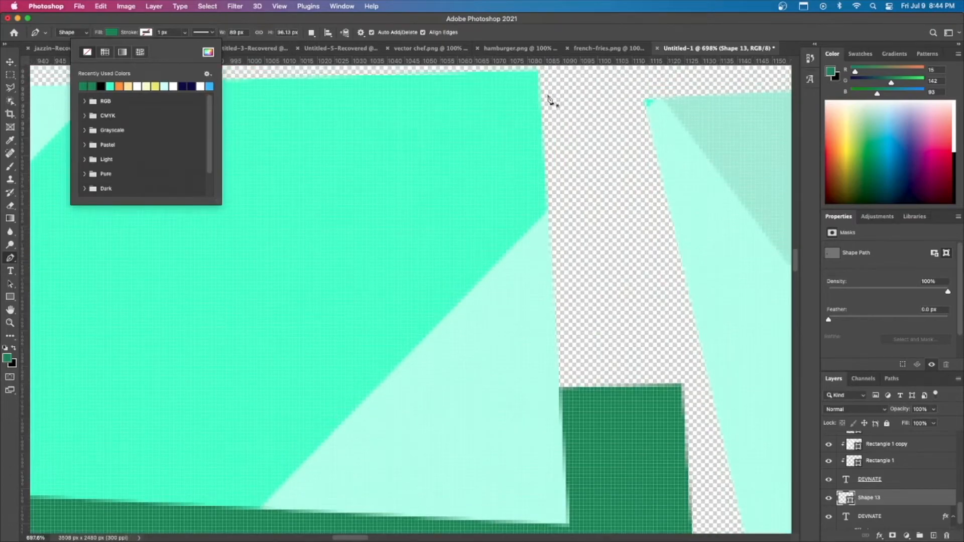
{"action": "left_click", "coordinate": [539, 73]}
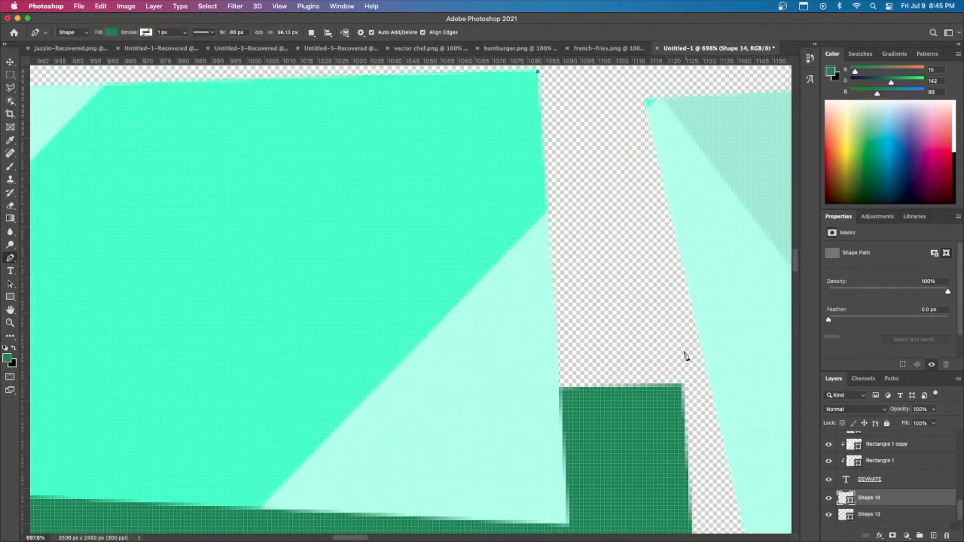
{"action": "left_click", "coordinate": [682, 389]}
{"action": "left_click_drag", "start_coordinate": [552, 439], "coordinate": [636, 433]}
{"action": "left_click", "coordinate": [426, 360]}
{"action": "left_click_drag", "start_coordinate": [436, 263], "coordinate": [440, 256]}
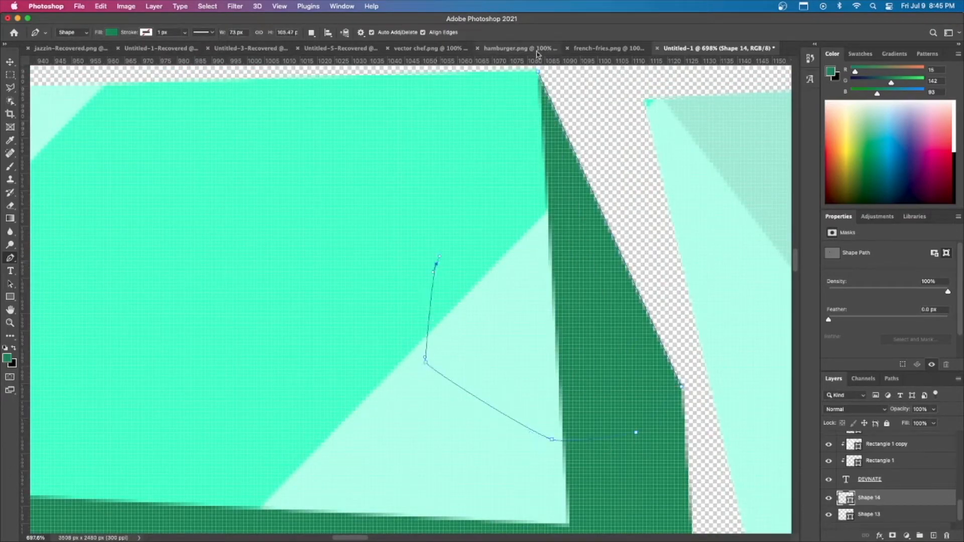
{"action": "left_click", "coordinate": [538, 73]}
Draw a dark green Pen shape bridging the upper-right corner of the first E's middle arm to its backing
{"action": "key", "text": "super+0"}
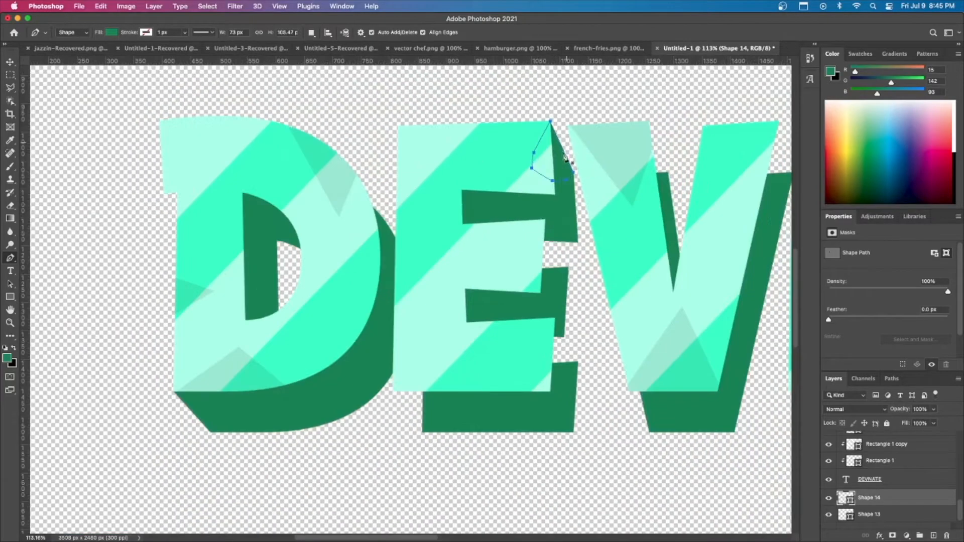
{"action": "scroll", "coordinate": [577, 256], "scroll_direction": "up", "scroll_amount": 1}
{"action": "scroll", "coordinate": [543, 226], "scroll_direction": "up", "scroll_amount": 5}
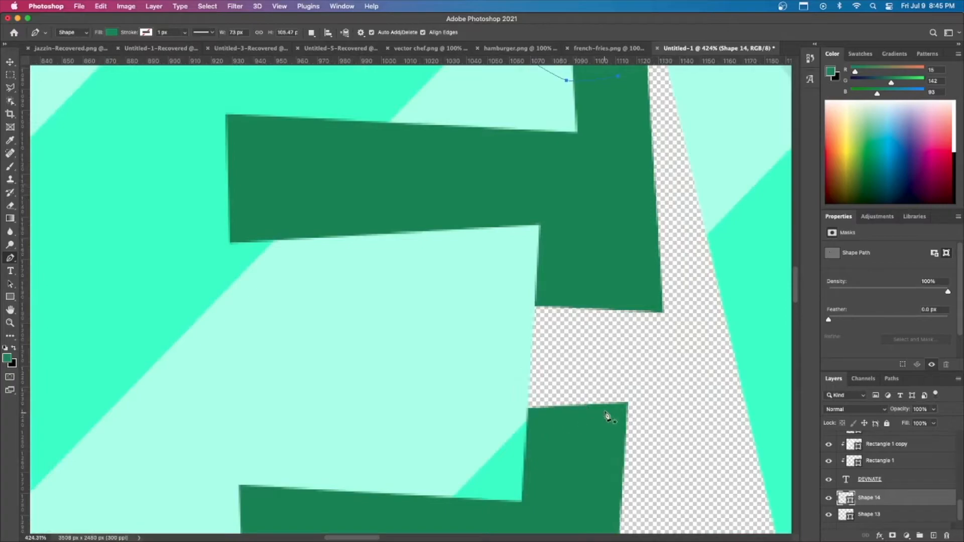
{"action": "left_click", "coordinate": [628, 404]}
{"action": "left_click", "coordinate": [539, 226]}
{"action": "left_click", "coordinate": [515, 299]}
{"action": "left_click", "coordinate": [503, 397]}
{"action": "left_click", "coordinate": [546, 433]}
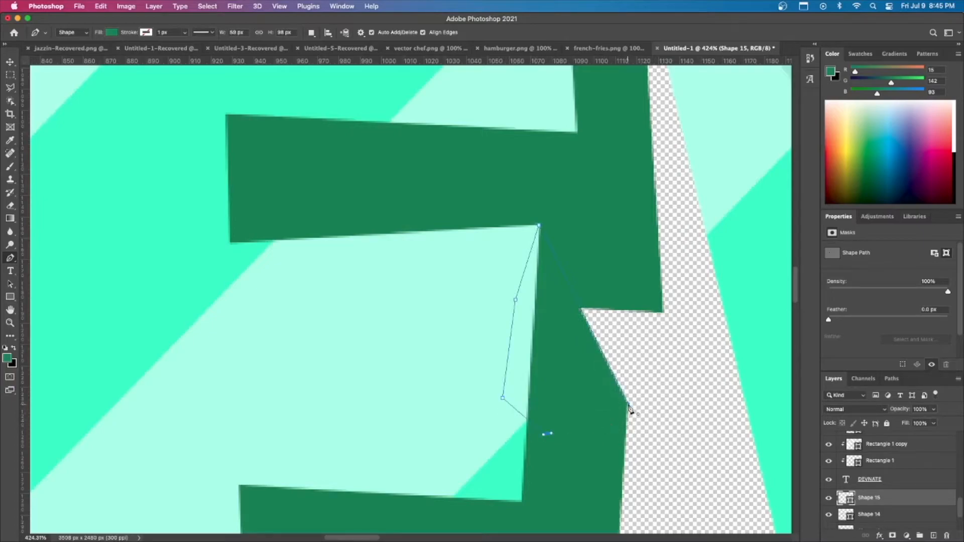
Draw a dark green Pen shape bridging the upper-right corner of the first E's bottom arm to its backing
{"action": "scroll", "coordinate": [610, 400], "scroll_direction": "down", "scroll_amount": 5}
{"action": "scroll", "coordinate": [603, 426], "scroll_direction": "up", "scroll_amount": 5}
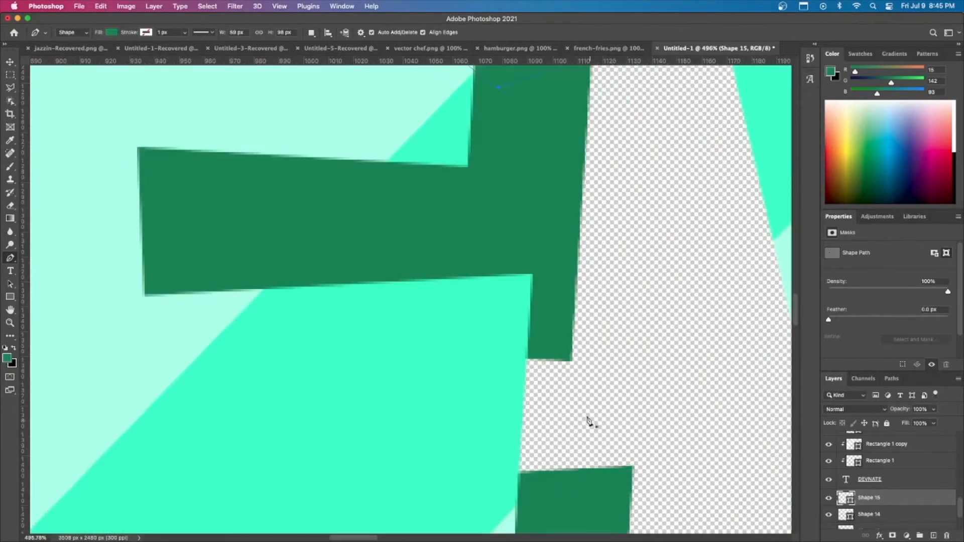
{"action": "left_click", "coordinate": [532, 276]}
{"action": "scroll", "coordinate": [557, 294], "scroll_direction": "down", "scroll_amount": 2}
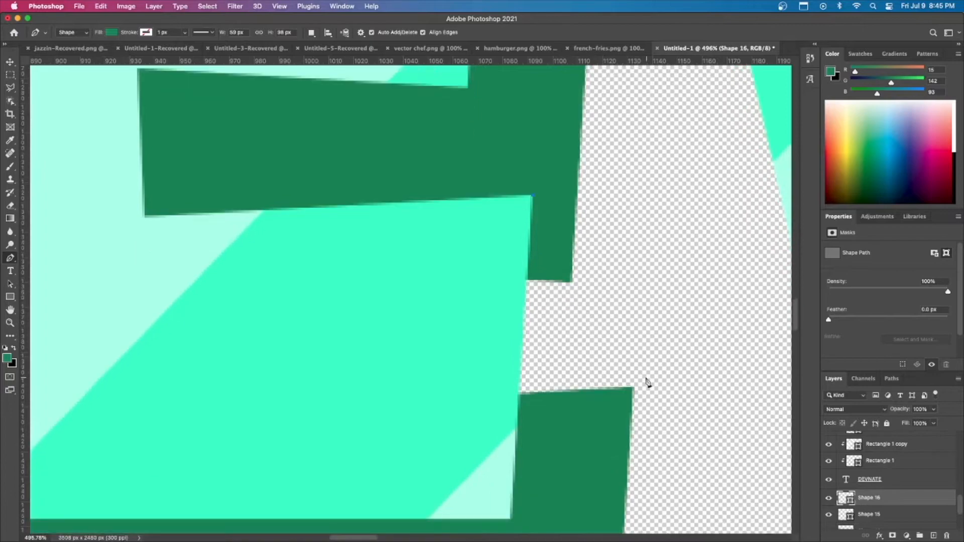
{"action": "left_click", "coordinate": [633, 388]}
{"action": "left_click", "coordinate": [566, 437]}
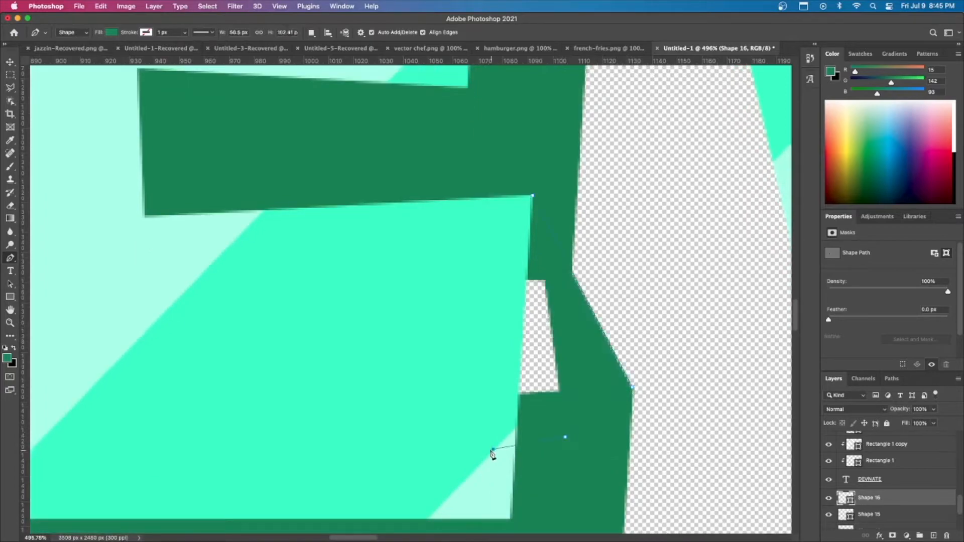
{"action": "left_click", "coordinate": [492, 448]}
{"action": "left_click", "coordinate": [401, 377]}
{"action": "left_click", "coordinate": [460, 299]}
{"action": "left_click", "coordinate": [535, 199]}
{"action": "scroll", "coordinate": [537, 220], "scroll_direction": "down", "scroll_amount": 5}
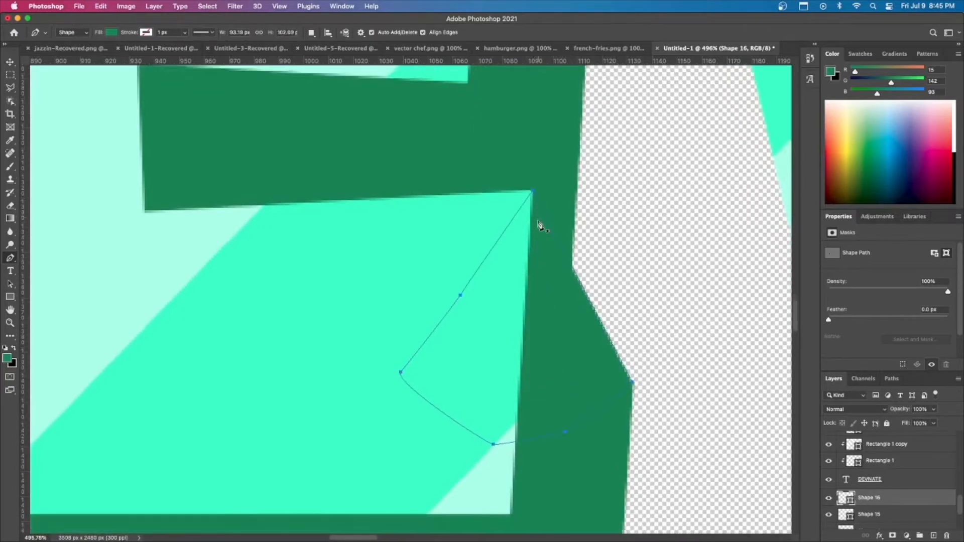
Draw a dark green Pen shape joining the first E's lower-left corner to the matching corner of its backing
{"action": "scroll", "coordinate": [537, 223], "scroll_direction": "down", "scroll_amount": 6}
{"action": "scroll", "coordinate": [391, 251], "scroll_direction": "up", "scroll_amount": 12}
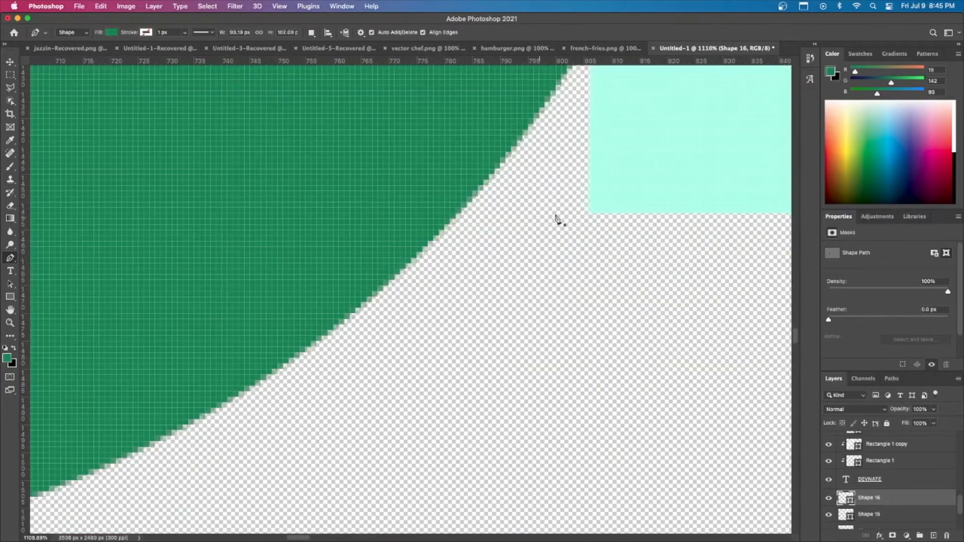
{"action": "key", "text": "super+z"}
{"action": "left_click", "coordinate": [590, 213]}
{"action": "scroll", "coordinate": [591, 214], "scroll_direction": "down", "scroll_amount": 8}
{"action": "scroll", "coordinate": [592, 216], "scroll_direction": "up", "scroll_amount": 3}
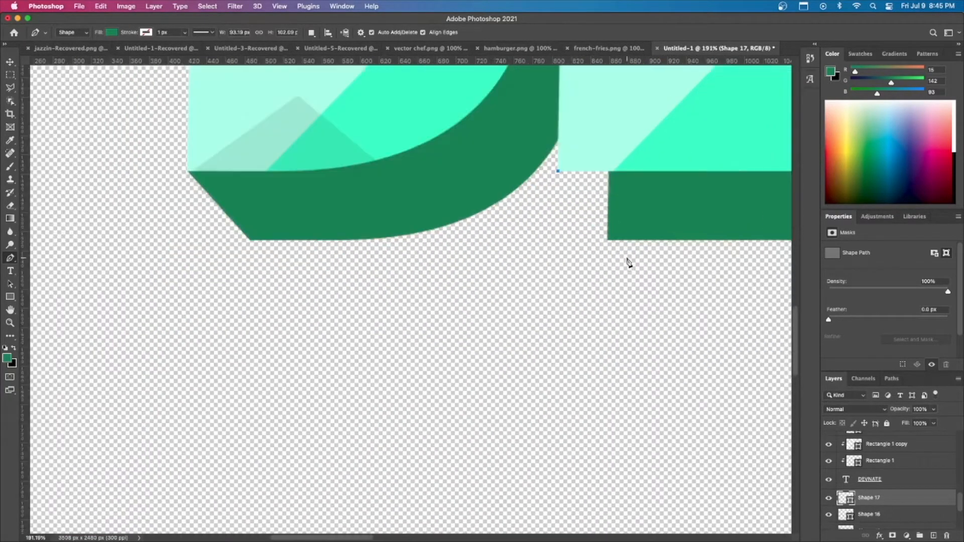
{"action": "left_click", "coordinate": [608, 239]}
{"action": "left_click", "coordinate": [628, 208]}
{"action": "left_click", "coordinate": [627, 156]}
{"action": "left_click", "coordinate": [585, 134]}
{"action": "left_click", "coordinate": [559, 171]}
Draw a dark green Pen shape connecting the upper-right corner of the V's left arm to its backing
{"action": "scroll", "coordinate": [566, 185], "scroll_direction": "down", "scroll_amount": 5}
{"action": "scroll", "coordinate": [640, 157], "scroll_direction": "up", "scroll_amount": 5}
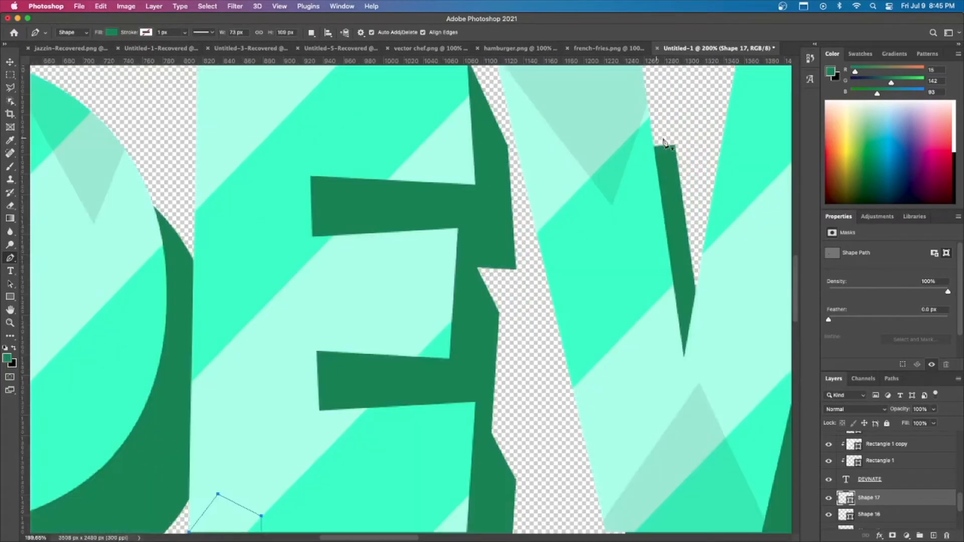
{"action": "scroll", "coordinate": [675, 153], "scroll_direction": "up", "scroll_amount": 1}
{"action": "left_click", "coordinate": [674, 165]}
{"action": "left_click", "coordinate": [651, 203]}
{"action": "left_click", "coordinate": [612, 199]}
{"action": "left_click", "coordinate": [604, 115]}
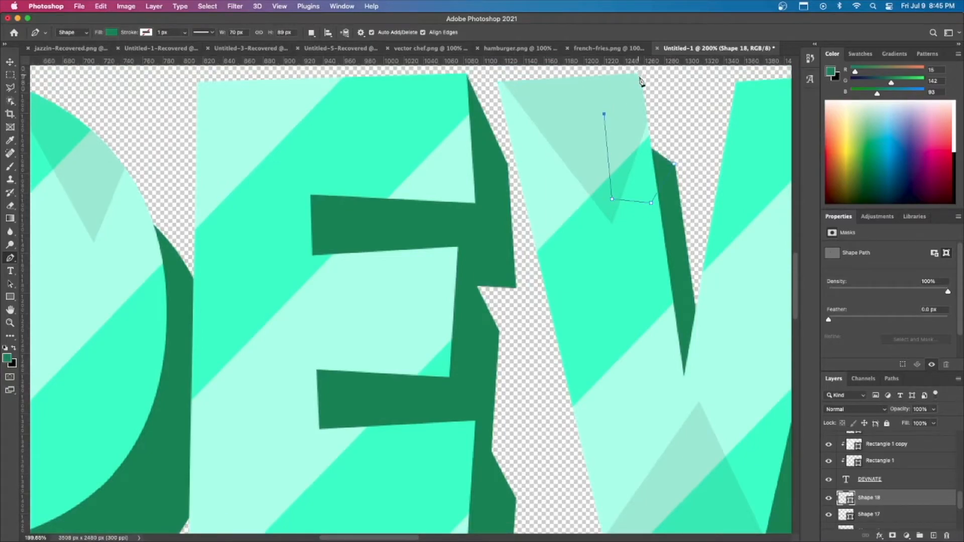
{"action": "left_click", "coordinate": [641, 76]}
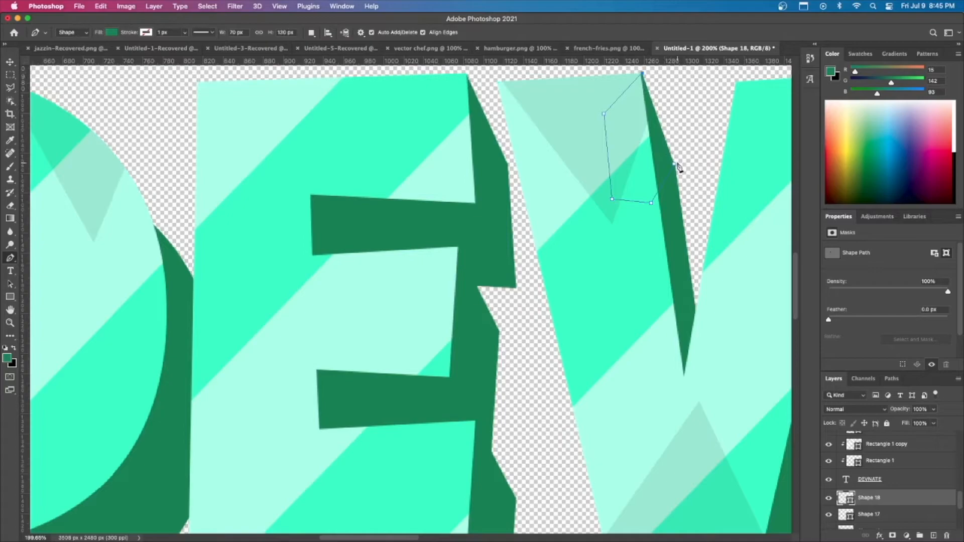
Draw a dark green Pen shape connecting the upper-right corner of the V's right arm to its backing
{"action": "scroll", "coordinate": [673, 165], "scroll_direction": "down", "scroll_amount": 3}
{"action": "scroll", "coordinate": [673, 166], "scroll_direction": "up", "scroll_amount": 3}
{"action": "scroll", "coordinate": [743, 199], "scroll_direction": "up", "scroll_amount": 5}
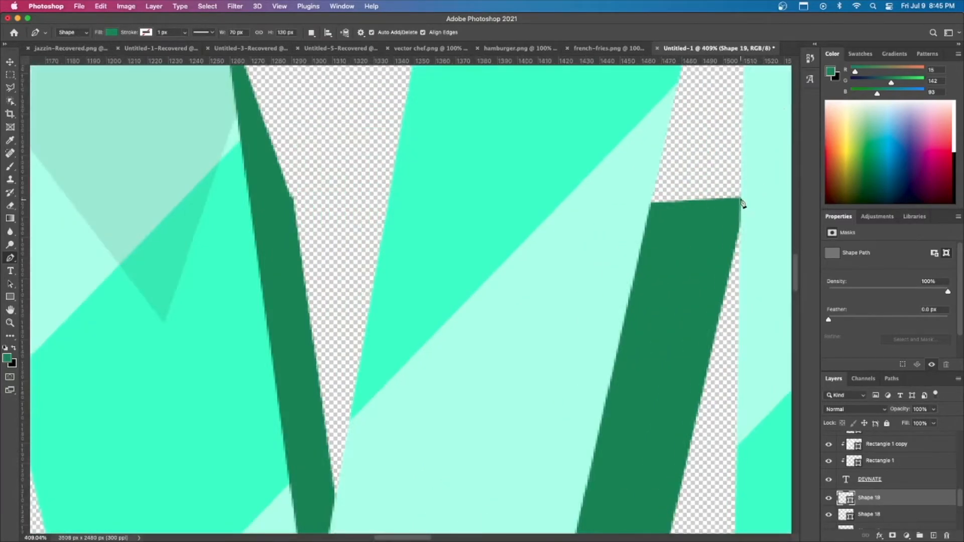
{"action": "left_click", "coordinate": [742, 199]}
{"action": "left_click", "coordinate": [704, 220]}
{"action": "left_click", "coordinate": [648, 231]}
{"action": "left_click", "coordinate": [594, 199]}
{"action": "scroll", "coordinate": [603, 191], "scroll_direction": "up", "scroll_amount": 3}
{"action": "left_click", "coordinate": [692, 104]}
Draw a closed dark green Pen shape joining the V's lower-left corner to the matching backing corner
{"action": "scroll", "coordinate": [688, 110], "scroll_direction": "down", "scroll_amount": 8}
{"action": "scroll", "coordinate": [595, 217], "scroll_direction": "down", "scroll_amount": 8}
{"action": "left_click", "coordinate": [150, 344]}
{"action": "left_click", "coordinate": [184, 307]}
{"action": "left_click", "coordinate": [239, 297]}
{"action": "left_click", "coordinate": [253, 424]}
{"action": "left_click", "coordinate": [225, 492]}
{"action": "left_click", "coordinate": [151, 344]}
Draw a dark green Pen shape joining the lower-left corner of the N's left leg to its backing
{"action": "scroll", "coordinate": [377, 347], "scroll_direction": "down", "scroll_amount": 10}
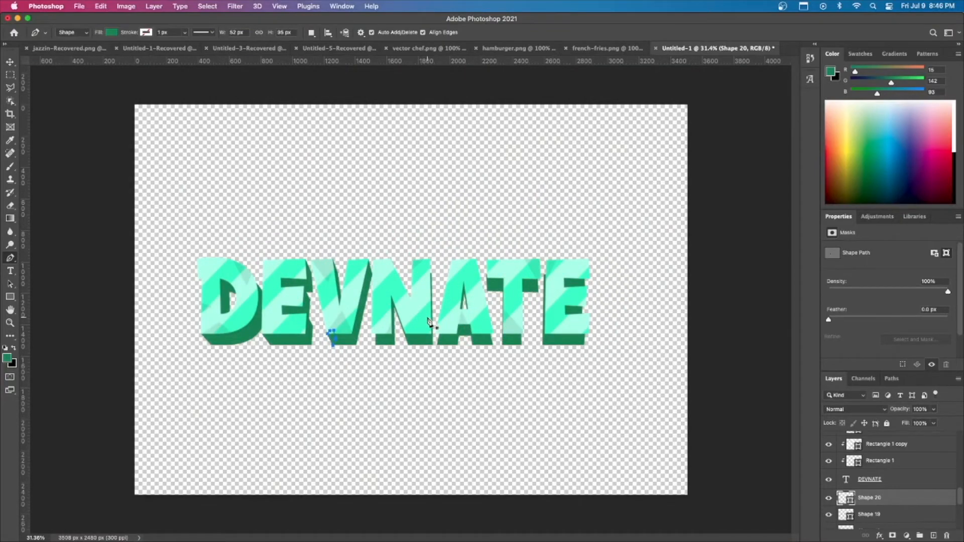
{"action": "scroll", "coordinate": [334, 340], "scroll_direction": "up", "scroll_amount": 10}
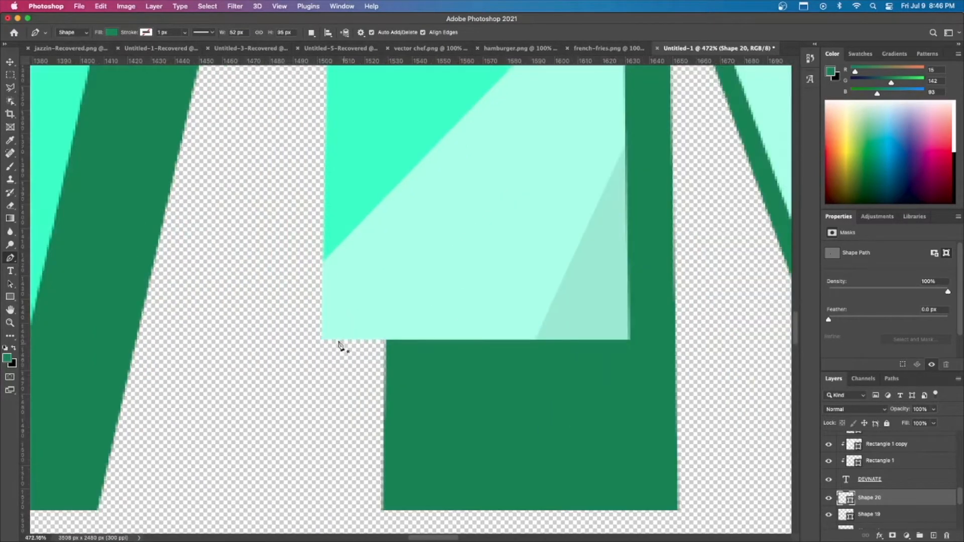
{"action": "scroll", "coordinate": [316, 331], "scroll_direction": "up", "scroll_amount": 3}
{"action": "left_click", "coordinate": [315, 327]}
{"action": "scroll", "coordinate": [326, 340], "scroll_direction": "down", "scroll_amount": 5}
{"action": "left_click", "coordinate": [420, 449]}
{"action": "scroll", "coordinate": [422, 450], "scroll_direction": "down", "scroll_amount": 8}
{"action": "left_click", "coordinate": [427, 444]}
{"action": "left_click", "coordinate": [415, 401]}
{"action": "left_click", "coordinate": [392, 428]}
Draw a narrow dark green Pen shape, about 27 px wide and 101 px high, bridging the N's upper-right corner to its backing
{"action": "scroll", "coordinate": [624, 198], "scroll_direction": "up", "scroll_amount": 10}
{"action": "left_click", "coordinate": [600, 169]}
{"action": "scroll", "coordinate": [592, 167], "scroll_direction": "up", "scroll_amount": 10}
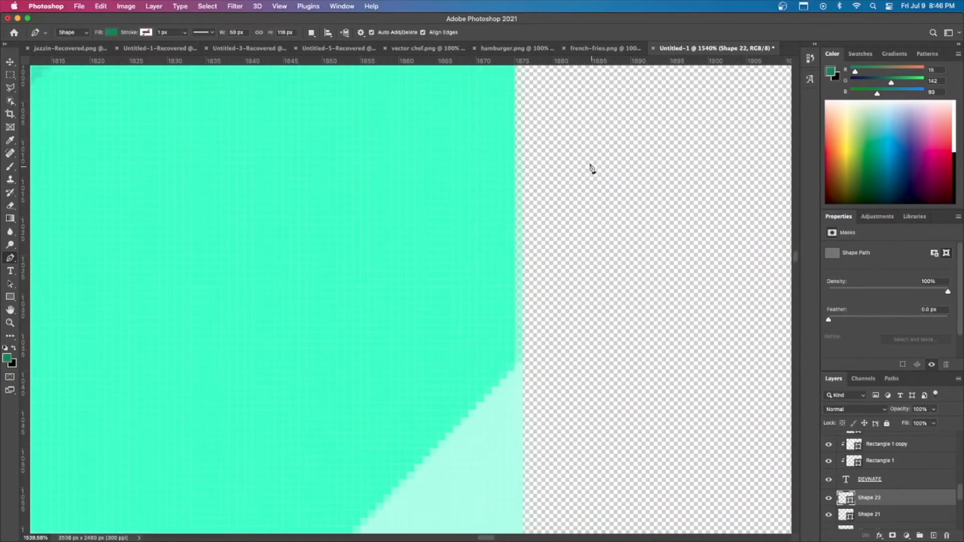
{"action": "left_click", "coordinate": [507, 159]}
{"action": "scroll", "coordinate": [507, 160], "scroll_direction": "down", "scroll_amount": 10}
{"action": "left_click", "coordinate": [499, 193]}
{"action": "left_click", "coordinate": [523, 218]}
Draw a dark green Pen shape, about 64 by 104 px, joining the A's lower-left corner to its backing
{"action": "scroll", "coordinate": [546, 230], "scroll_direction": "down", "scroll_amount": 2}
{"action": "scroll", "coordinate": [494, 406], "scroll_direction": "up", "scroll_amount": 10}
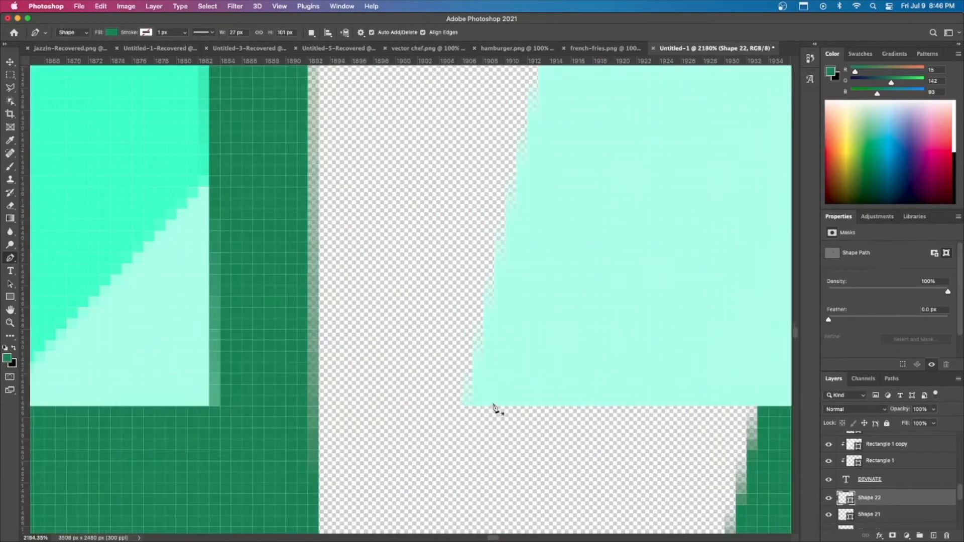
{"action": "left_click", "coordinate": [471, 403]}
{"action": "scroll", "coordinate": [475, 401], "scroll_direction": "down", "scroll_amount": 8}
{"action": "scroll", "coordinate": [475, 401], "scroll_direction": "down", "scroll_amount": 8}
{"action": "left_click", "coordinate": [591, 366]}
{"action": "scroll", "coordinate": [592, 367], "scroll_direction": "down", "scroll_amount": 10}
{"action": "left_click", "coordinate": [611, 349]}
{"action": "left_click", "coordinate": [617, 321]}
{"action": "left_click", "coordinate": [592, 336]}
Draw a dark green Pen shape joining the A's lower-right corner to the matching corner of its backing
{"action": "scroll", "coordinate": [744, 347], "scroll_direction": "up", "scroll_amount": 10}
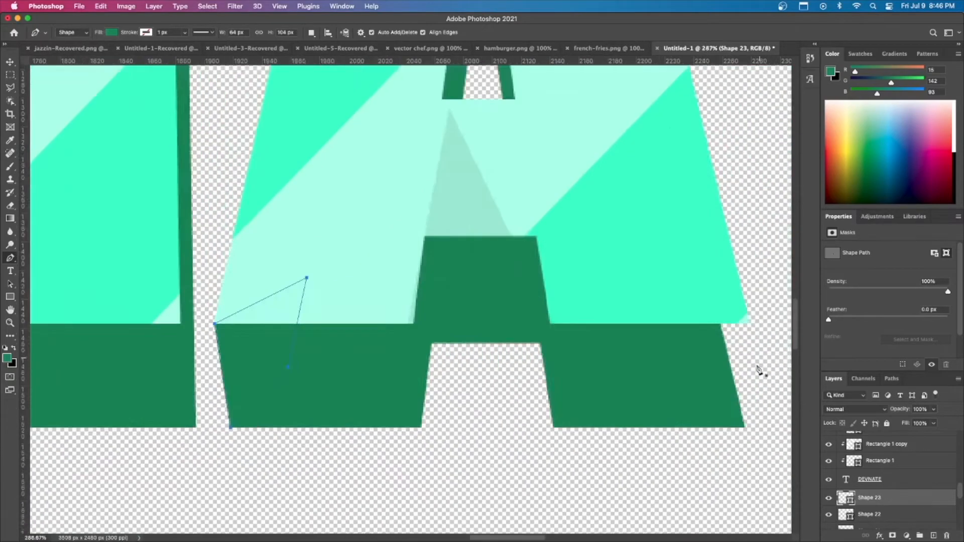
{"action": "left_click", "coordinate": [716, 425]}
{"action": "scroll", "coordinate": [719, 421], "scroll_direction": "up", "scroll_amount": 10}
{"action": "left_click", "coordinate": [736, 277]}
{"action": "left_click", "coordinate": [623, 252]}
{"action": "scroll", "coordinate": [572, 381], "scroll_direction": "down", "scroll_amount": 10}
{"action": "left_click", "coordinate": [571, 395]}
{"action": "left_click", "coordinate": [594, 425]}
Draw a dark green Pen shape bridging the lower-left corner of the T's left arm to its backing
{"action": "scroll", "coordinate": [529, 240], "scroll_direction": "up", "scroll_amount": 8}
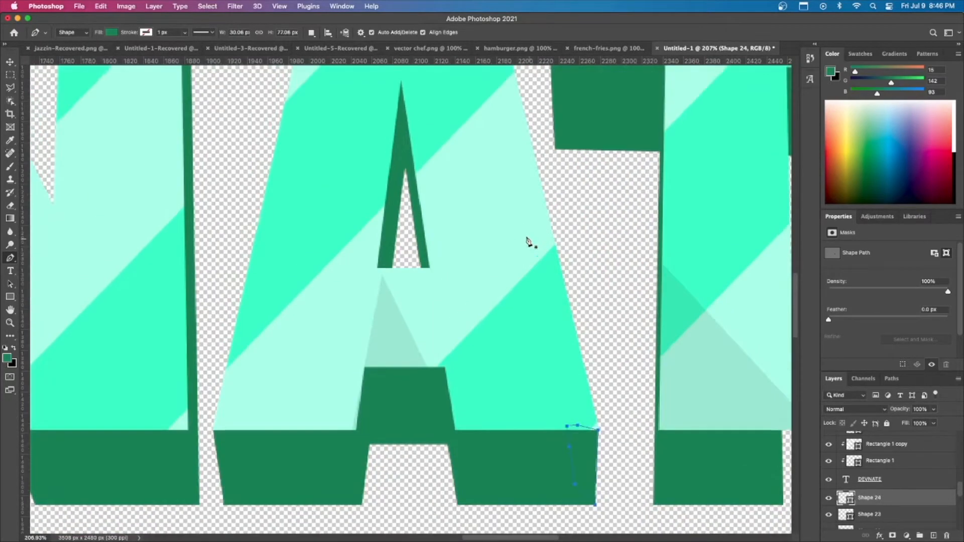
{"action": "scroll", "coordinate": [554, 178], "scroll_direction": "up", "scroll_amount": 10}
{"action": "left_click", "coordinate": [517, 394]}
{"action": "scroll", "coordinate": [541, 336], "scroll_direction": "down", "scroll_amount": 10}
{"action": "left_click", "coordinate": [541, 225]}
{"action": "left_click", "coordinate": [566, 281]}
{"action": "left_click", "coordinate": [576, 379]}
{"action": "left_click", "coordinate": [557, 390]}
{"action": "left_click", "coordinate": [539, 337]}
Draw a closed dark green Pen shape joining the lower-right corner of the T's stem to its backing
{"action": "scroll", "coordinate": [544, 354], "scroll_direction": "down", "scroll_amount": 10}
{"action": "left_click", "coordinate": [403, 301]}
{"action": "left_click", "coordinate": [359, 274]}
{"action": "left_click", "coordinate": [341, 303]}
{"action": "left_click", "coordinate": [338, 387]}
{"action": "left_click", "coordinate": [346, 464]}
{"action": "left_click", "coordinate": [377, 494]}
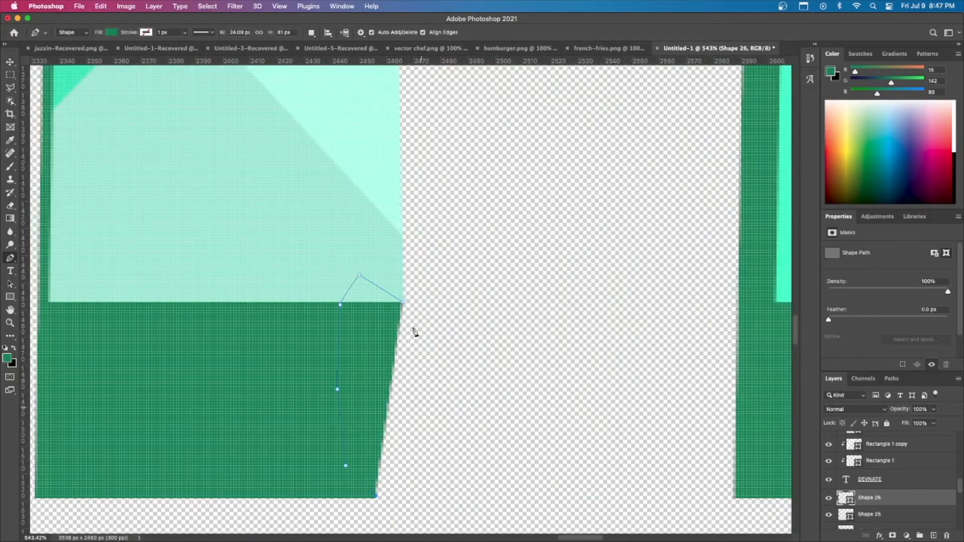
{"action": "left_click", "coordinate": [402, 301]}
Draw a closed dark green Pen shape joining the lower-right corner of the T's right arm to its backing
{"action": "scroll", "coordinate": [572, 246], "scroll_direction": "up", "scroll_amount": 8}
{"action": "left_click", "coordinate": [564, 237]}
{"action": "left_click", "coordinate": [523, 491]}
{"action": "left_click", "coordinate": [467, 318]}
{"action": "left_click", "coordinate": [438, 237]}
{"action": "left_click", "coordinate": [471, 183]}
{"action": "left_click", "coordinate": [563, 237]}
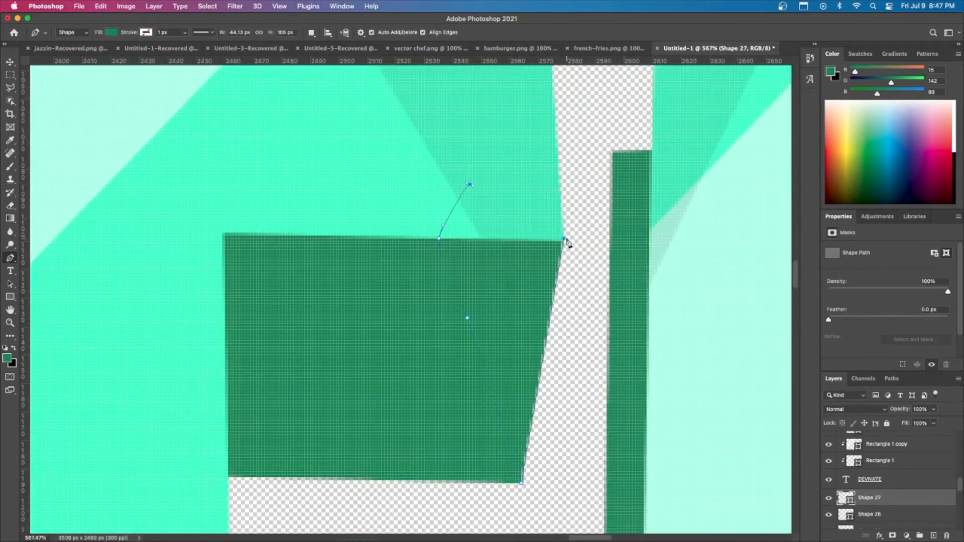
Draw a closed dark green Pen shape connecting the last E's upper-left corner to its backing
{"action": "scroll", "coordinate": [612, 181], "scroll_direction": "up", "scroll_amount": 5}
{"action": "left_click", "coordinate": [656, 113]}
{"action": "left_click", "coordinate": [613, 353]}
{"action": "left_click", "coordinate": [651, 352]}
{"action": "left_click", "coordinate": [657, 114]}
Draw a closed dark green Pen shape joining the last E's lower-right corner to the matching corner of its backing
{"action": "scroll", "coordinate": [669, 286], "scroll_direction": "down", "scroll_amount": 3}
{"action": "left_click", "coordinate": [718, 332]}
{"action": "left_click", "coordinate": [658, 505]}
{"action": "left_click", "coordinate": [604, 368]}
{"action": "left_click", "coordinate": [718, 333]}
Draw a dark green Pen shape bridging the lower-right corner of the last E's middle arm to its backing
{"action": "scroll", "coordinate": [721, 338], "scroll_direction": "down", "scroll_amount": 5}
{"action": "scroll", "coordinate": [613, 338], "scroll_direction": "up", "scroll_amount": 3}
{"action": "left_click", "coordinate": [602, 154]}
{"action": "left_click", "coordinate": [635, 161]}
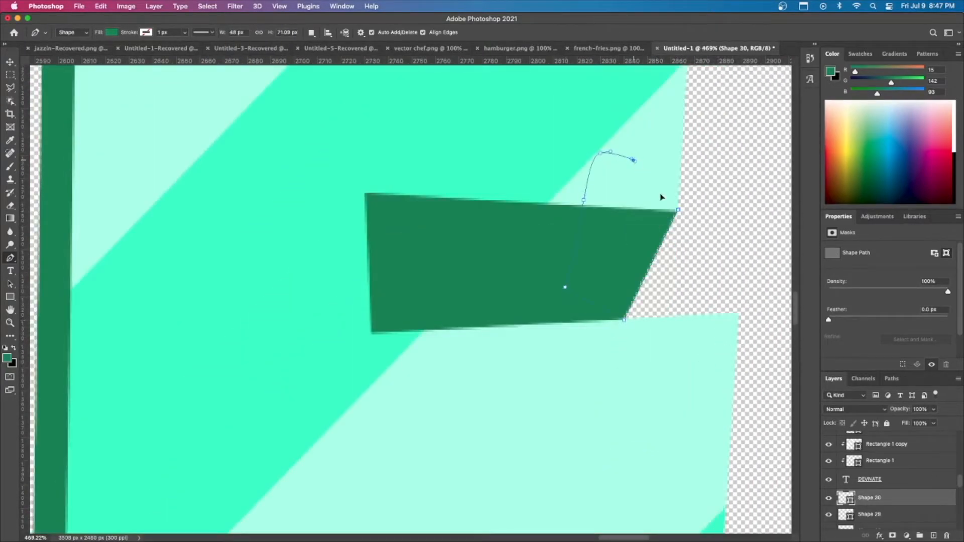
Draw a dark green Pen shape bridging the lower-right corner of the last E's top arm to its backing
{"action": "scroll", "coordinate": [695, 246], "scroll_direction": "down", "scroll_amount": 2}
{"action": "left_click", "coordinate": [667, 269]}
{"action": "left_click", "coordinate": [631, 146]}
{"action": "left_click", "coordinate": [639, 108]}
{"action": "left_click", "coordinate": [721, 151]}
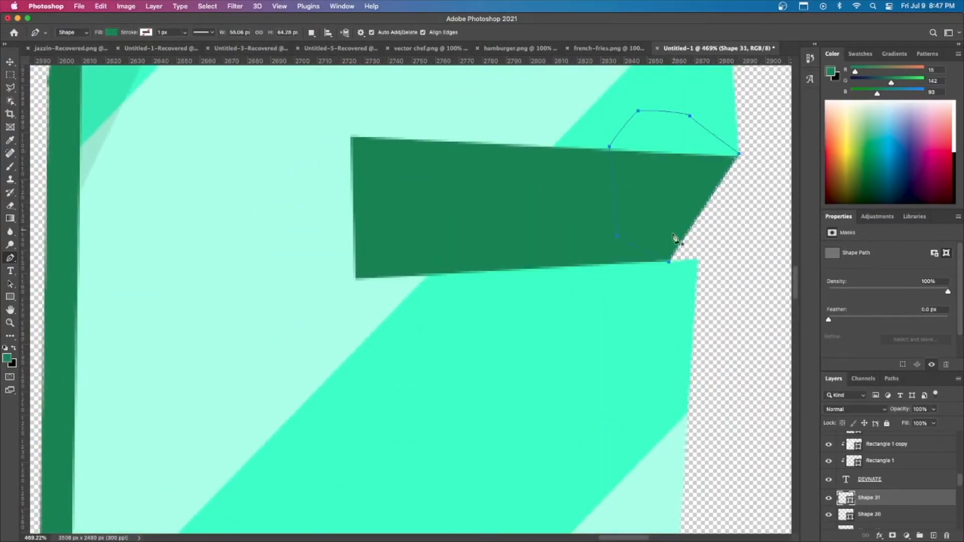
{"action": "left_click", "coordinate": [667, 269]}
{"action": "scroll", "coordinate": [264, 190], "scroll_direction": "down", "scroll_amount": 20}
{"action": "scroll", "coordinate": [265, 189], "scroll_direction": "left", "scroll_amount": 6}
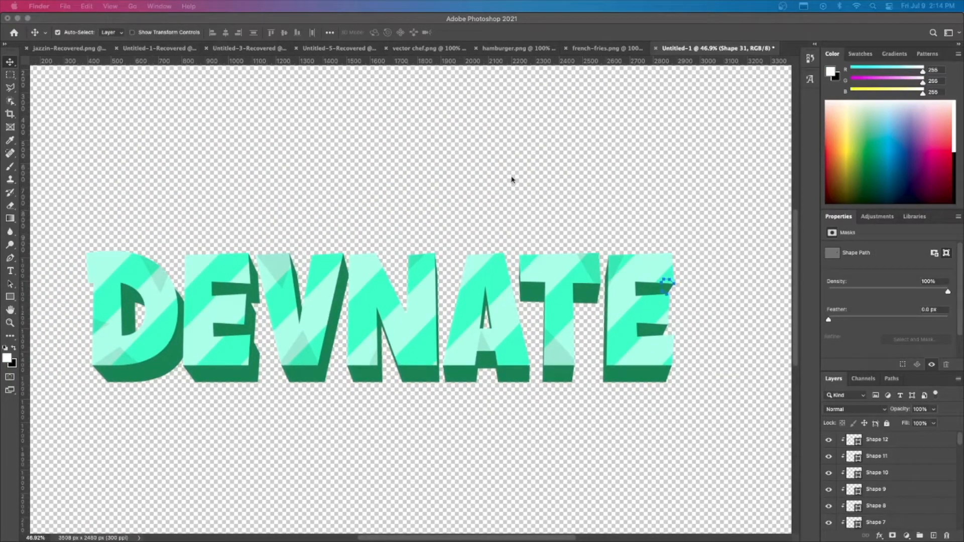
Select every layer from Shape 12 down to the backing's DEVNATE text layer and put them in one group
{"action": "left_click", "coordinate": [512, 179]}
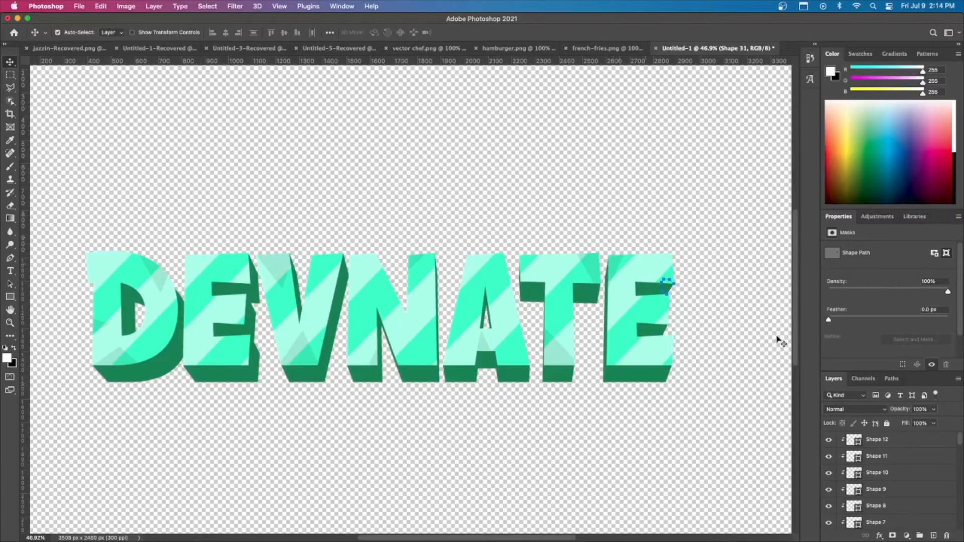
{"action": "left_click", "coordinate": [901, 442]}
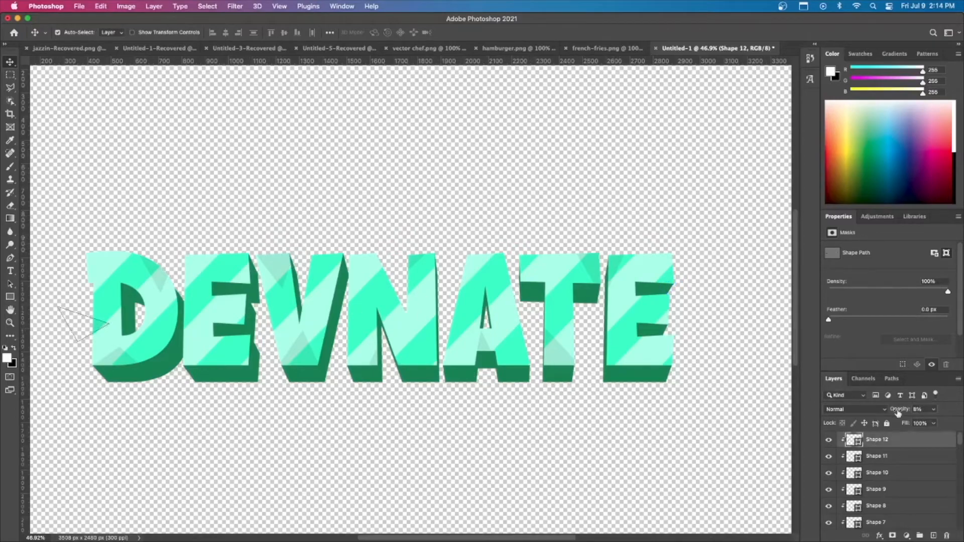
{"action": "left_click", "coordinate": [65, 48]}
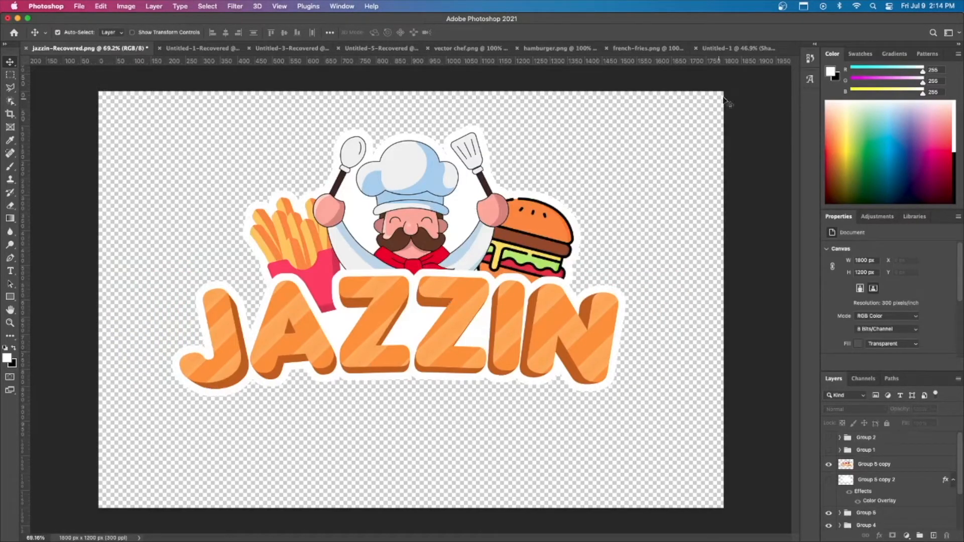
{"action": "left_click", "coordinate": [726, 46]}
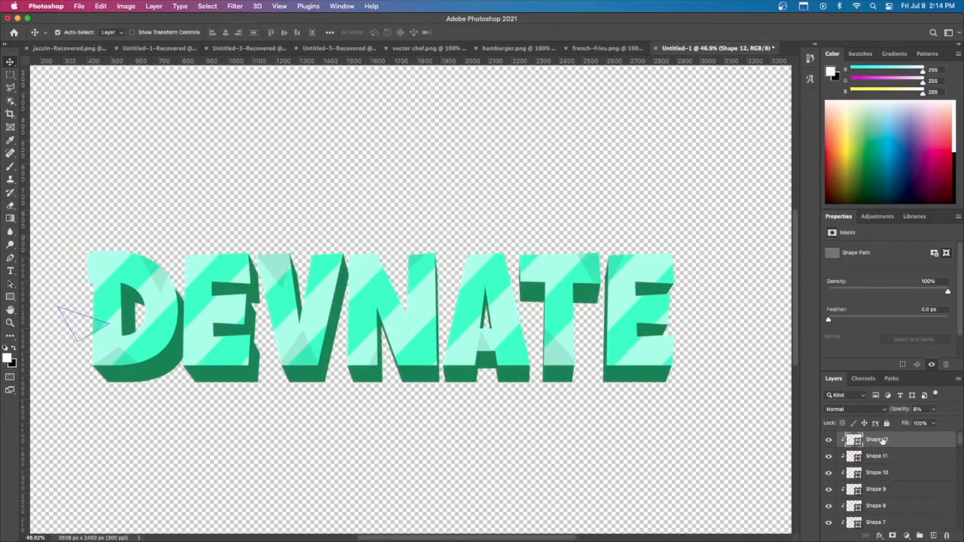
{"action": "scroll", "coordinate": [891, 455], "scroll_direction": "up", "scroll_amount": 10}
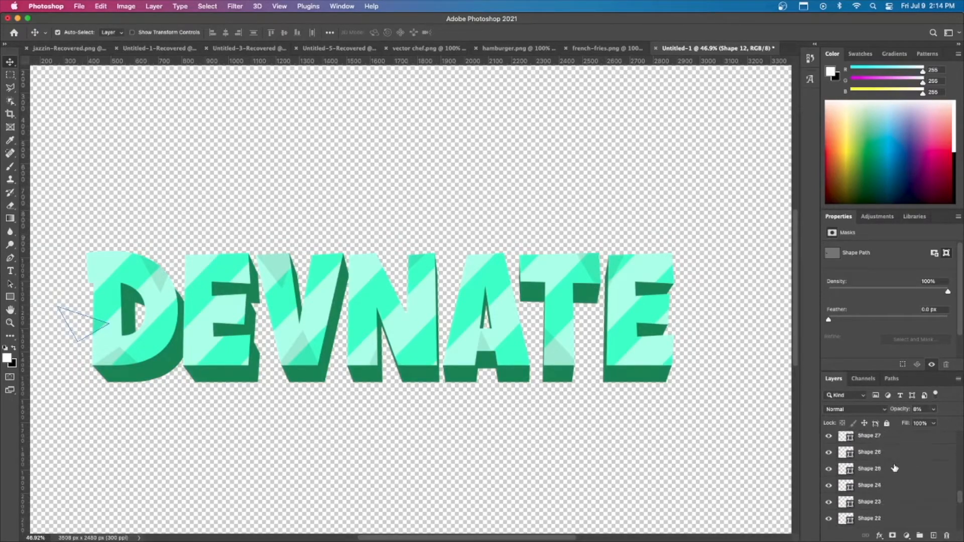
{"action": "scroll", "coordinate": [893, 476], "scroll_direction": "down", "scroll_amount": 6}
{"action": "left_click", "coordinate": [890, 501], "text": "shift"}
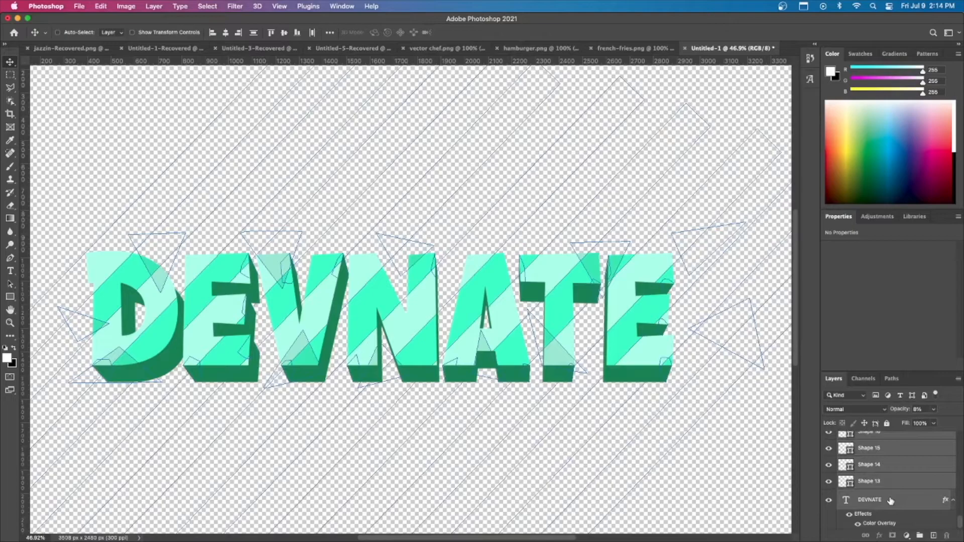
{"action": "key", "text": "super+g"}
Merge a duplicate of the lettering group into one pixel layer and place a copy of that layer directly beneath it
{"action": "key", "text": "super+j"}
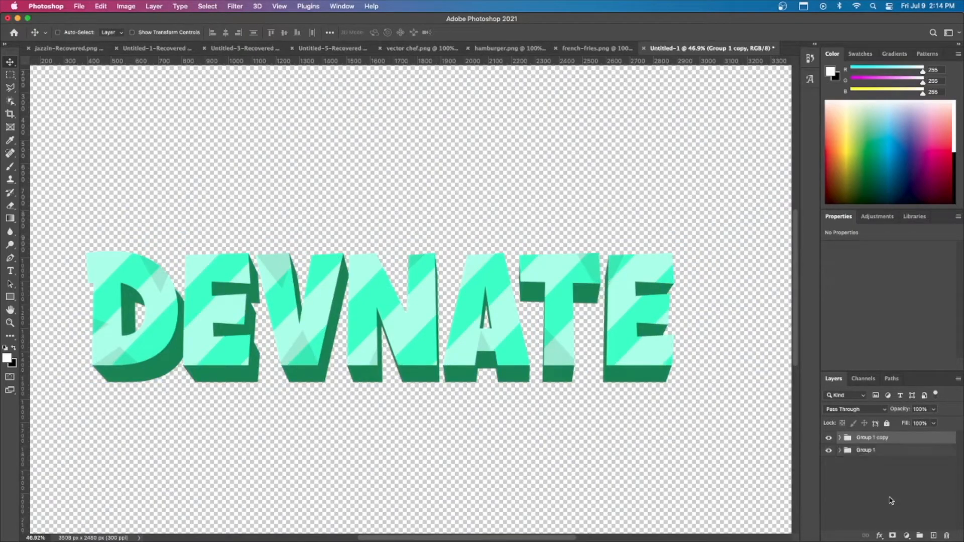
{"action": "key", "text": "super+e"}
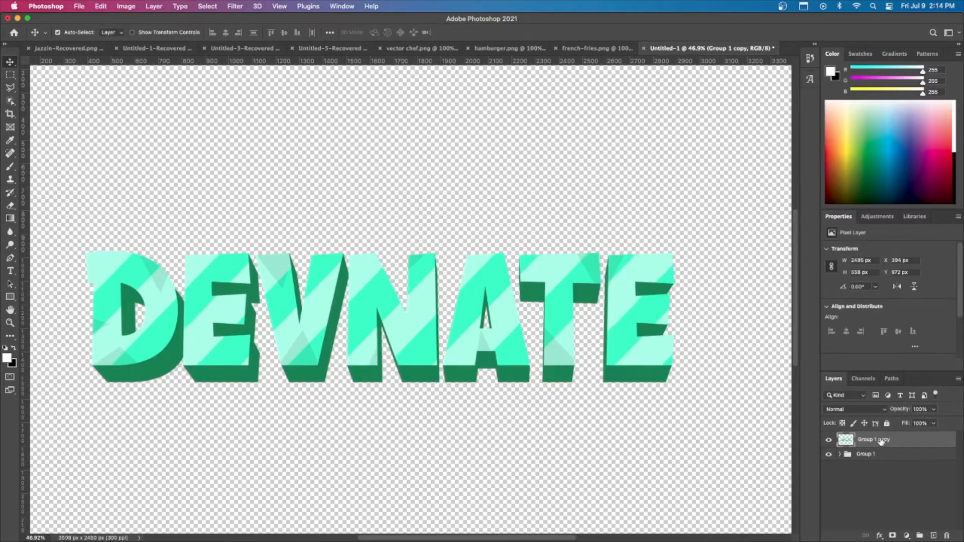
{"action": "left_click_drag", "start_coordinate": [880, 441], "coordinate": [880, 447]}
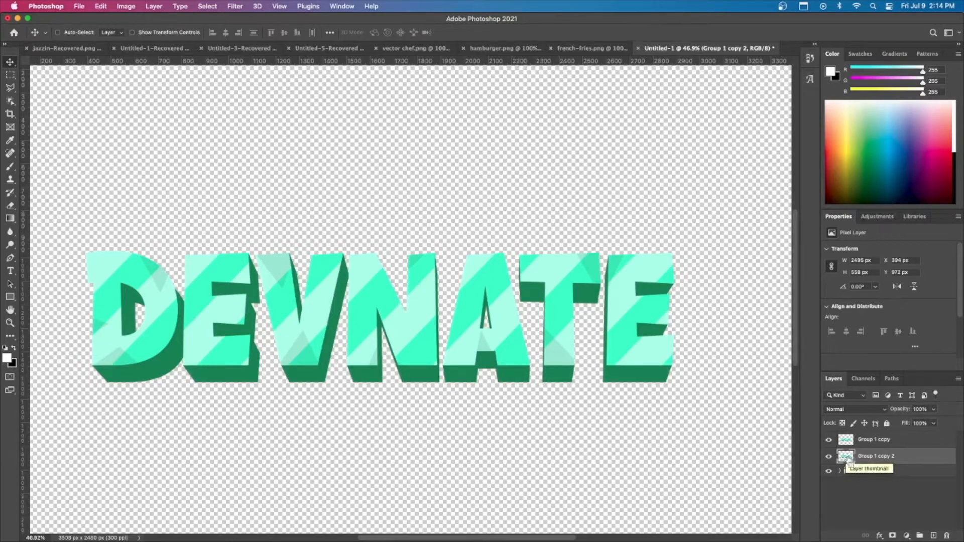
Load the lower merged copy's outline as a selection and expand it by 20 pixels
{"action": "left_click", "coordinate": [846, 457], "text": "super"}
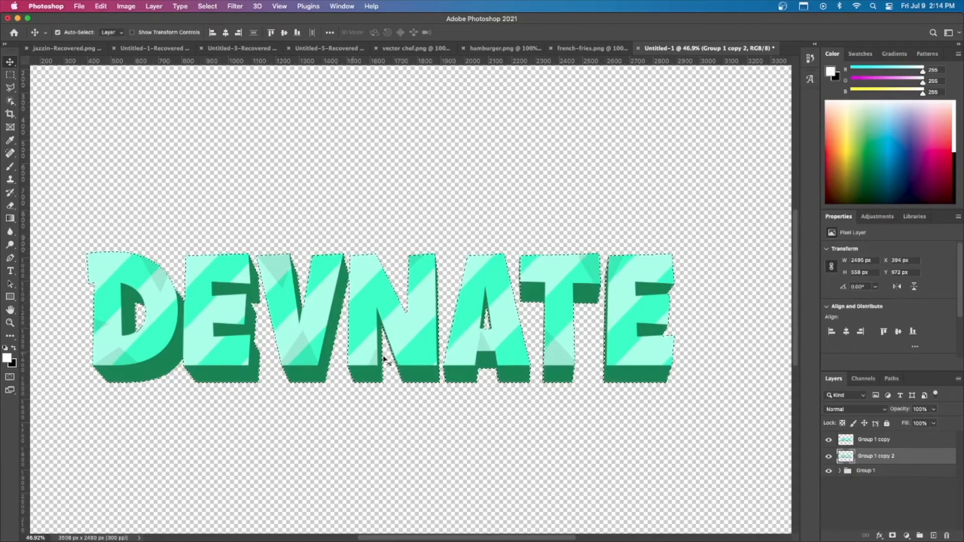
{"action": "left_click", "coordinate": [212, 7]}
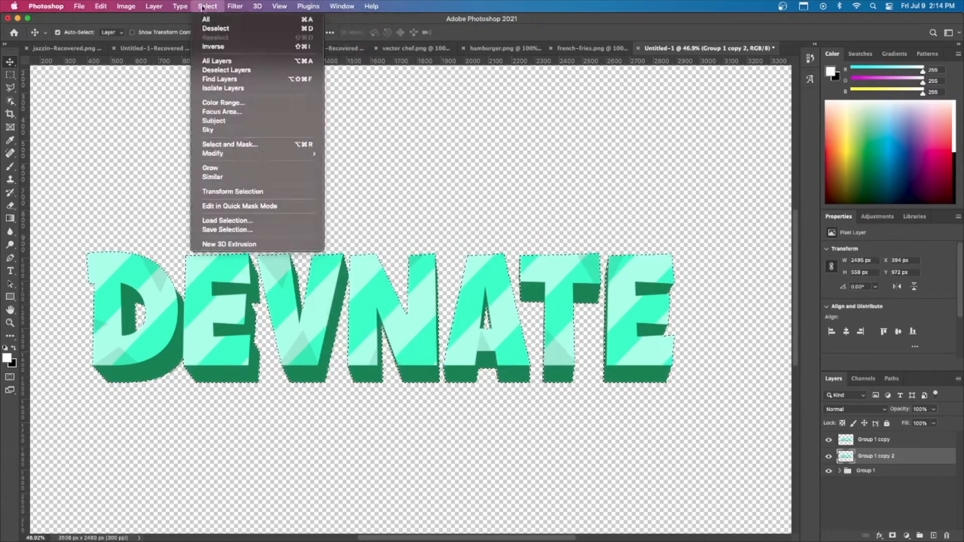
{"action": "mouse_move", "coordinate": [231, 153]}
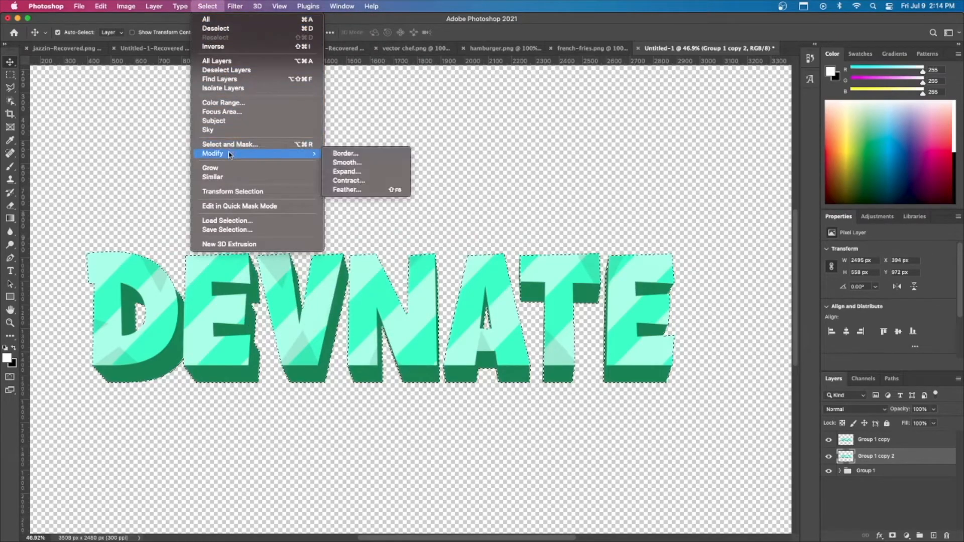
{"action": "left_click", "coordinate": [341, 172]}
{"action": "type", "text": "20"}
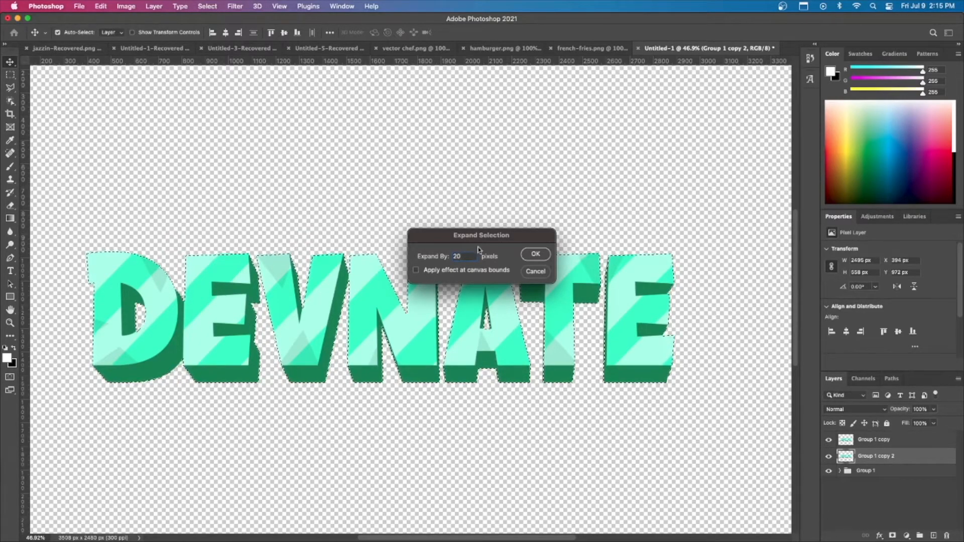
{"action": "left_click", "coordinate": [536, 254]}
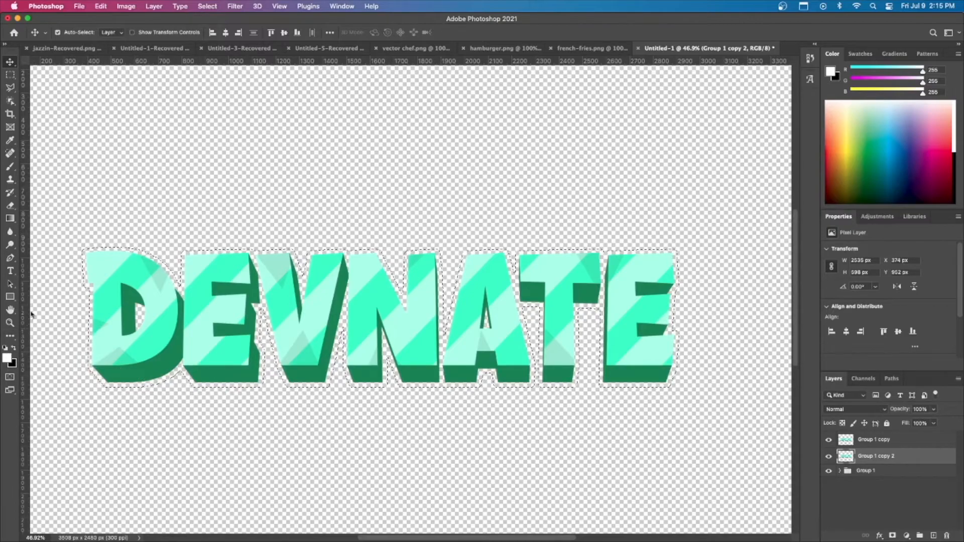
Fill the expanded selection on the Group 1 copy 2 layer with white, remove the selection, and keep that layer active
{"action": "left_click", "coordinate": [14, 348]}
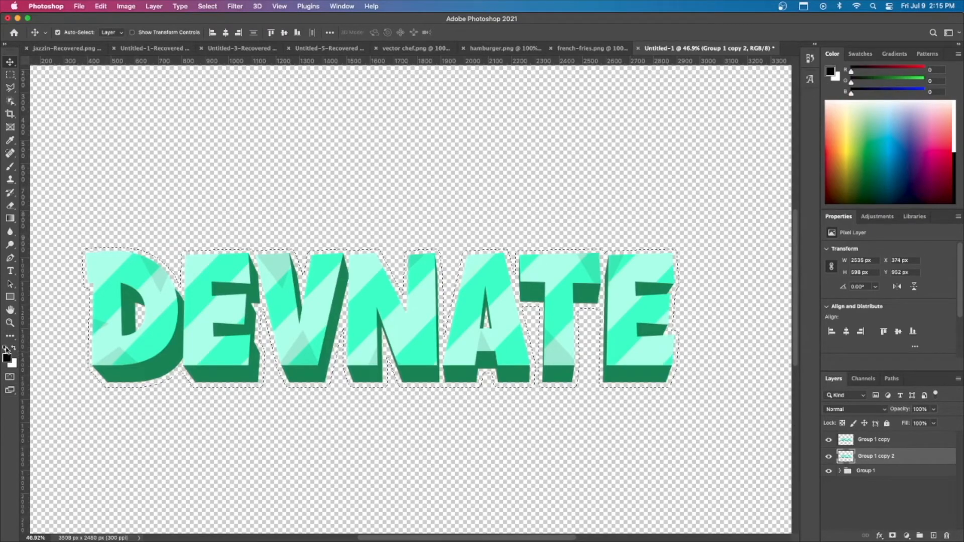
{"action": "left_click", "coordinate": [13, 348]}
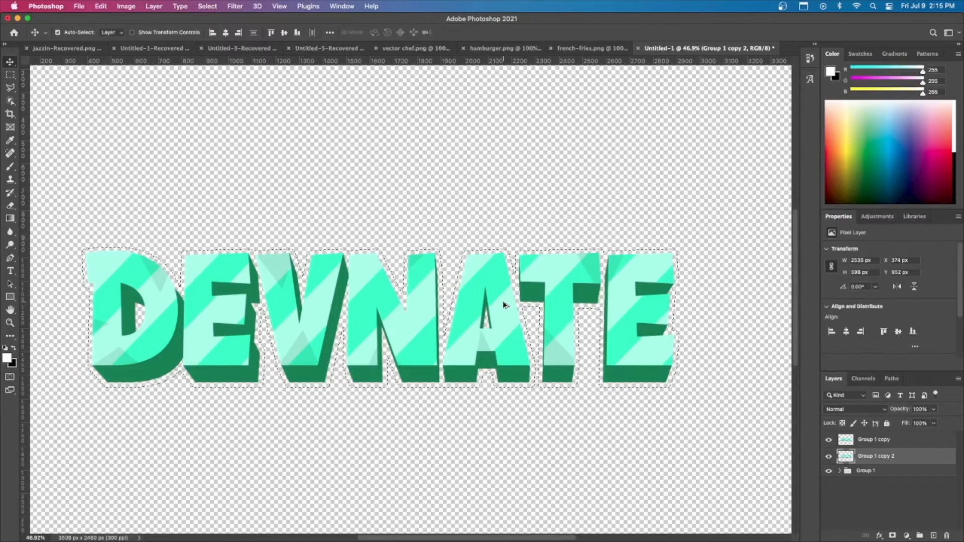
{"action": "key", "text": "alt+BackSpace"}
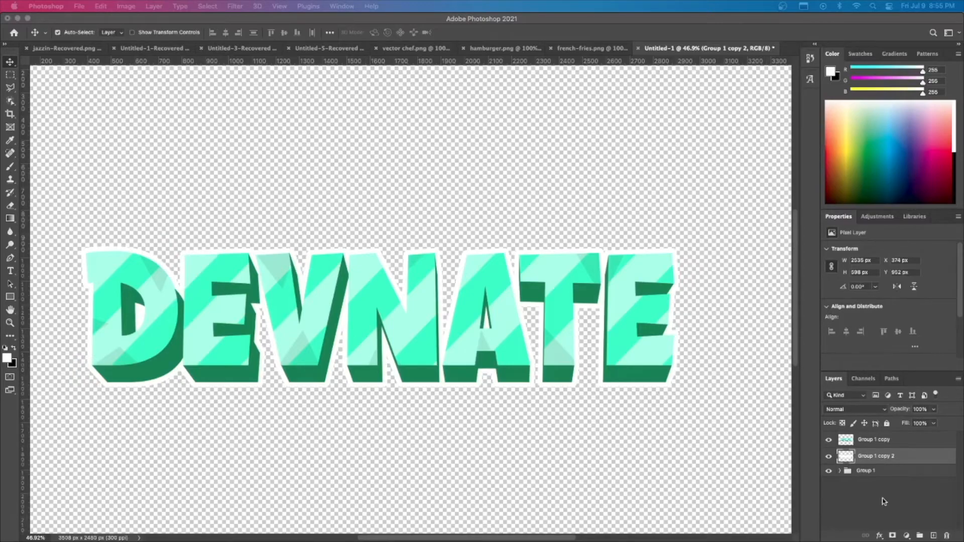
{"action": "left_click", "coordinate": [892, 493]}
{"action": "left_click", "coordinate": [914, 457]}
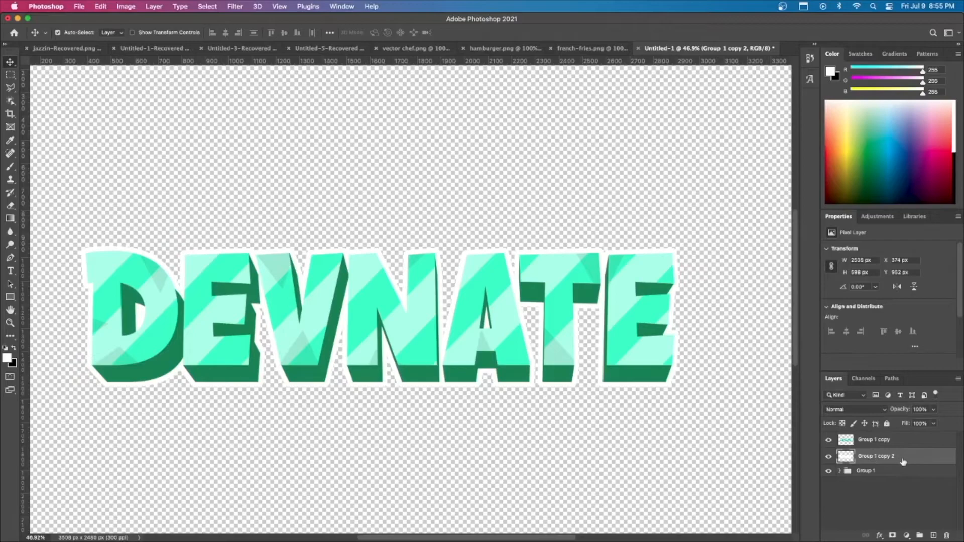
Add a Color Overlay of muted green #679d88 to the Group 1 copy 2 layer
{"action": "double_click", "coordinate": [909, 458]}
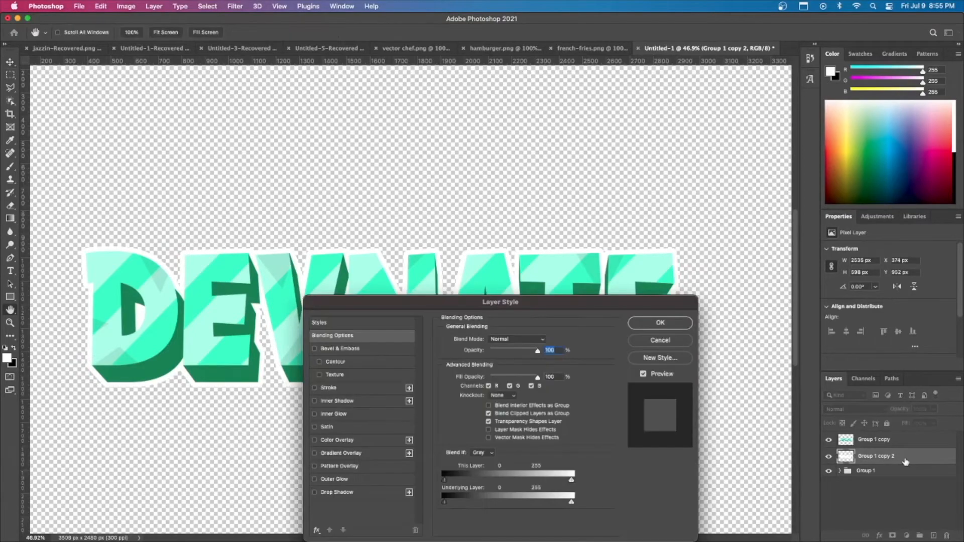
{"action": "left_click_drag", "start_coordinate": [552, 304], "coordinate": [553, 264]}
{"action": "left_click", "coordinate": [347, 400]}
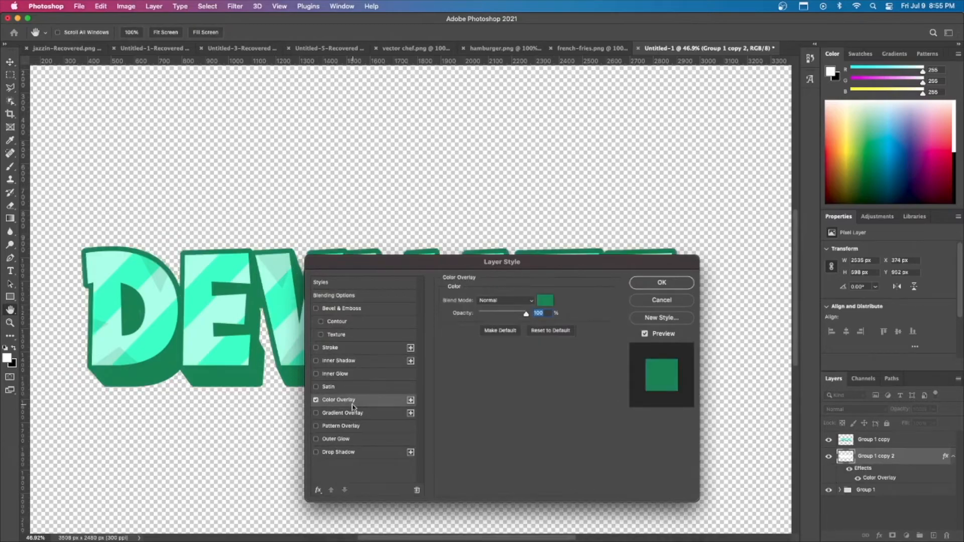
{"action": "left_click", "coordinate": [547, 301]}
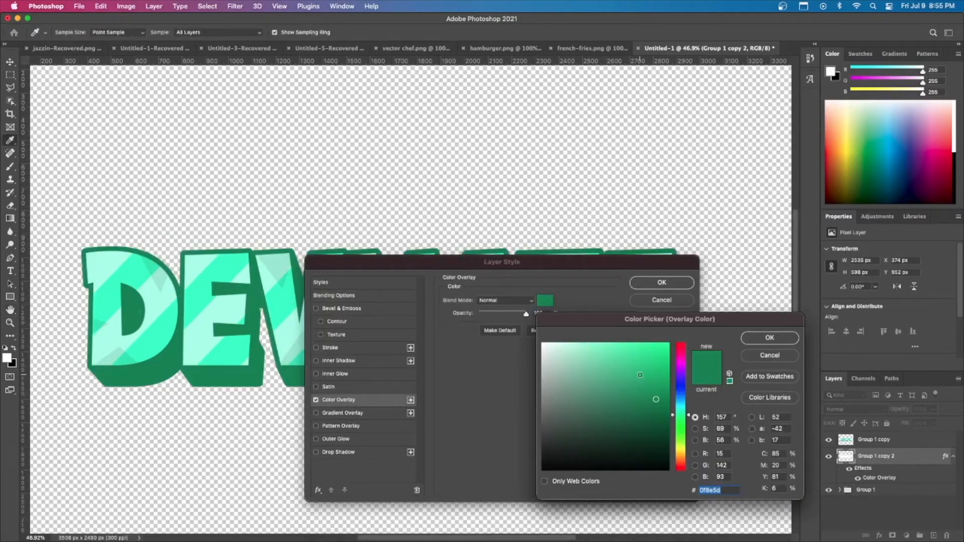
{"action": "left_click_drag", "start_coordinate": [640, 375], "coordinate": [584, 329]}
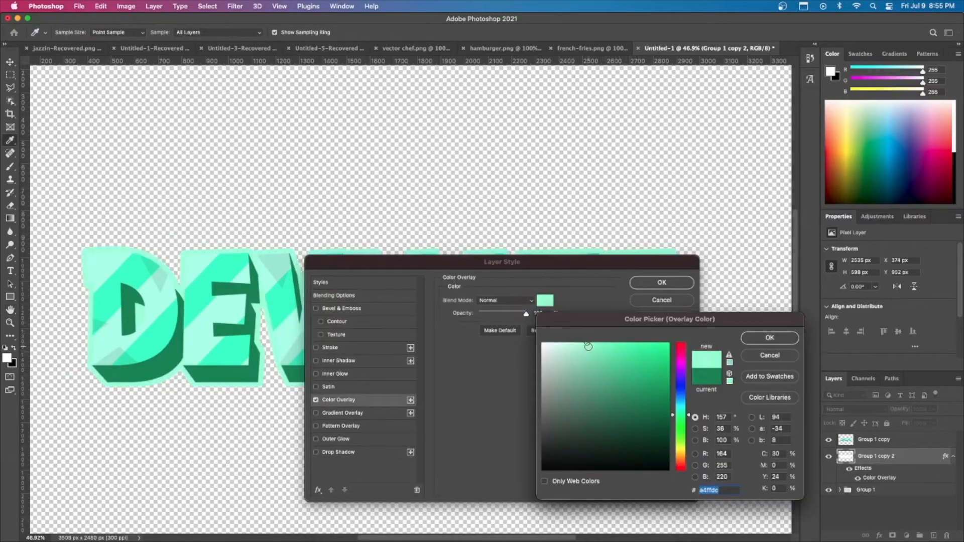
{"action": "mouse_move", "coordinate": [600, 368]}
{"action": "left_mouse_down"}
{"action": "mouse_move", "coordinate": [592, 354]}
{"action": "mouse_move", "coordinate": [585, 391]}
{"action": "left_mouse_up"}
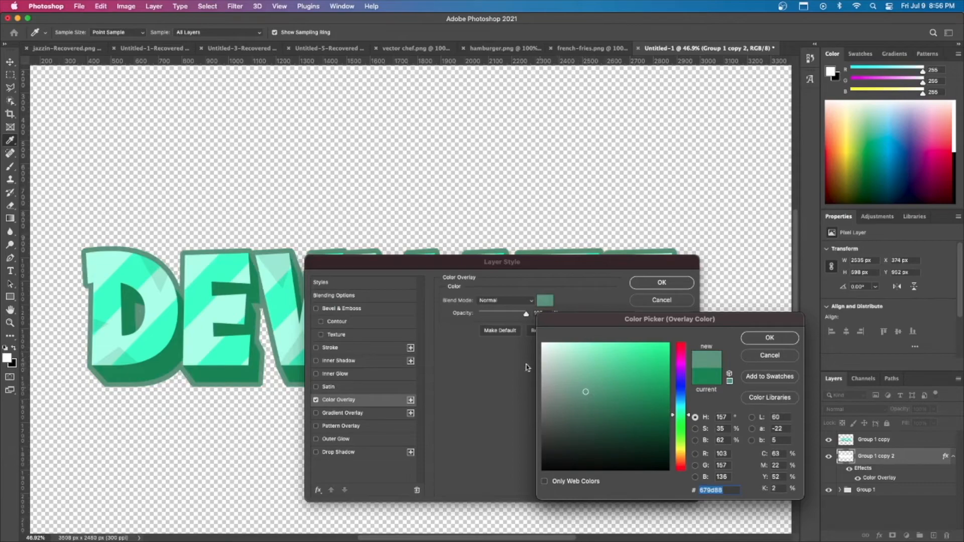
{"action": "left_click", "coordinate": [763, 340]}
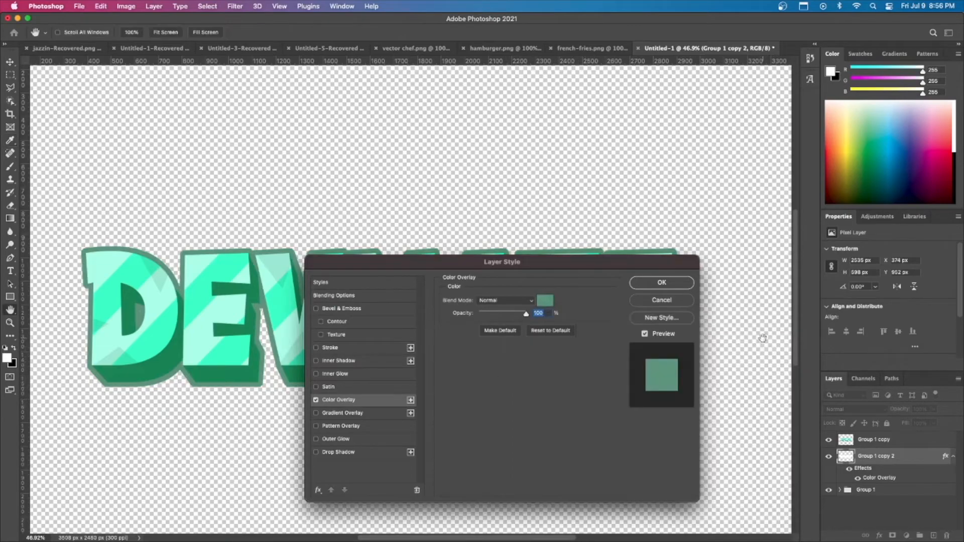
{"action": "left_click", "coordinate": [648, 281]}
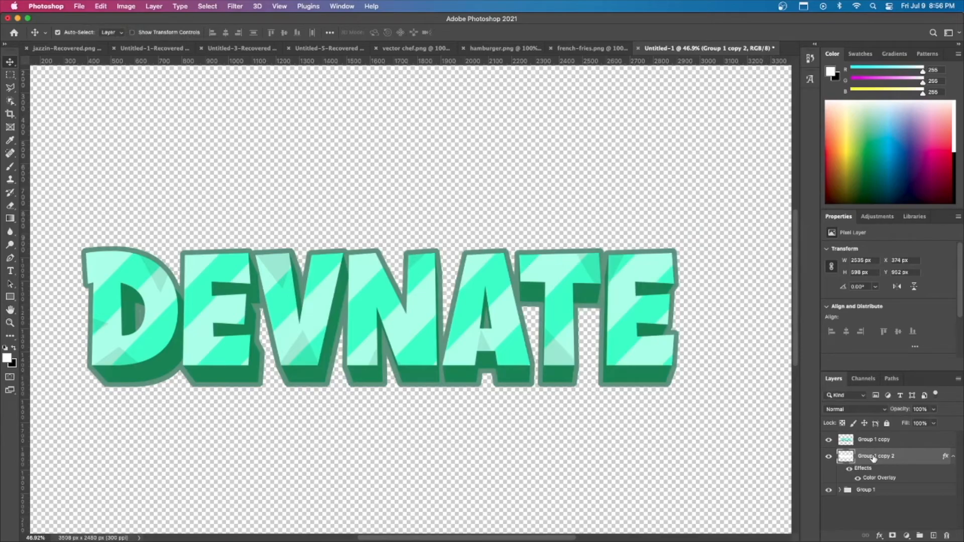
Duplicate Group 1 copy 2 directly beneath itself and enlarge the duplicate's fill by expanding its outline selection by 4 pixels
{"action": "left_click_drag", "start_coordinate": [873, 458], "coordinate": [873, 480]}
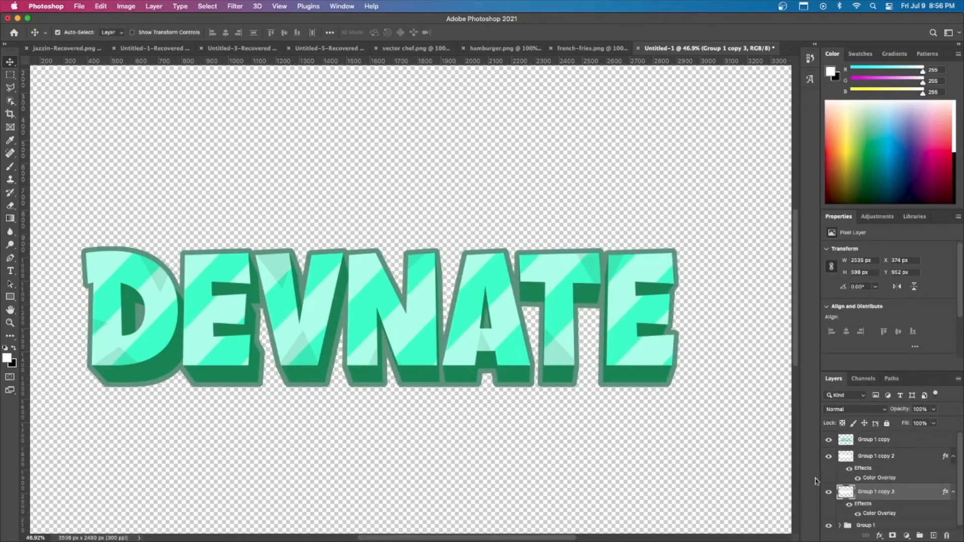
{"action": "left_click", "coordinate": [845, 492], "text": "super"}
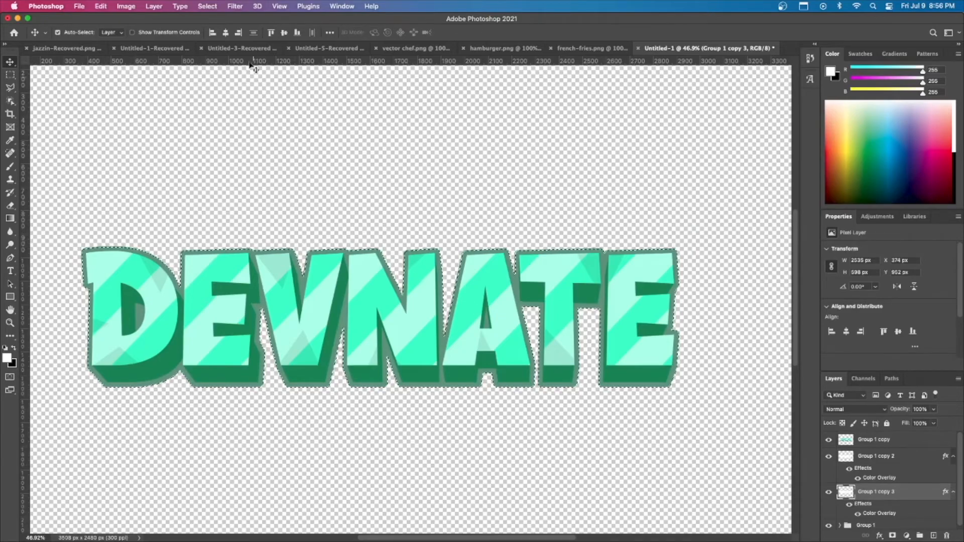
{"action": "left_click", "coordinate": [208, 6]}
{"action": "mouse_move", "coordinate": [281, 153]}
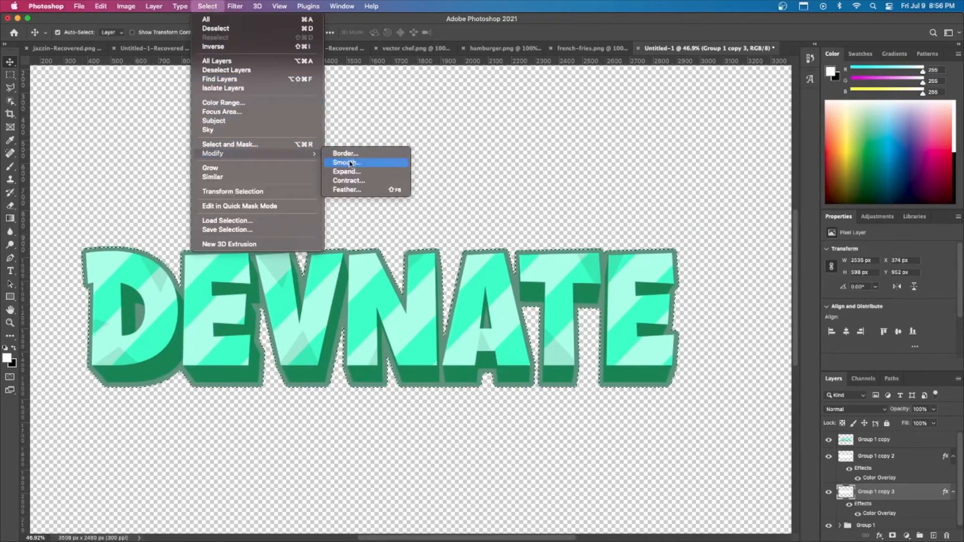
{"action": "left_click", "coordinate": [350, 172]}
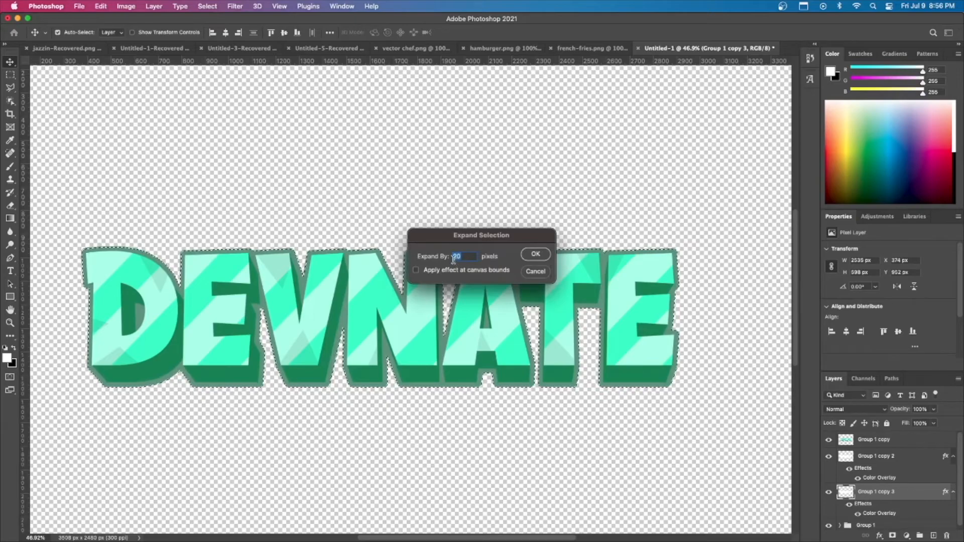
{"action": "type", "text": "3"}
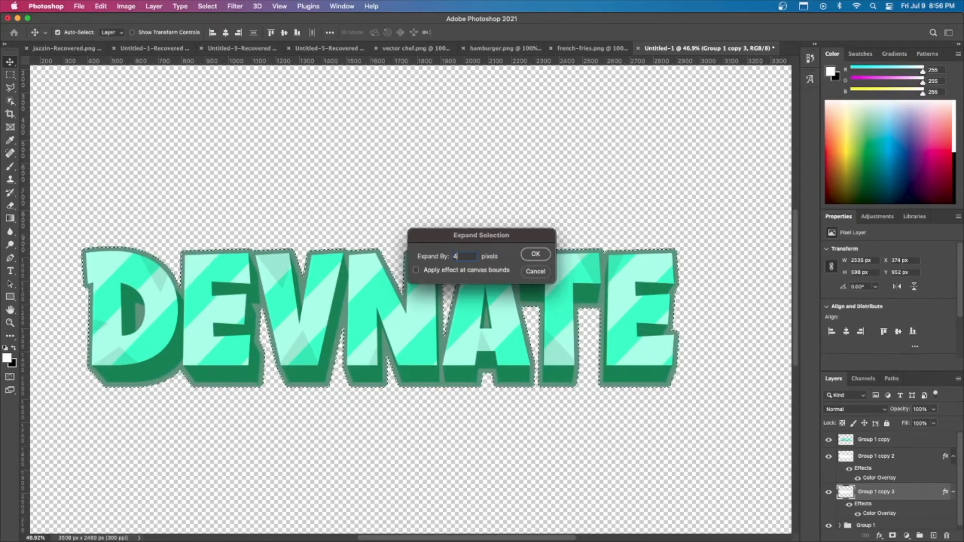
{"action": "left_click", "coordinate": [533, 254]}
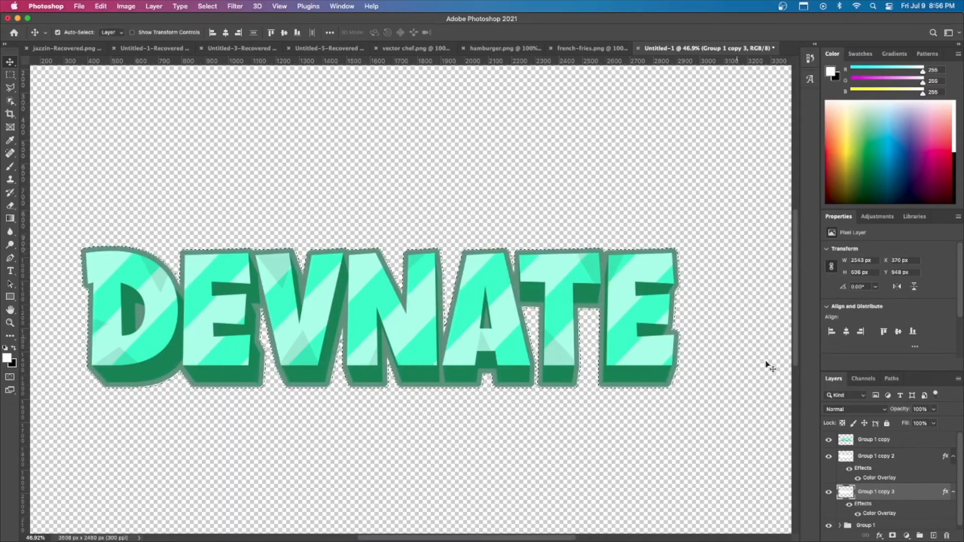
Change the Color Overlay of the Group 1 copy 3 layer to pale mint #c1ffe7
{"action": "double_click", "coordinate": [905, 495]}
{"action": "left_click", "coordinate": [362, 399]}
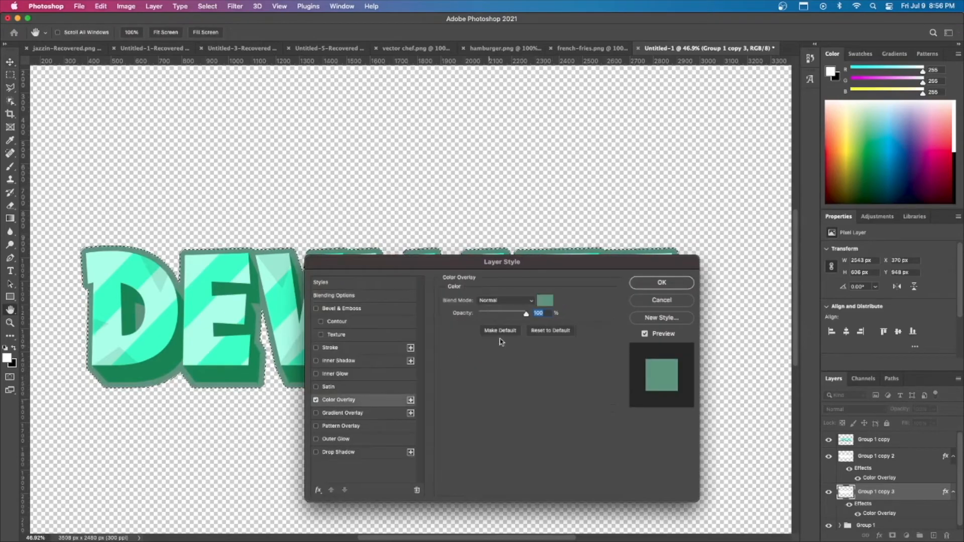
{"action": "left_click", "coordinate": [542, 301]}
{"action": "left_click", "coordinate": [572, 343]}
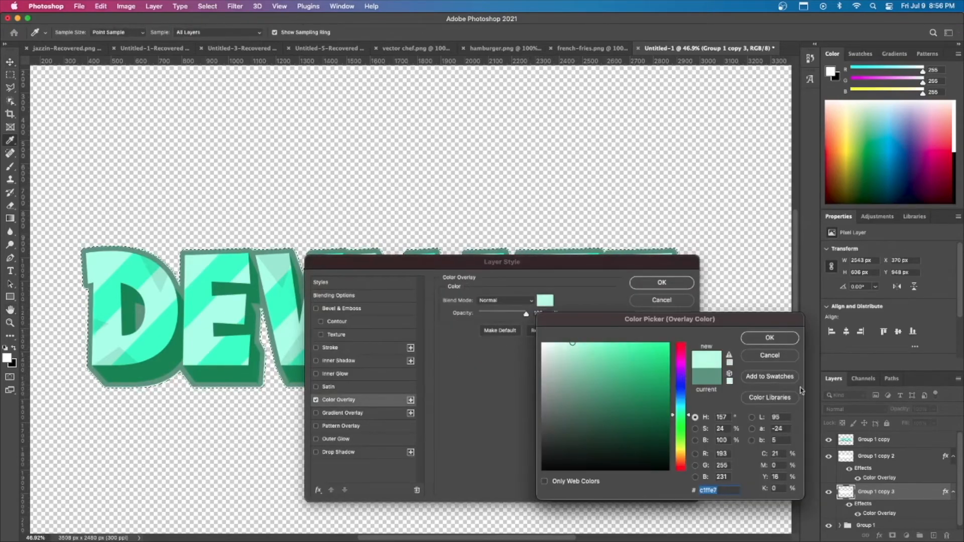
{"action": "left_click", "coordinate": [770, 339]}
{"action": "left_click", "coordinate": [662, 283]}
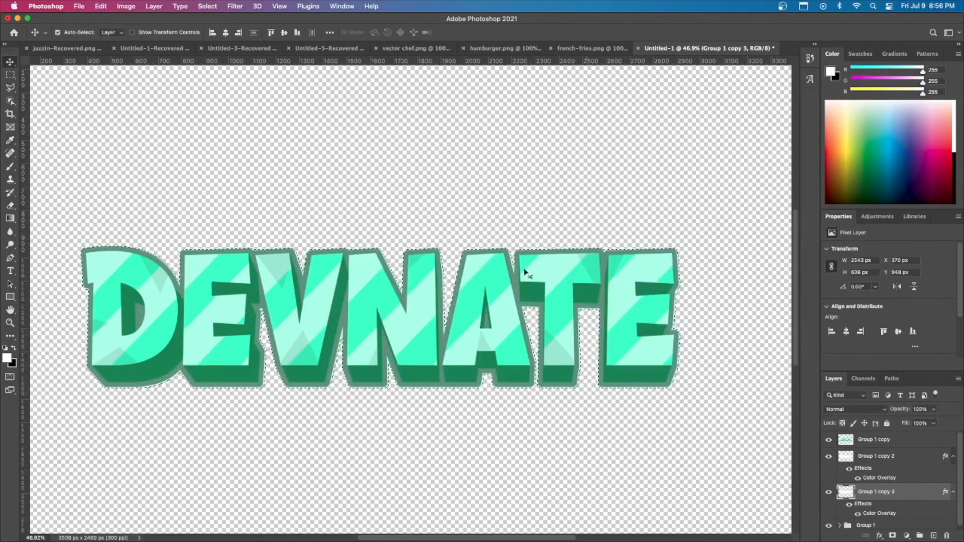
Remove the selection and try to brush white into the gaps beside the T's stem on the Group 1 copy 3 layer
{"action": "left_click", "coordinate": [10, 74]}
{"action": "key", "text": "ctrl+d"}
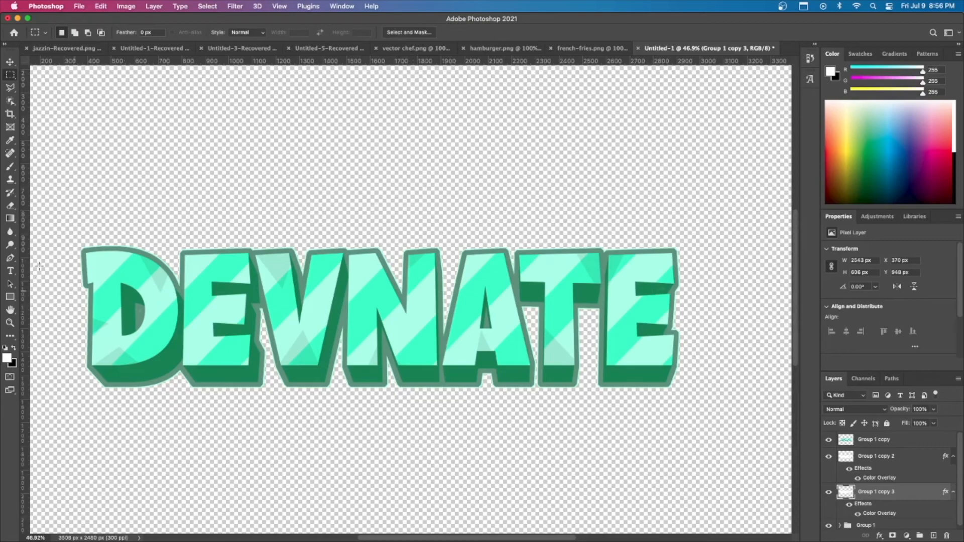
{"action": "left_click", "coordinate": [11, 166]}
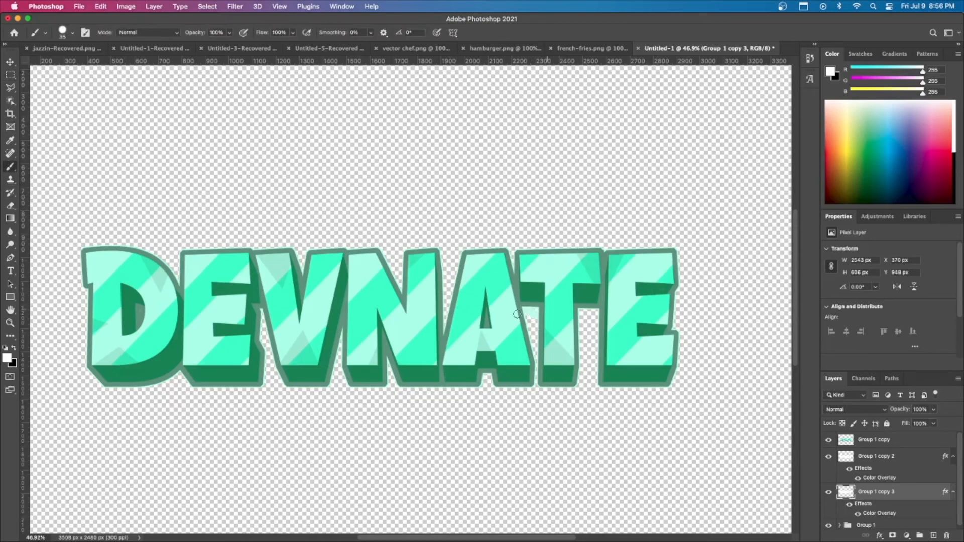
{"action": "mouse_move", "coordinate": [532, 336]}
{"action": "left_mouse_down"}
{"action": "mouse_move", "coordinate": [590, 354]}
{"action": "mouse_move", "coordinate": [592, 369]}
{"action": "left_mouse_up"}
{"action": "left_click_drag", "start_coordinate": [595, 334], "coordinate": [578, 317]}
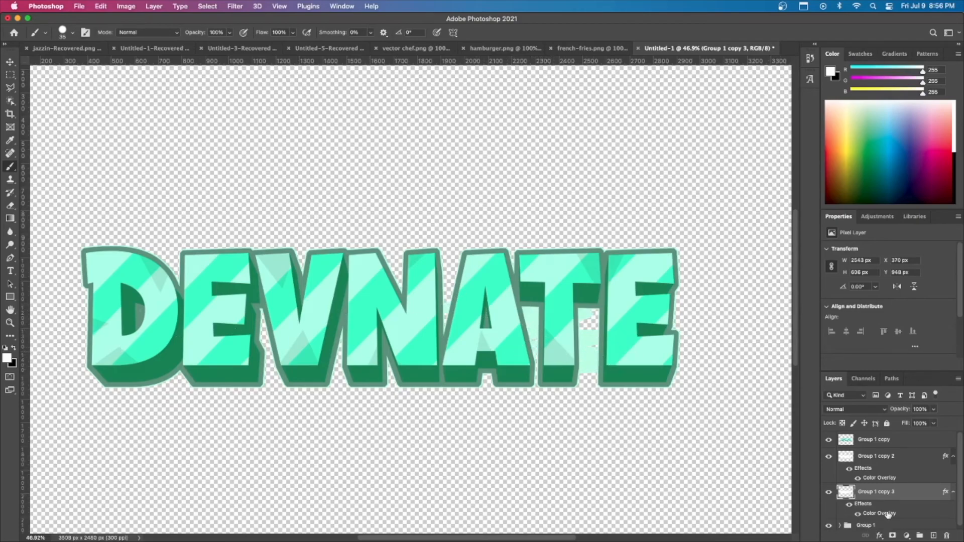
Try to fill the gaps between the letters with a larger brush on Group 1 copy 2, and undo the painting on both outline layers
{"action": "left_click", "coordinate": [884, 458]}
{"action": "key", "text": "bracketright"}
{"action": "key", "text": "bracketright"}
{"action": "key", "text": "bracketright"}
{"action": "key", "text": "bracketright"}
{"action": "key", "text": "bracketright"}
{"action": "left_click_drag", "start_coordinate": [590, 318], "coordinate": [499, 317]}
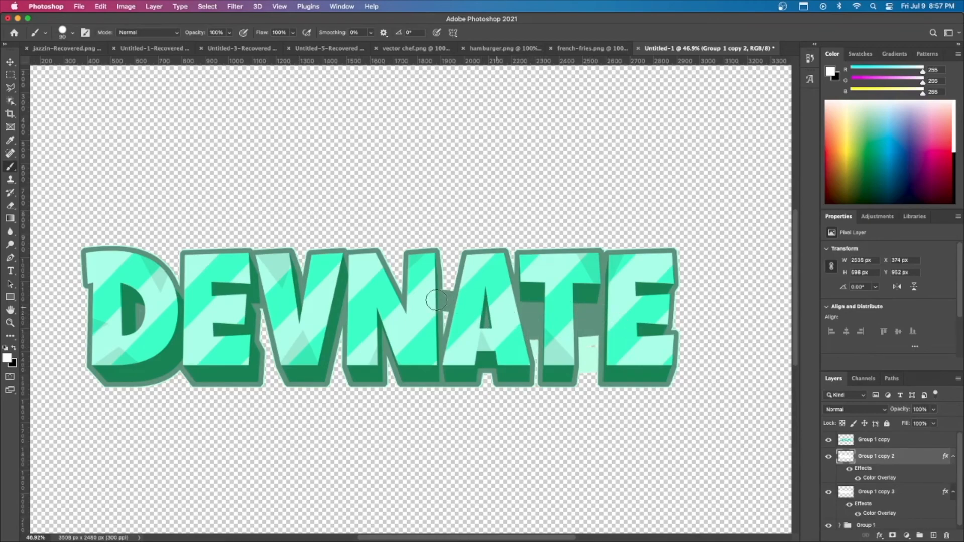
{"action": "mouse_move", "coordinate": [302, 322]}
{"action": "left_mouse_down"}
{"action": "mouse_move", "coordinate": [279, 318]}
{"action": "mouse_move", "coordinate": [404, 354]}
{"action": "mouse_move", "coordinate": [582, 369]}
{"action": "mouse_move", "coordinate": [692, 344]}
{"action": "mouse_move", "coordinate": [561, 320]}
{"action": "mouse_move", "coordinate": [394, 266]}
{"action": "mouse_move", "coordinate": [452, 261]}
{"action": "left_mouse_up"}
{"action": "key", "text": "super+z"}
{"action": "left_click", "coordinate": [10, 61]}
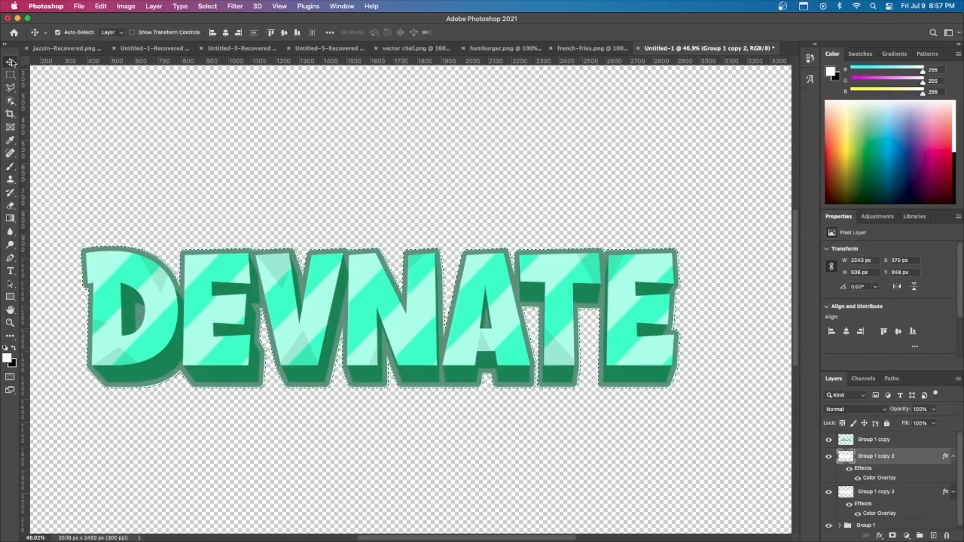
{"action": "left_click", "coordinate": [282, 131]}
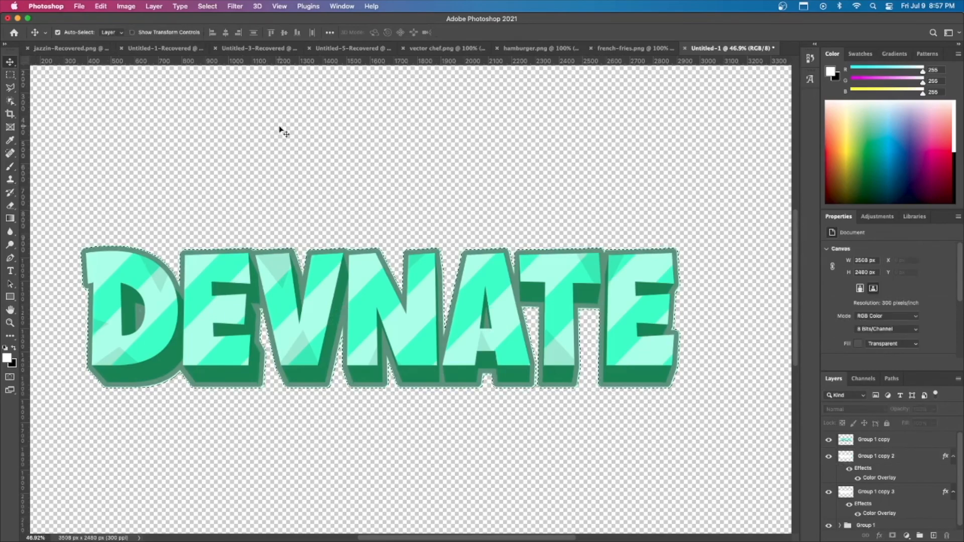